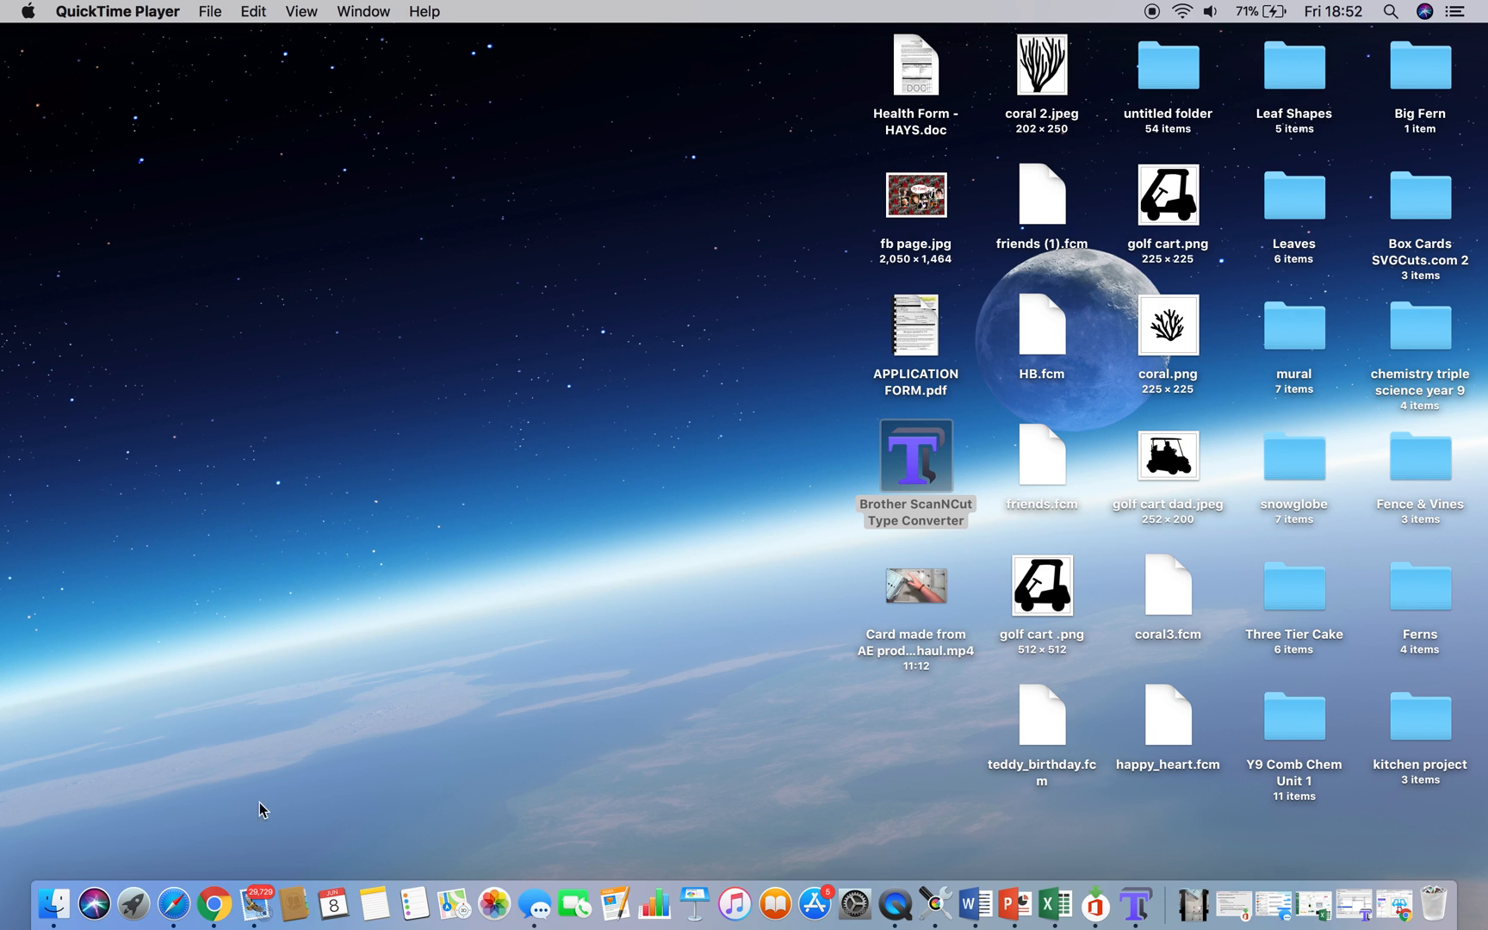
# Switch to Chrome and start a new CanvasWorkspace project, leaving the current golf cart design without saving it.
pyautogui.click(221, 908)
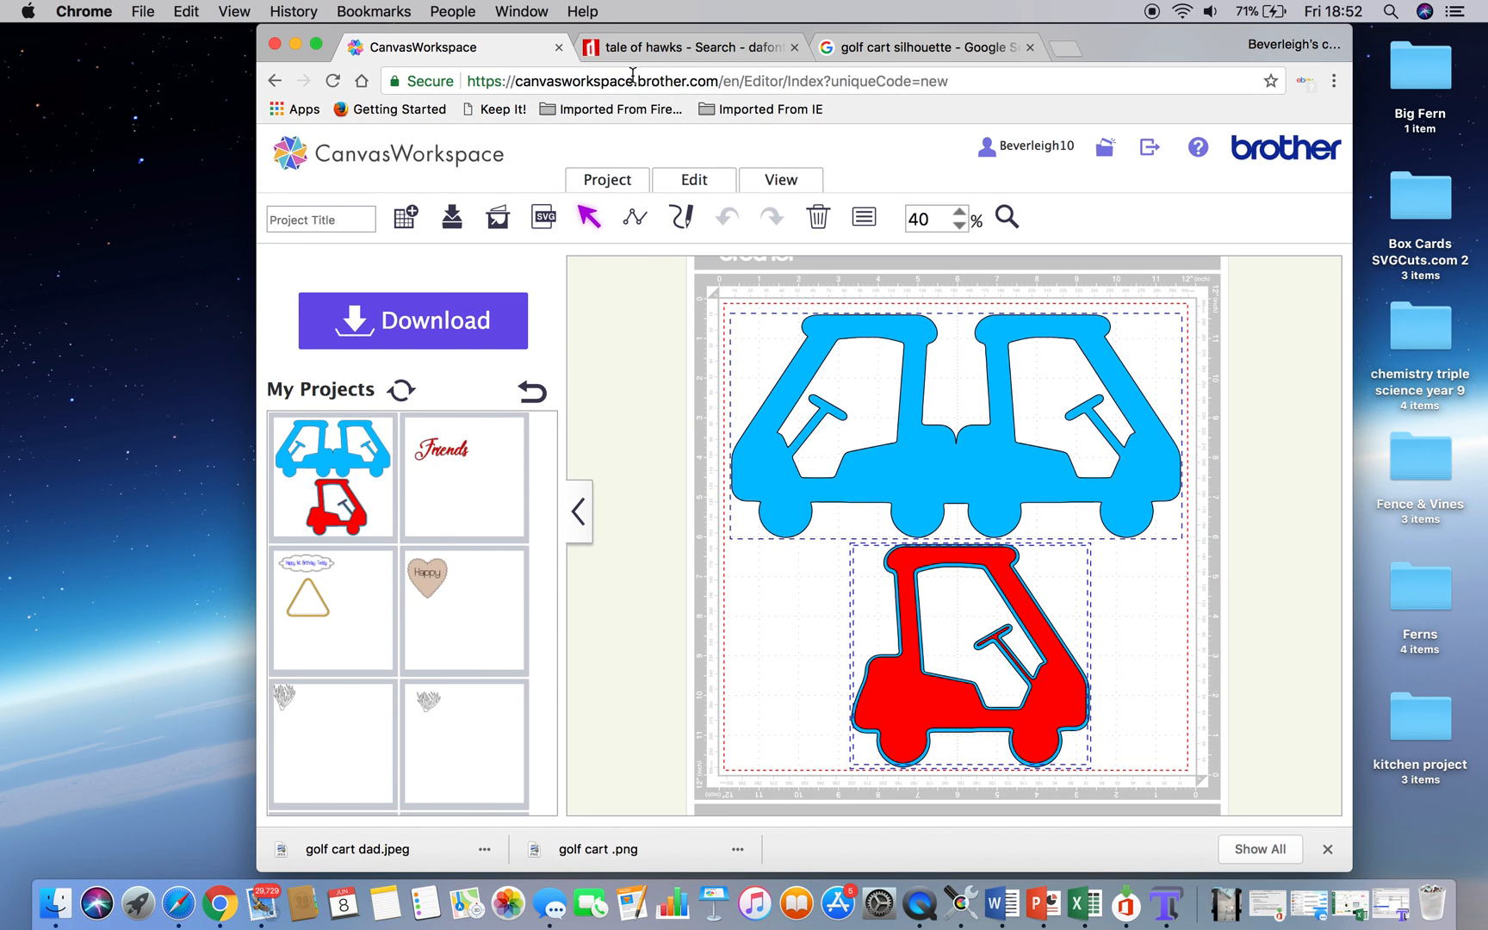
pyautogui.click(784, 604)
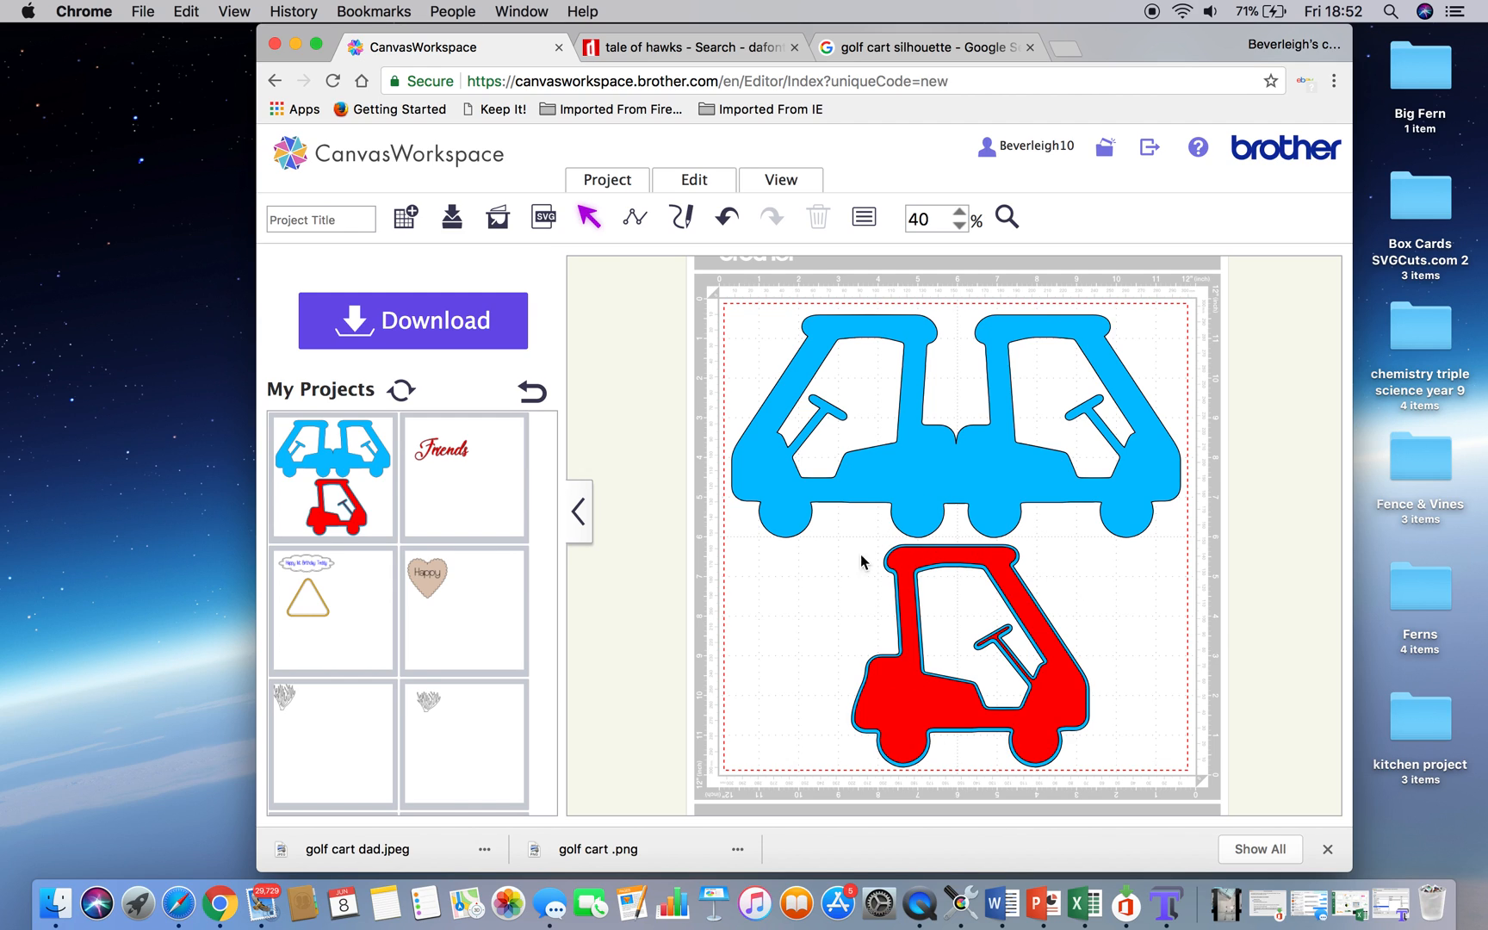
pyautogui.click(401, 220)
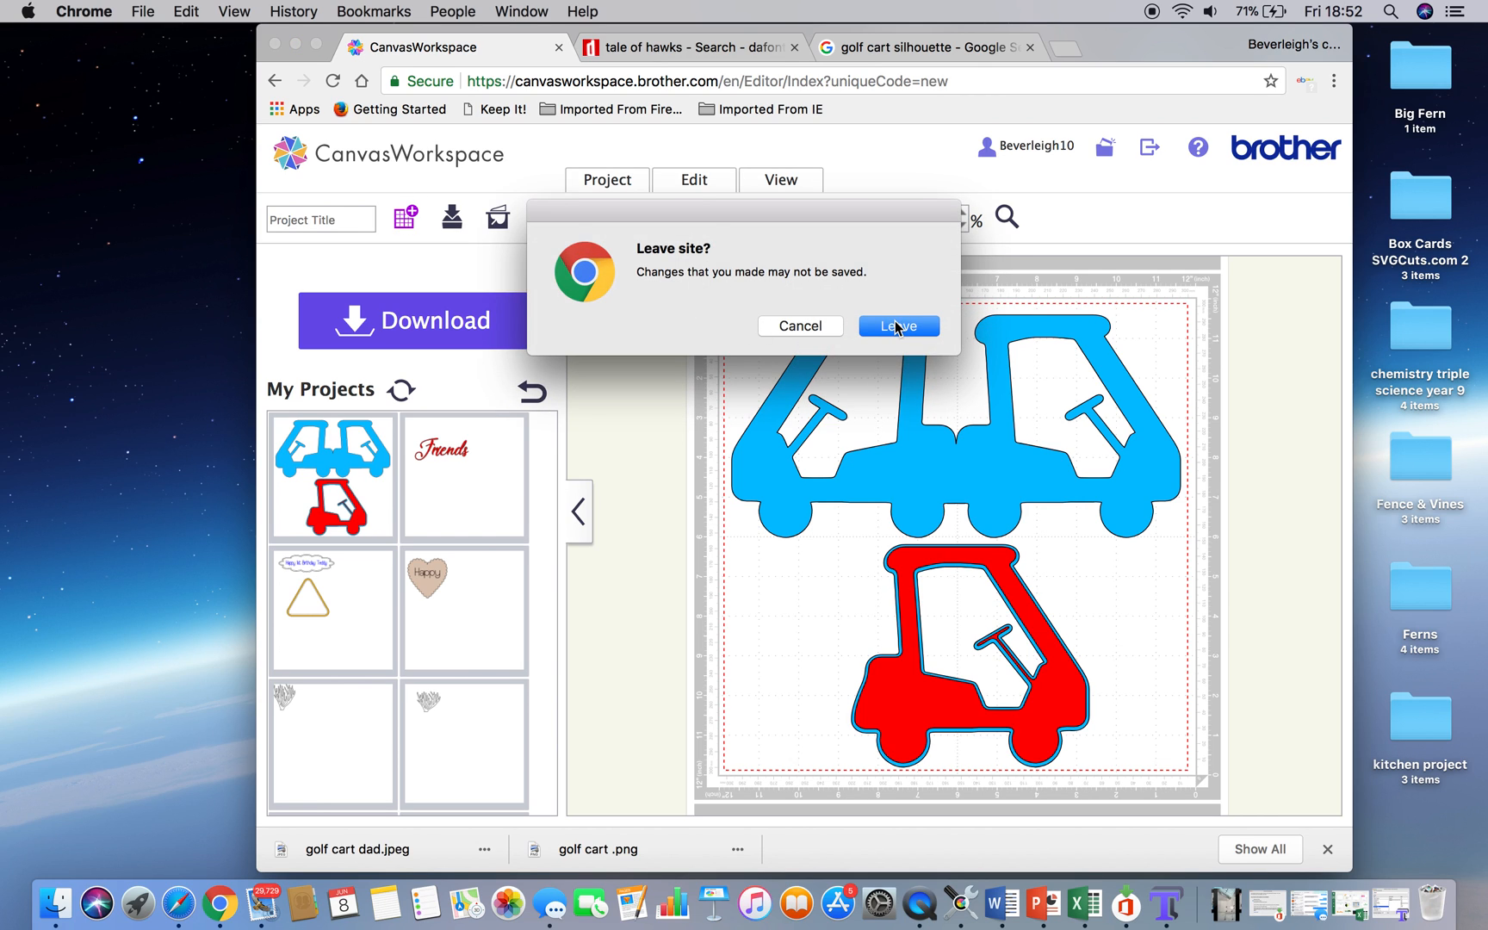
pyautogui.click(895, 326)
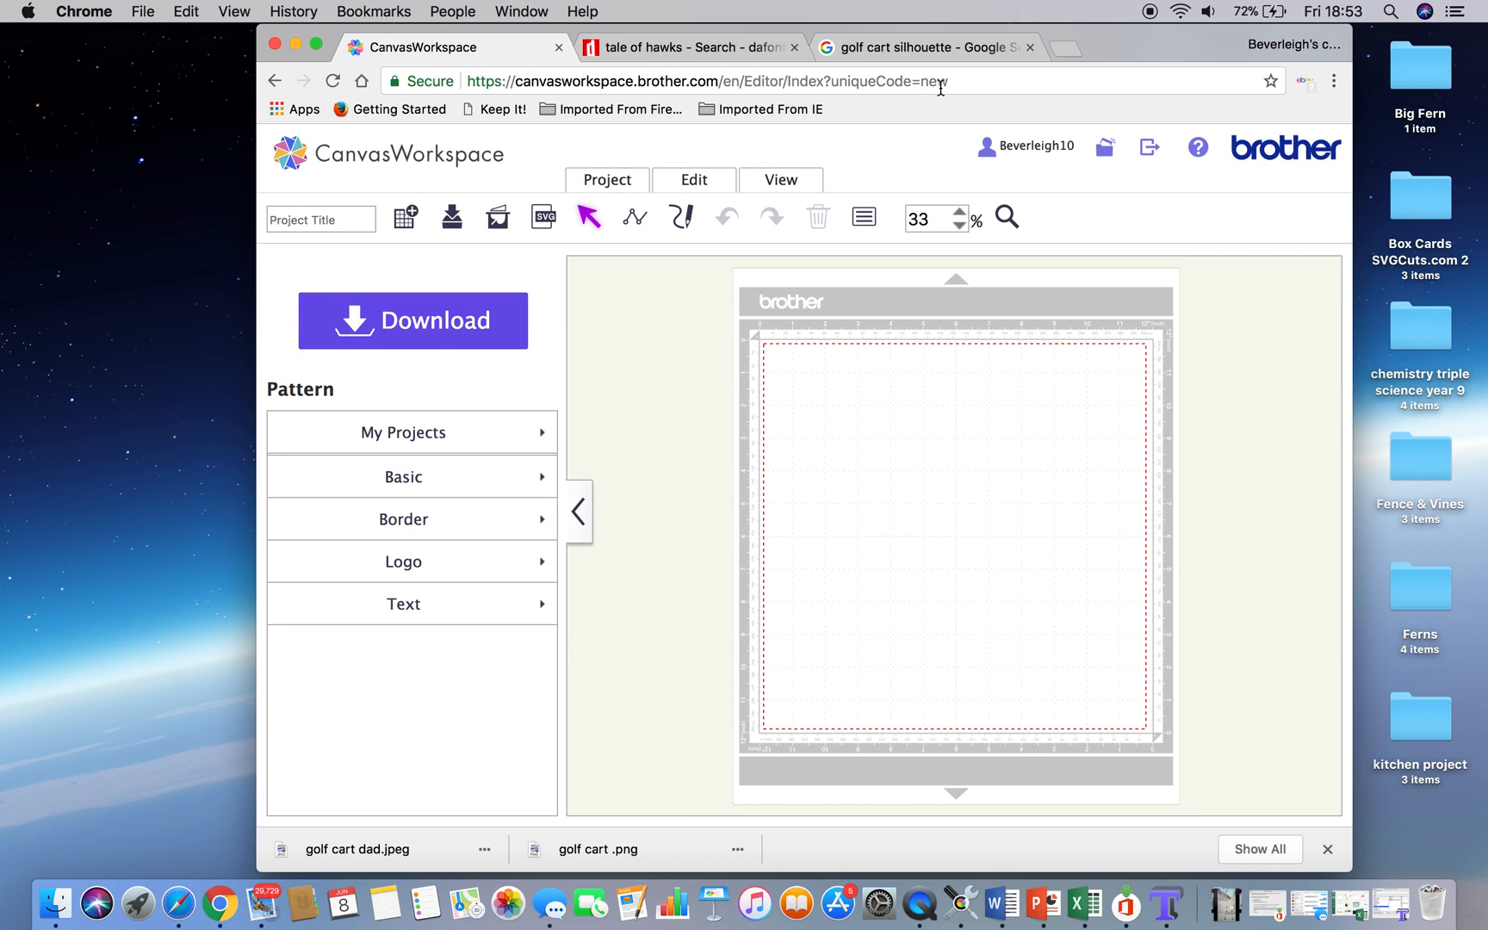
# Browse the golf cart silhouette image results and view the image-saving options for the solid shareicon.net cart.
pyautogui.click(947, 48)
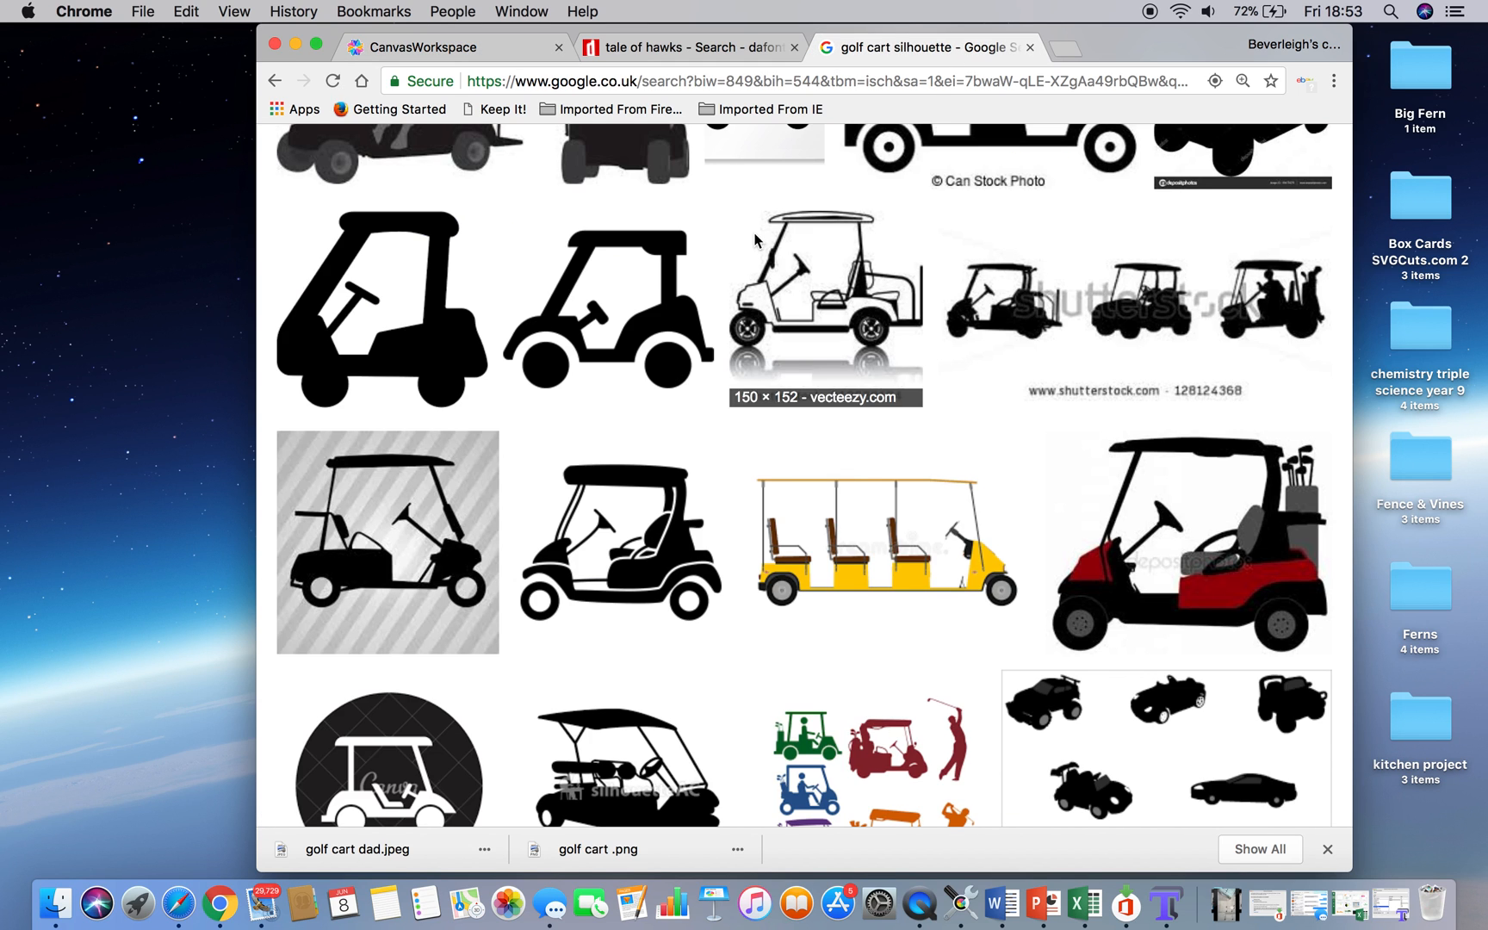
pyautogui.scroll(15, 762, 229)
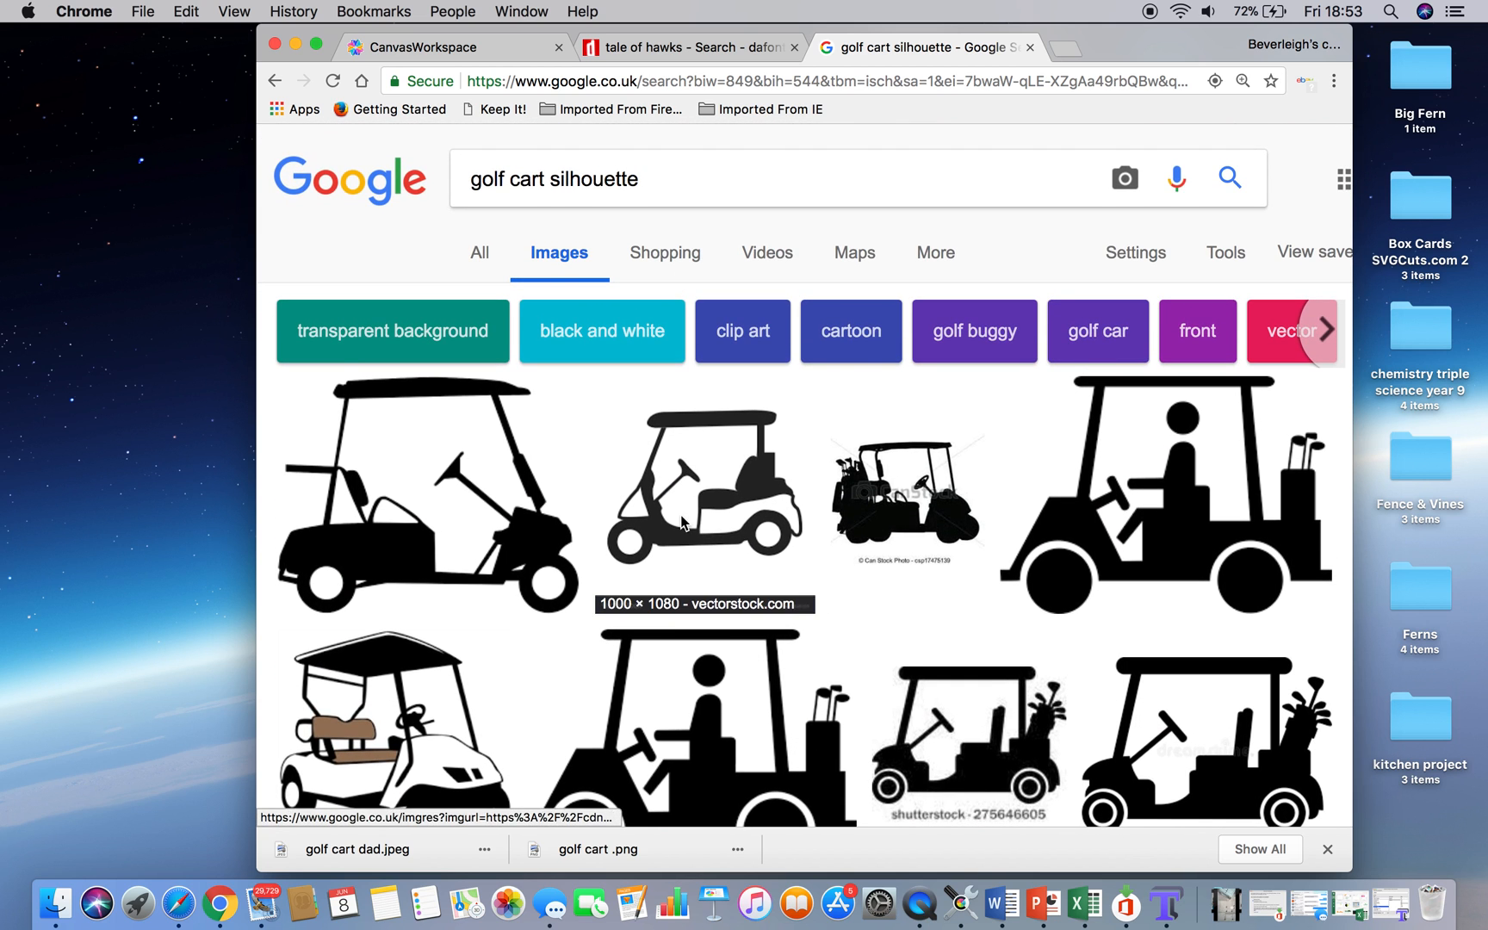
pyautogui.scroll(-15, 681, 521)
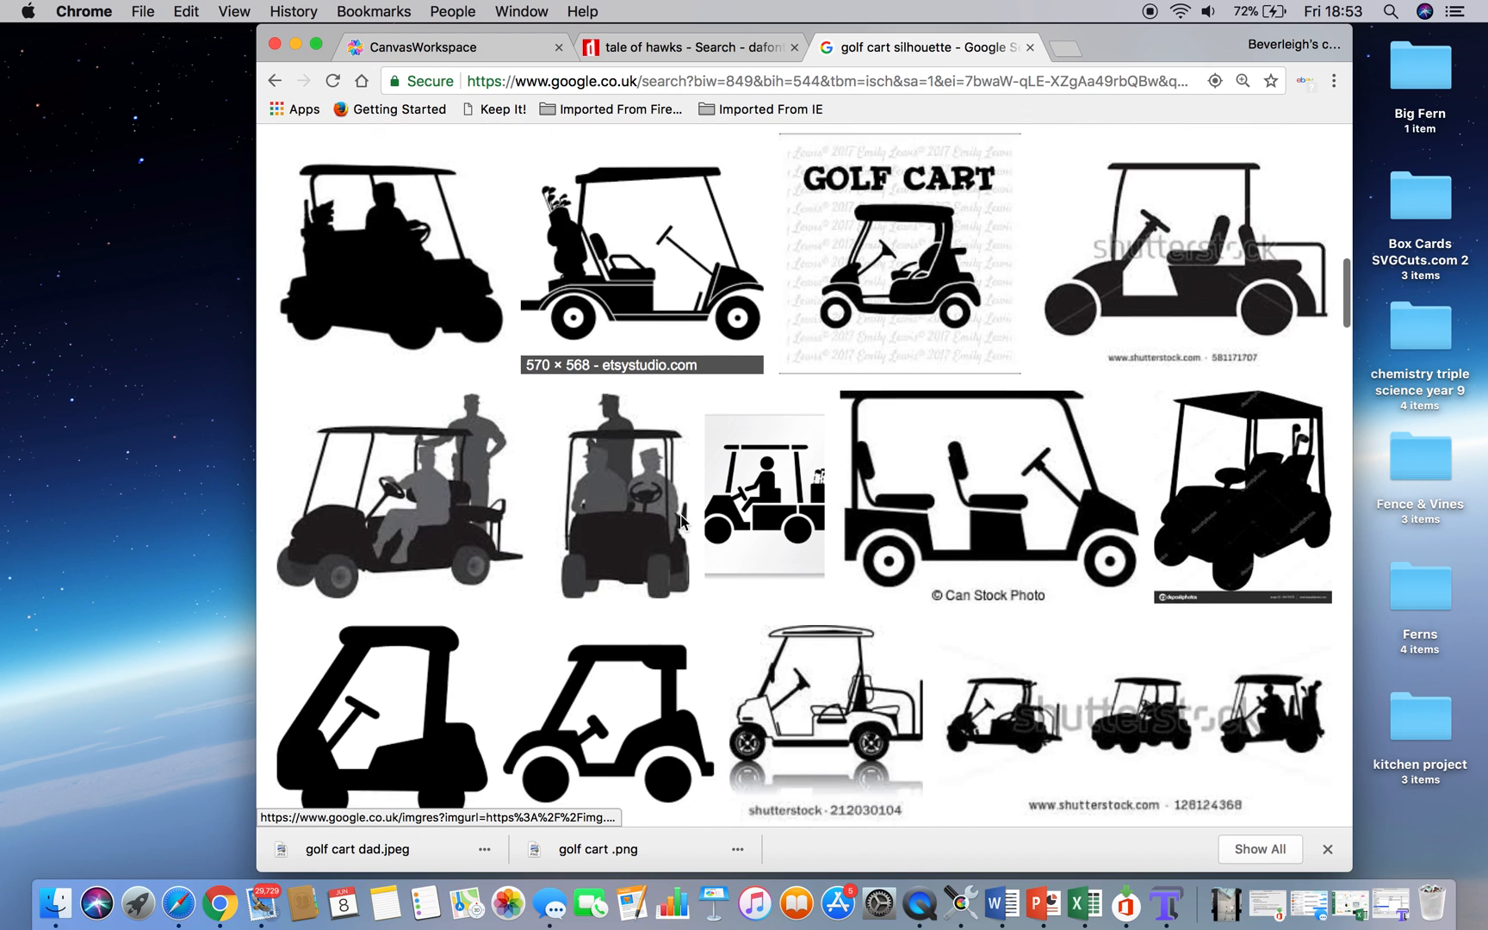
pyautogui.scroll(-4, 681, 520)
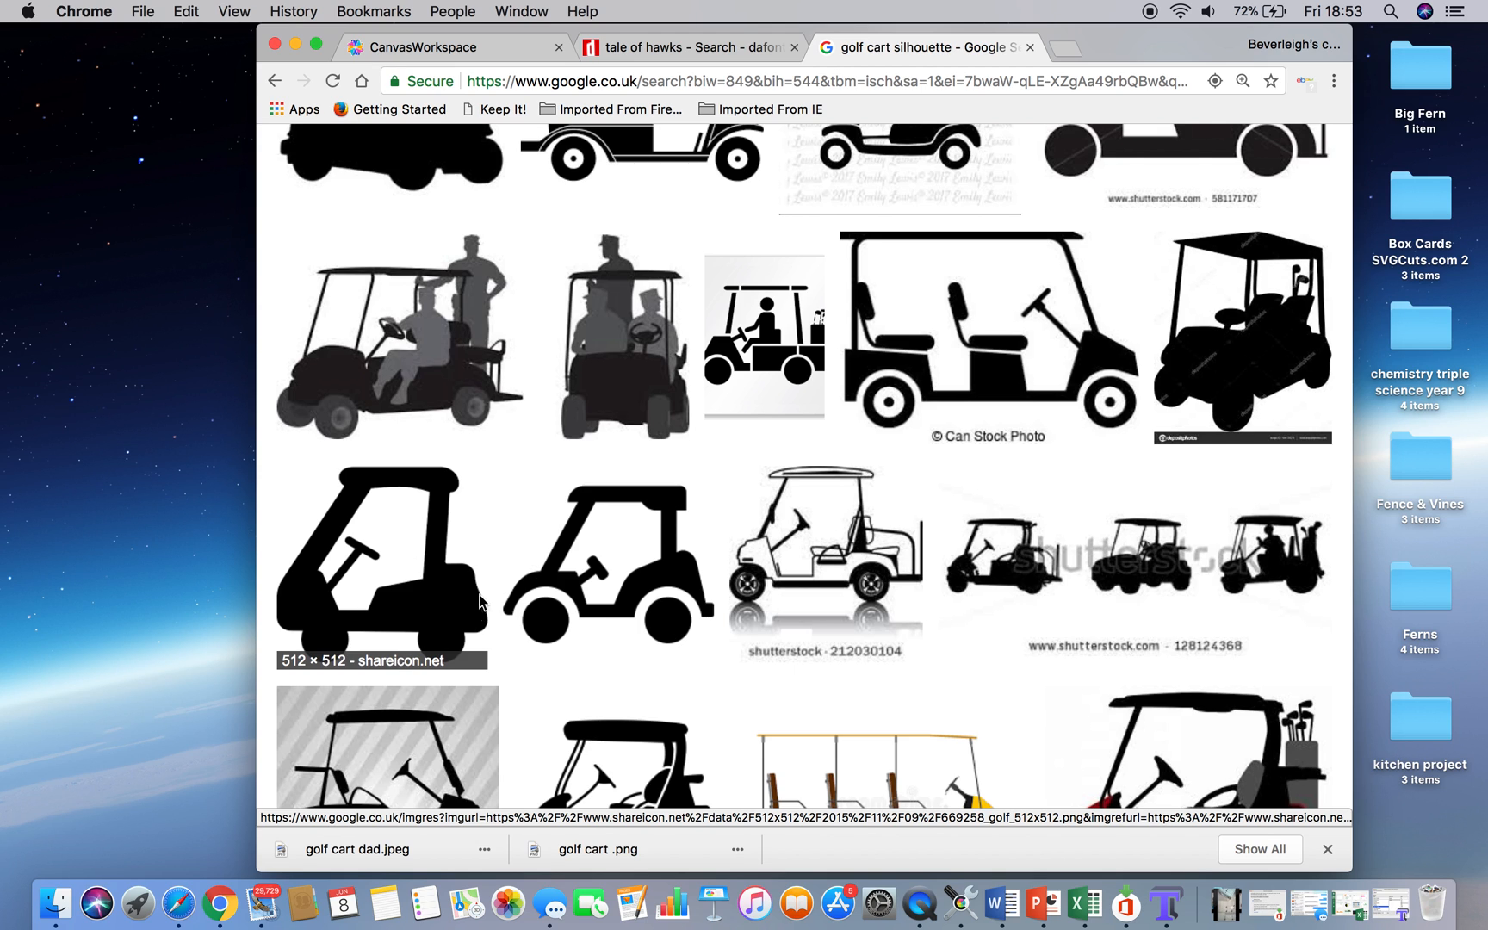
pyautogui.scroll(-4, 504, 553)
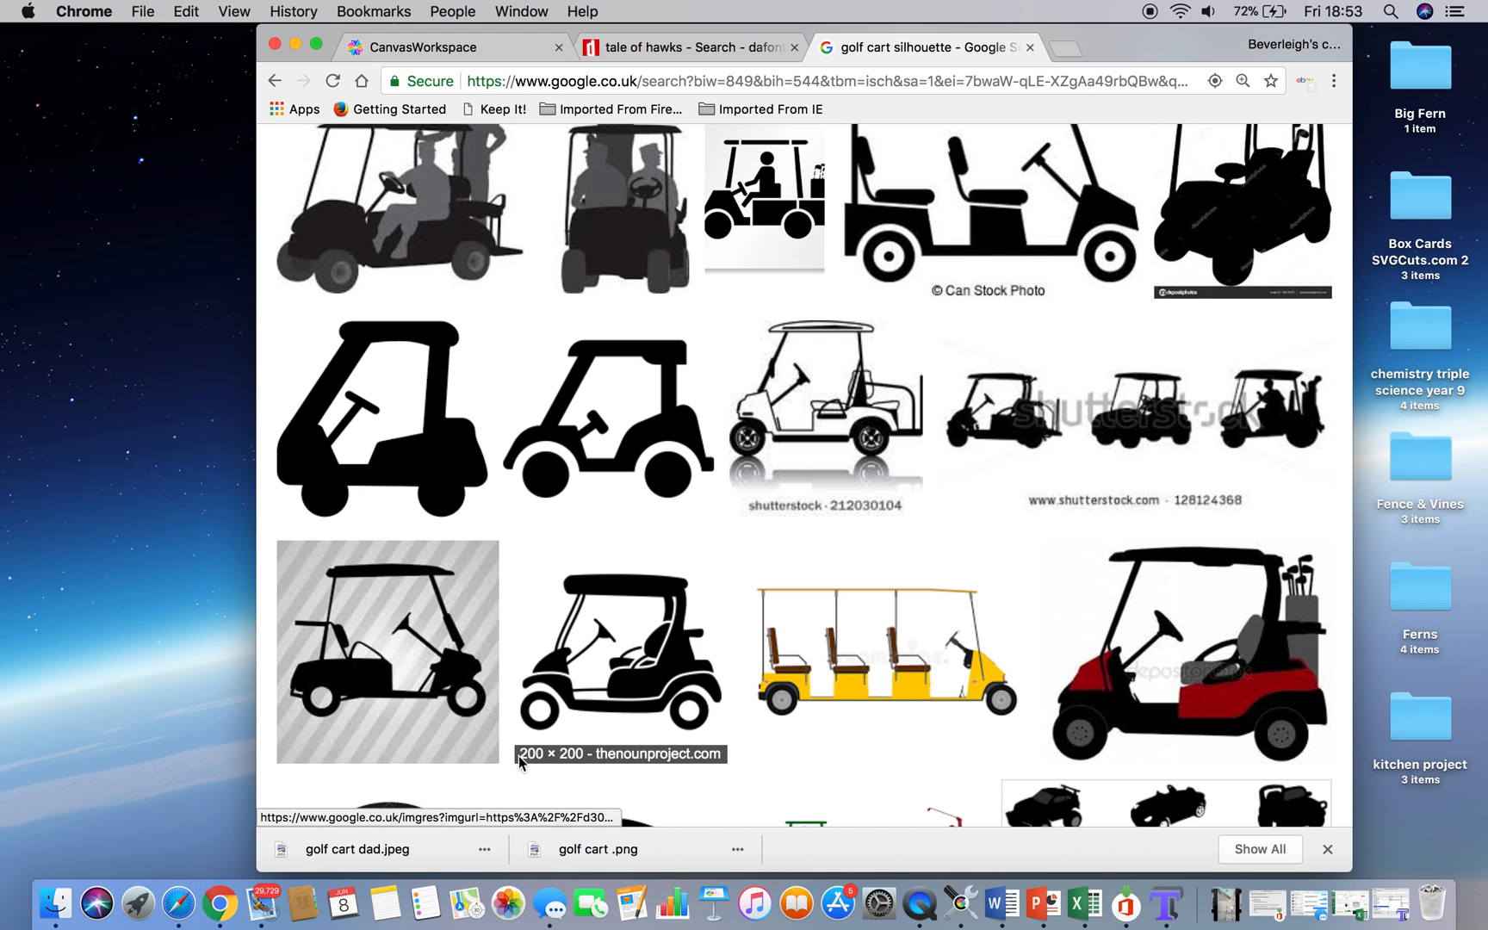
pyautogui.scroll(-3, 512, 748)
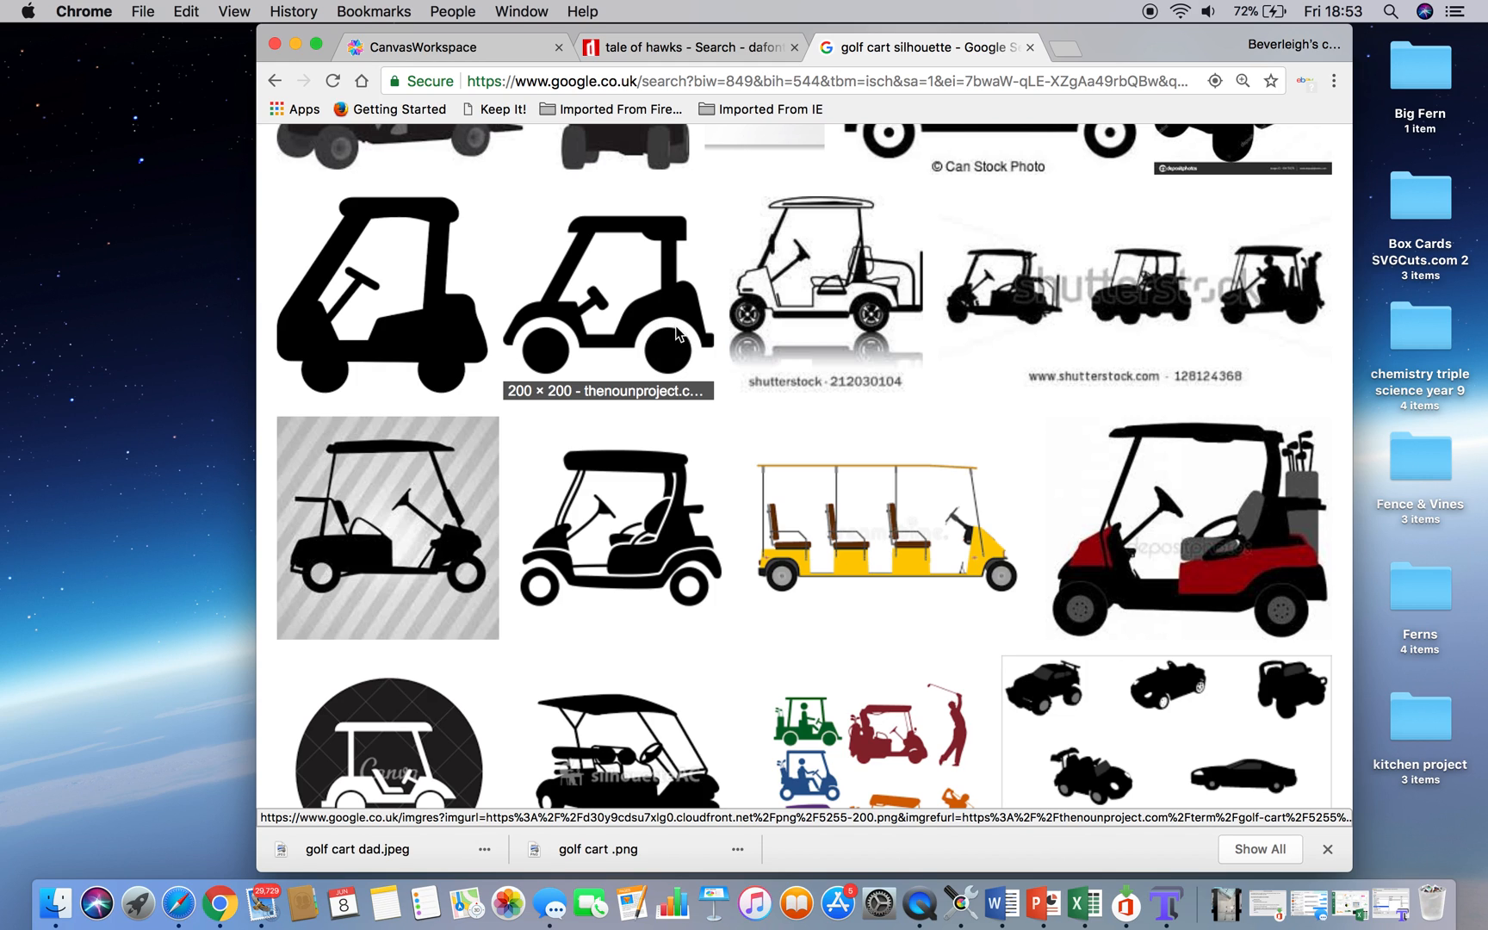
pyautogui.rightClick(449, 346)
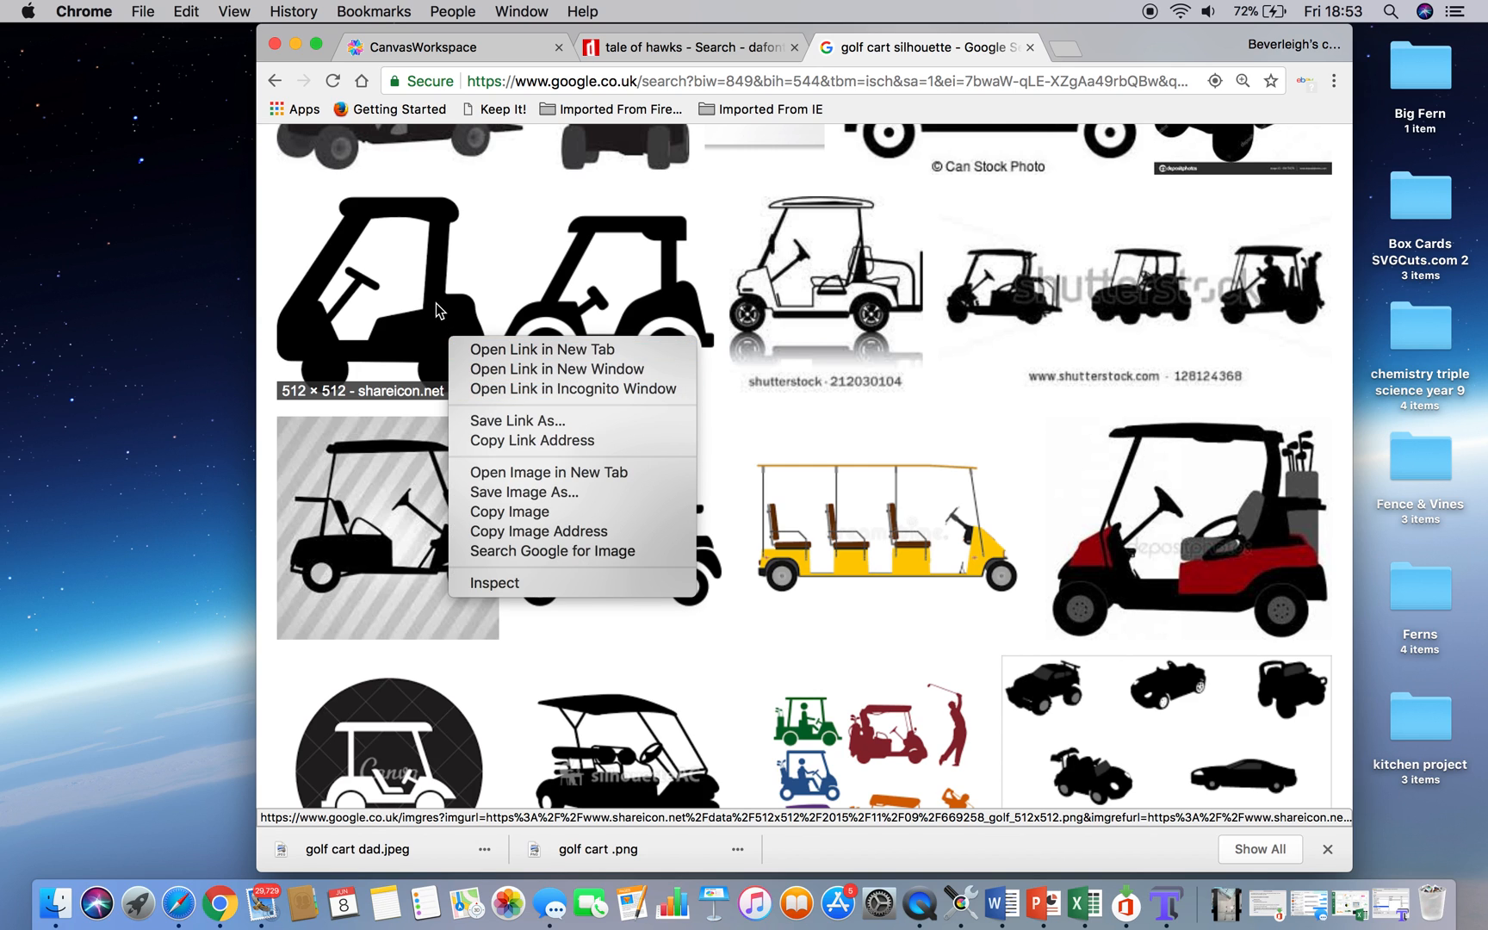
pyautogui.rightClick(428, 309)
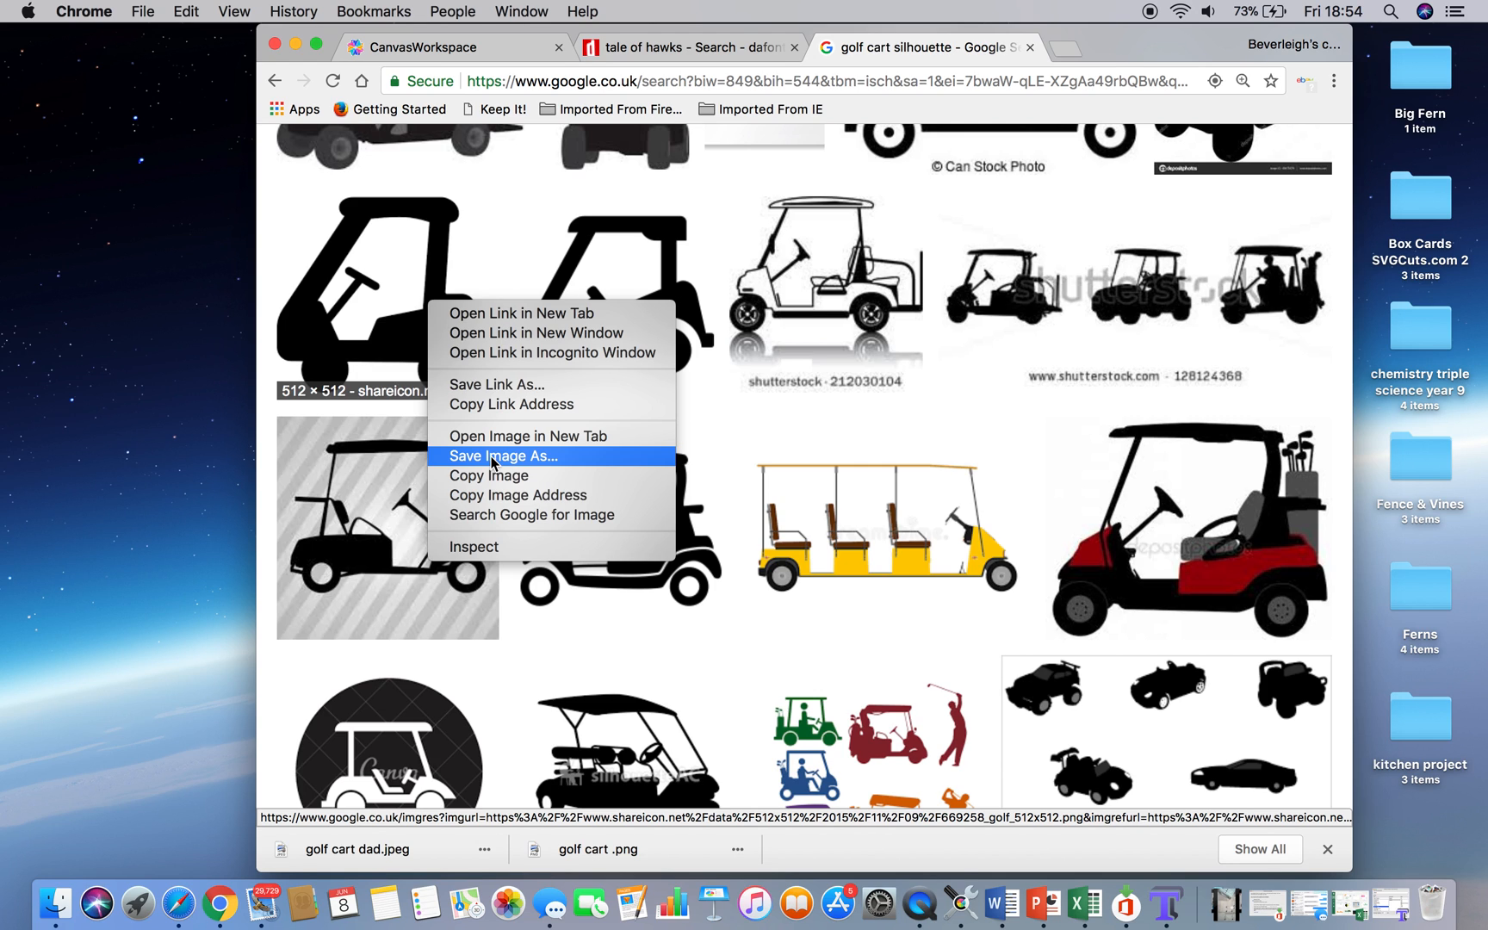
pyautogui.click(501, 49)
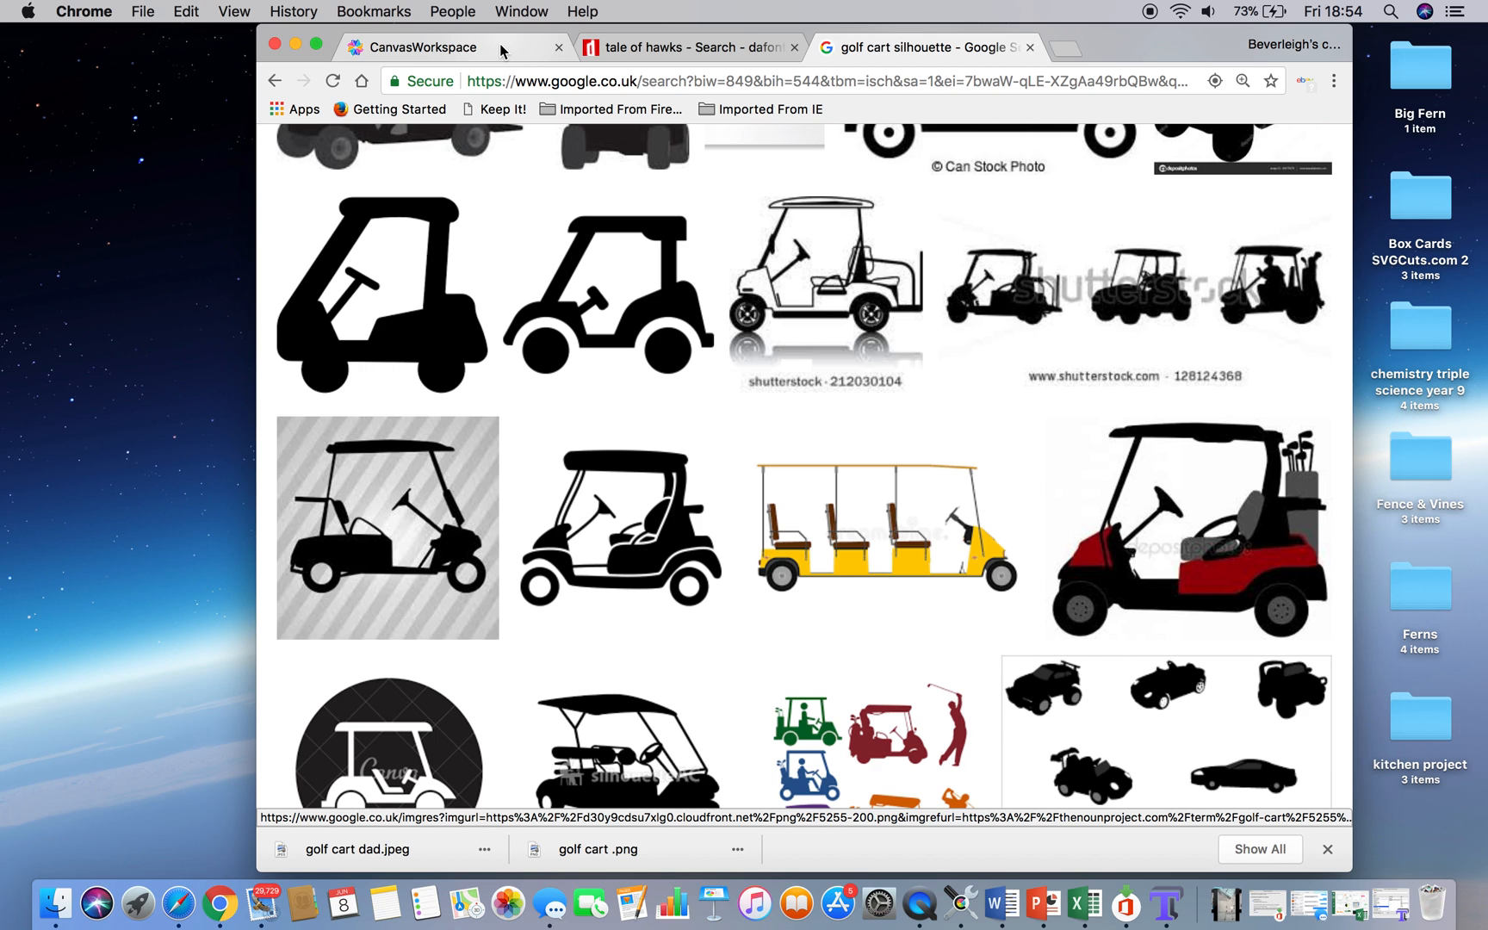
# Return to the empty CanvasWorkspace project and set the mat's zoom to 50%.
pyautogui.click(501, 49)
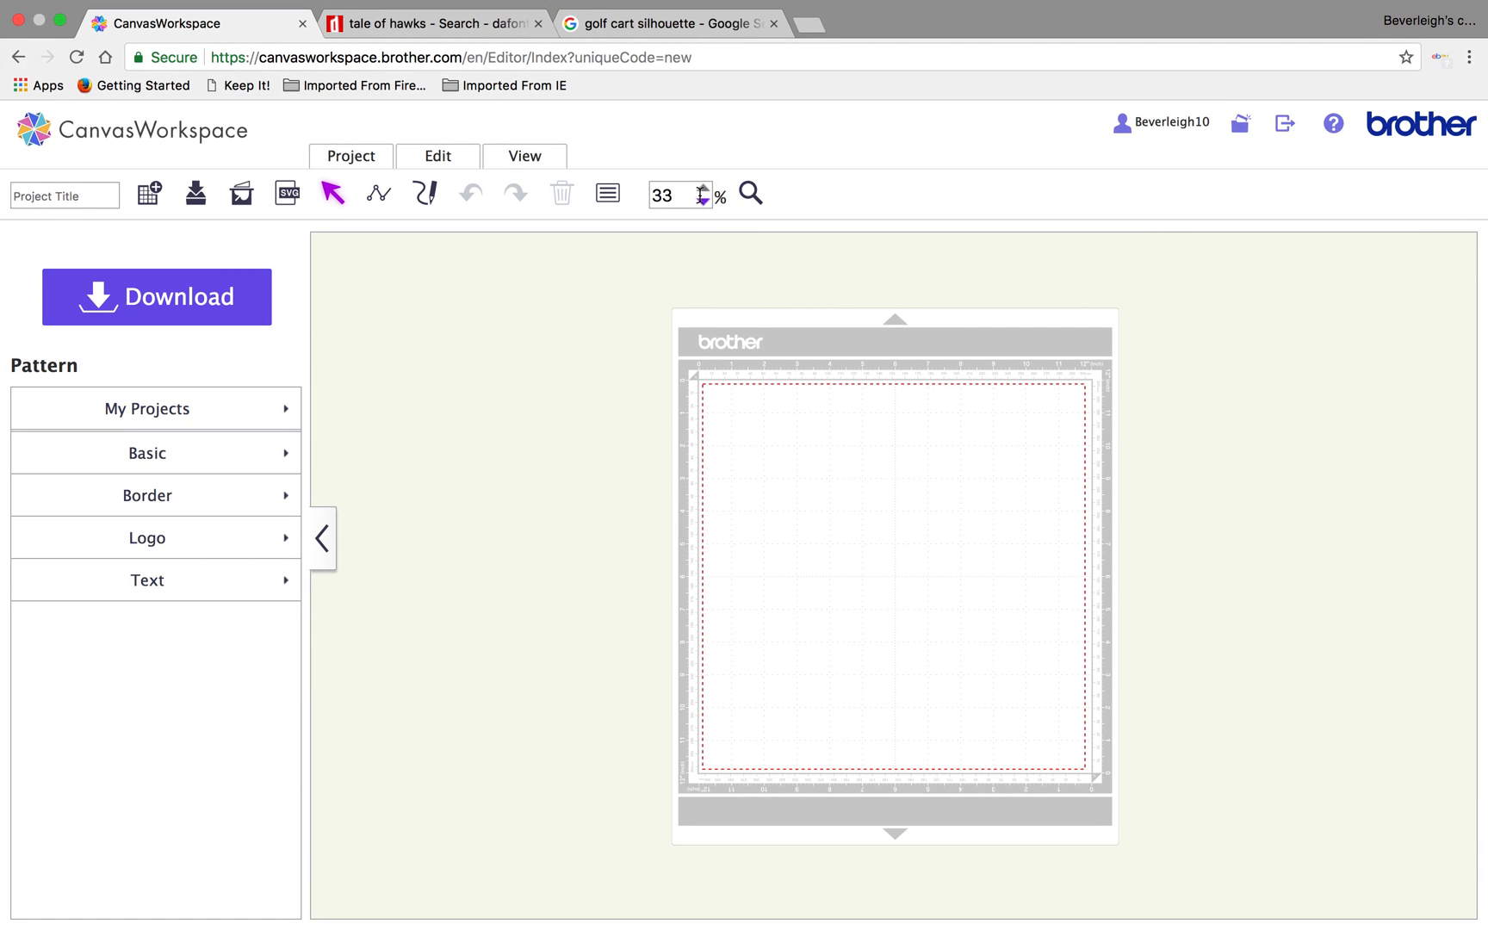
pyautogui.click(703, 188)
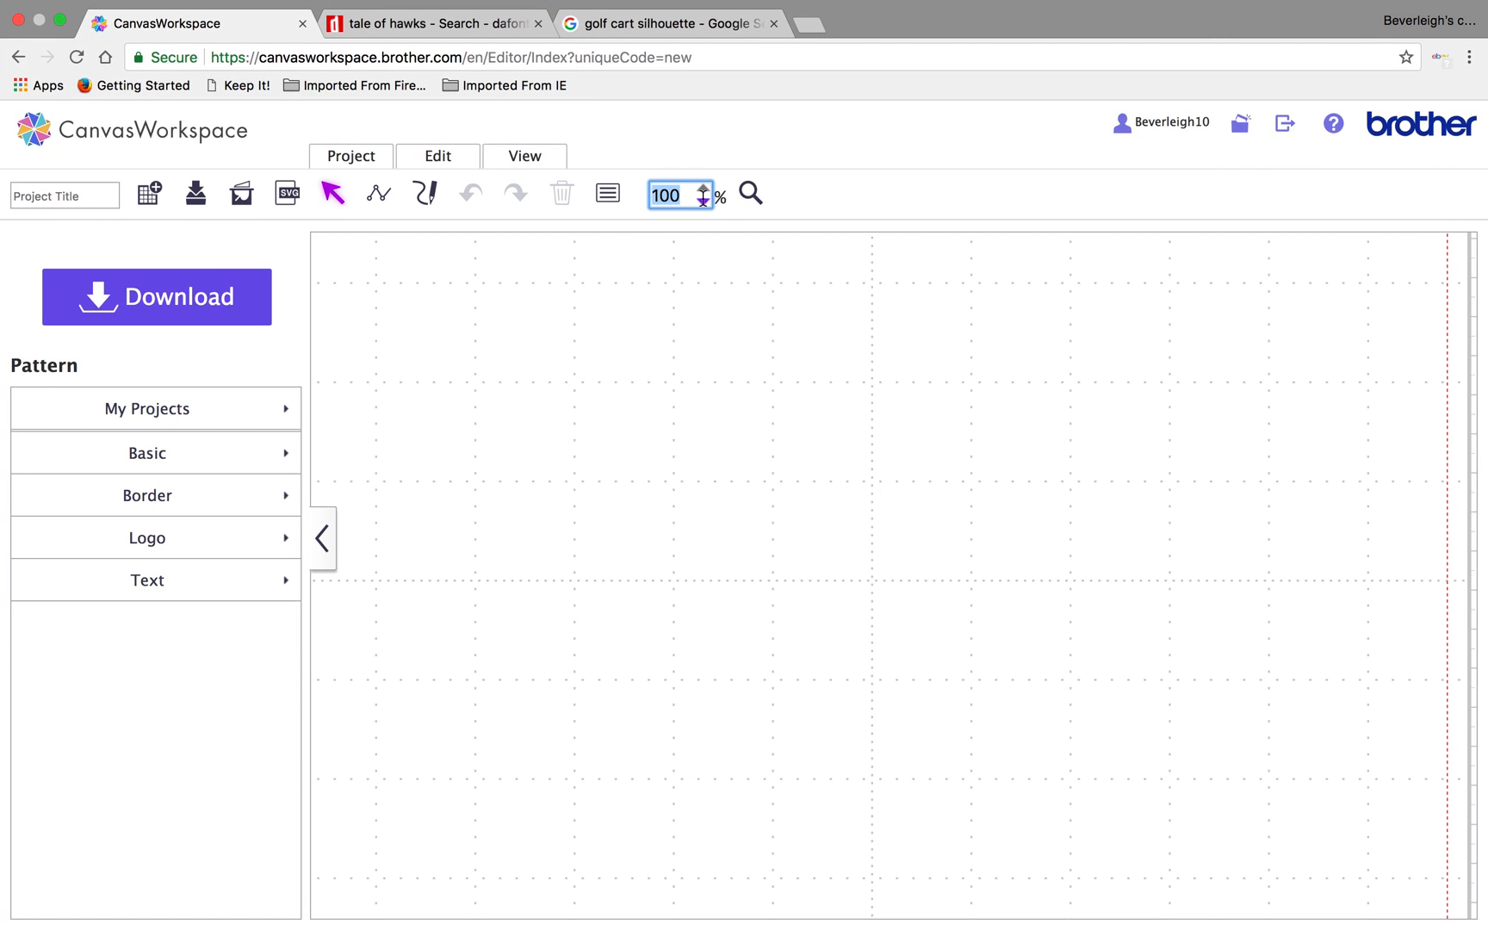
pyautogui.write('50')
pyautogui.press('Return')
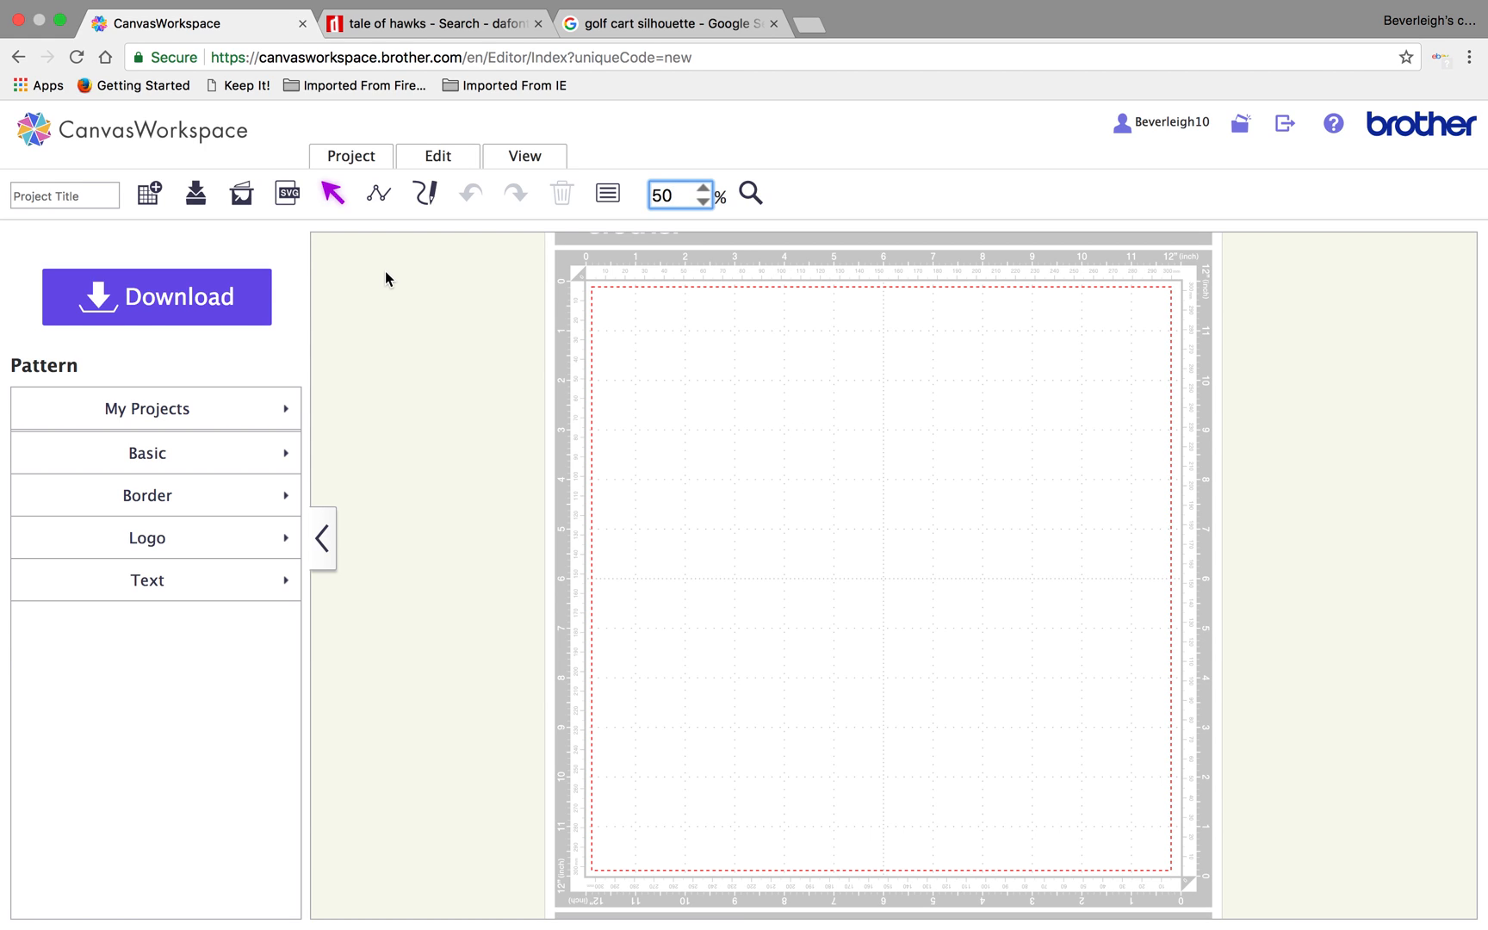
# Load golf cart .png from the Desktop into Image Tracing and preview its Outline trace.
pyautogui.click(239, 193)
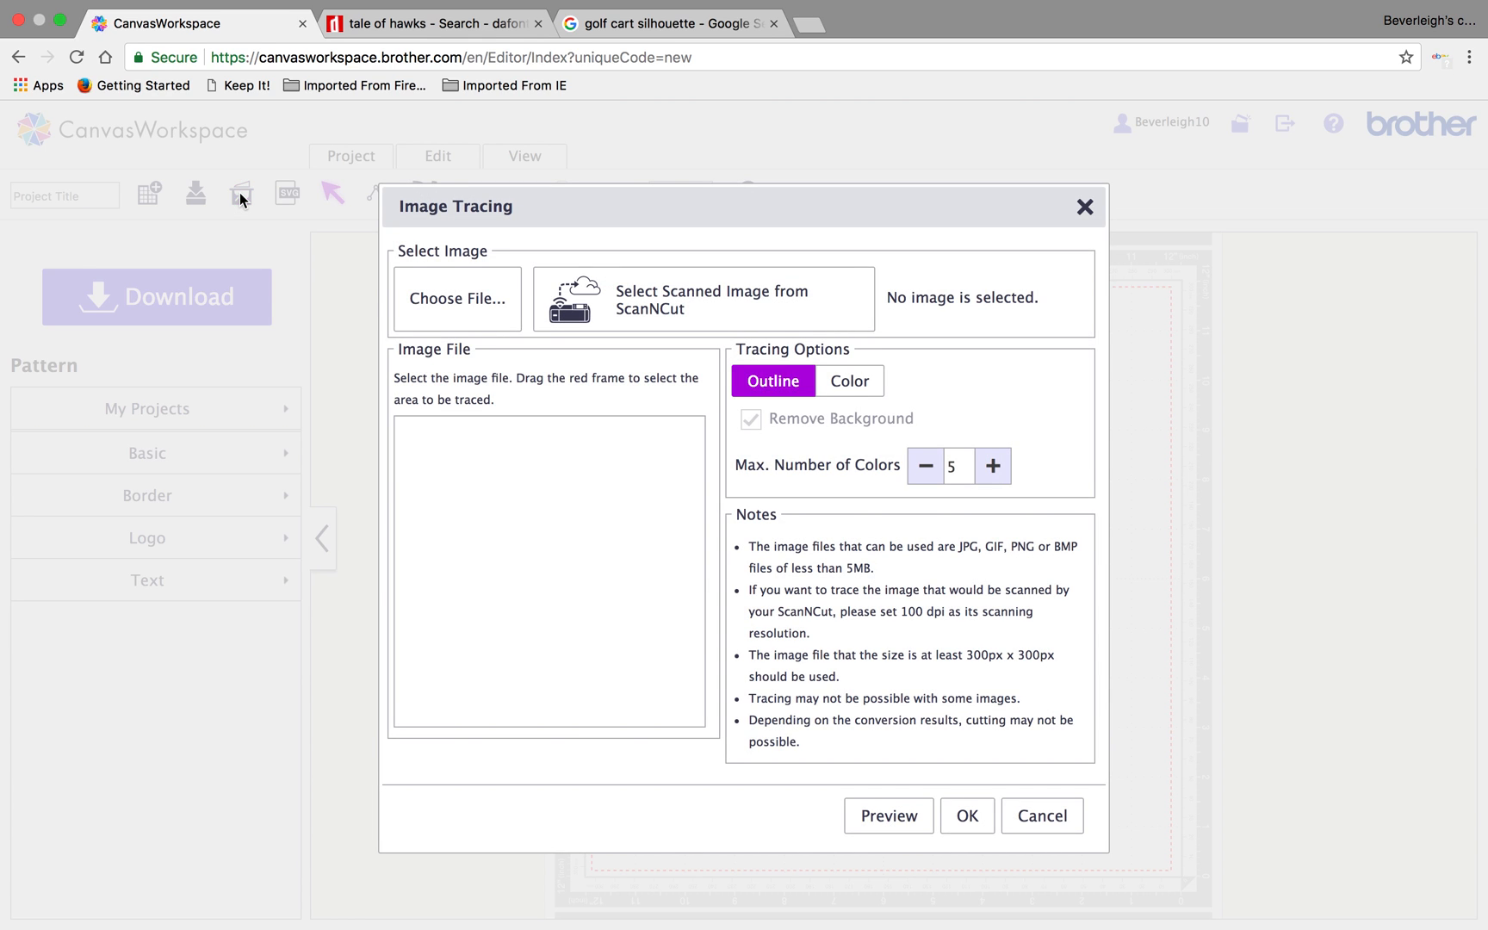
pyautogui.click(457, 311)
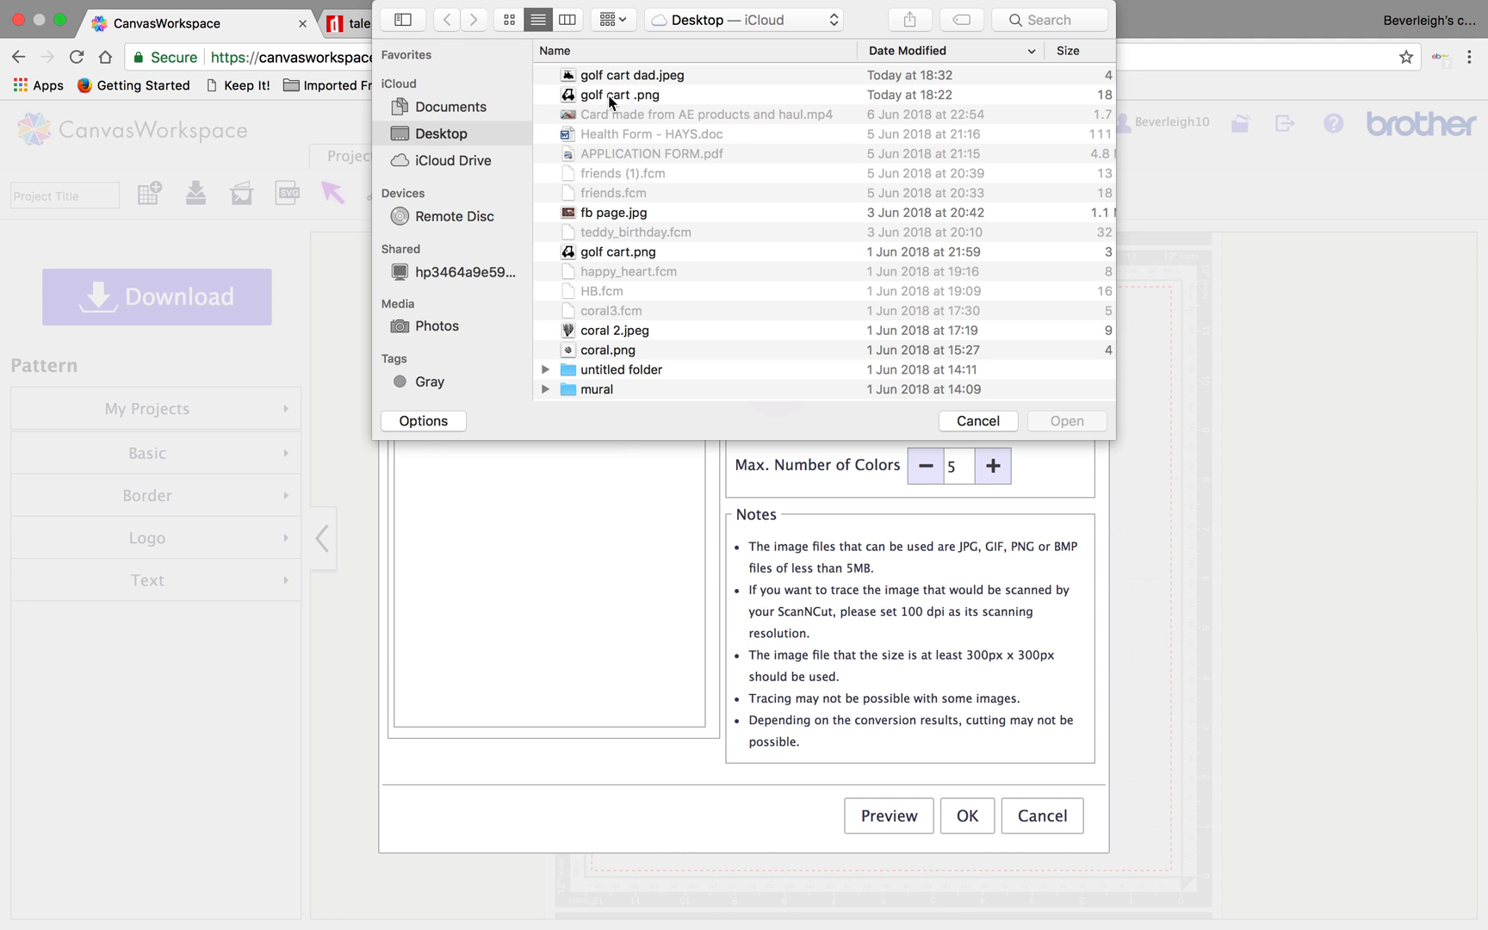
pyautogui.click(609, 97)
pyautogui.click(1081, 420)
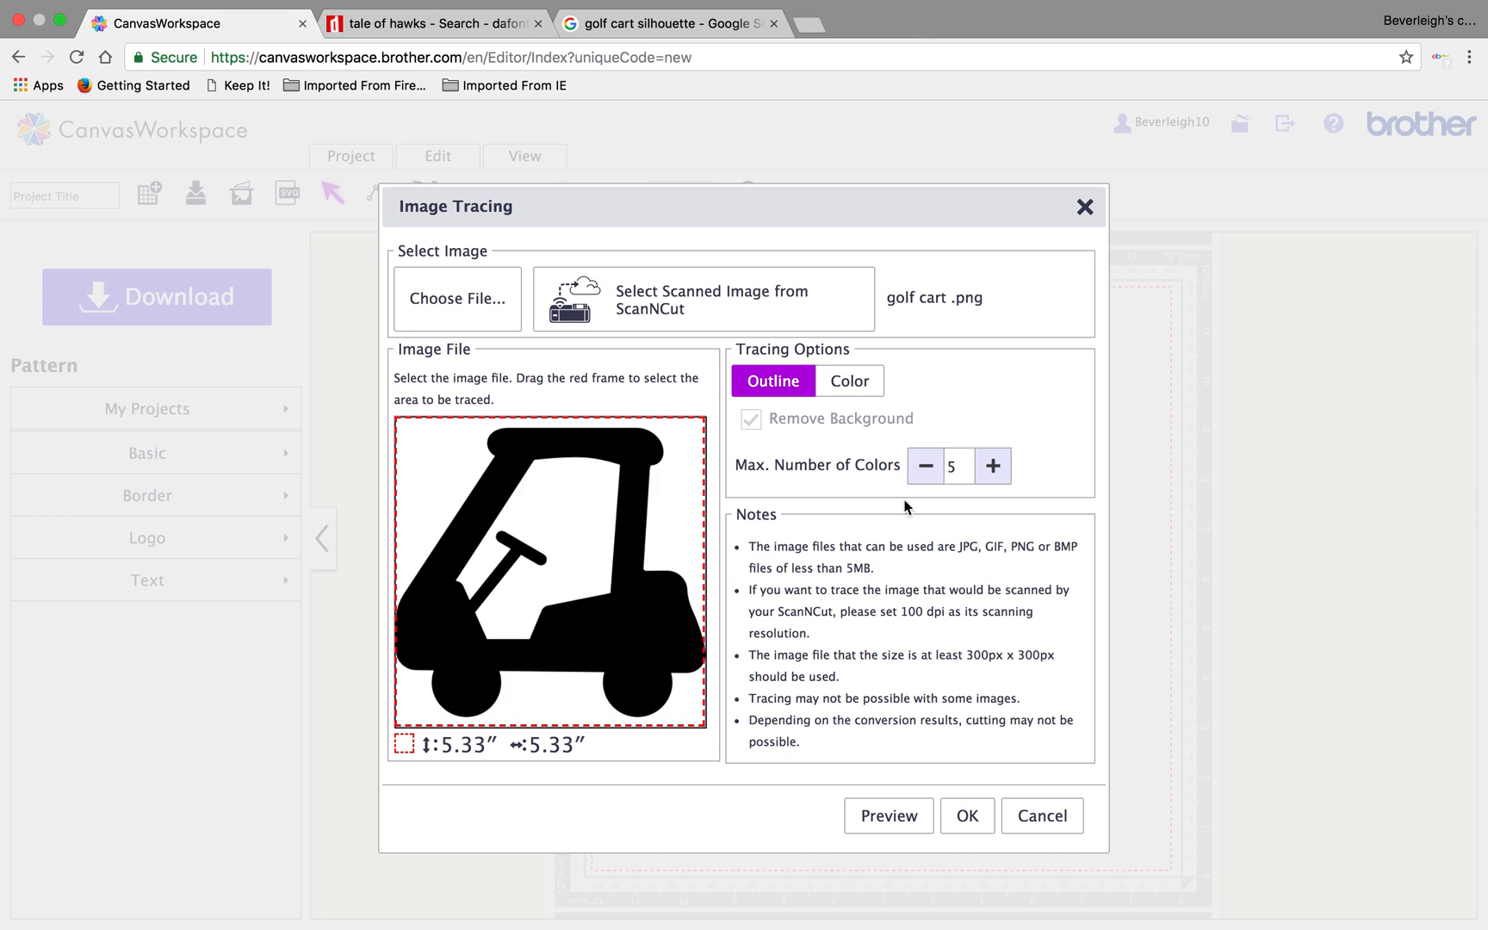
pyautogui.click(895, 817)
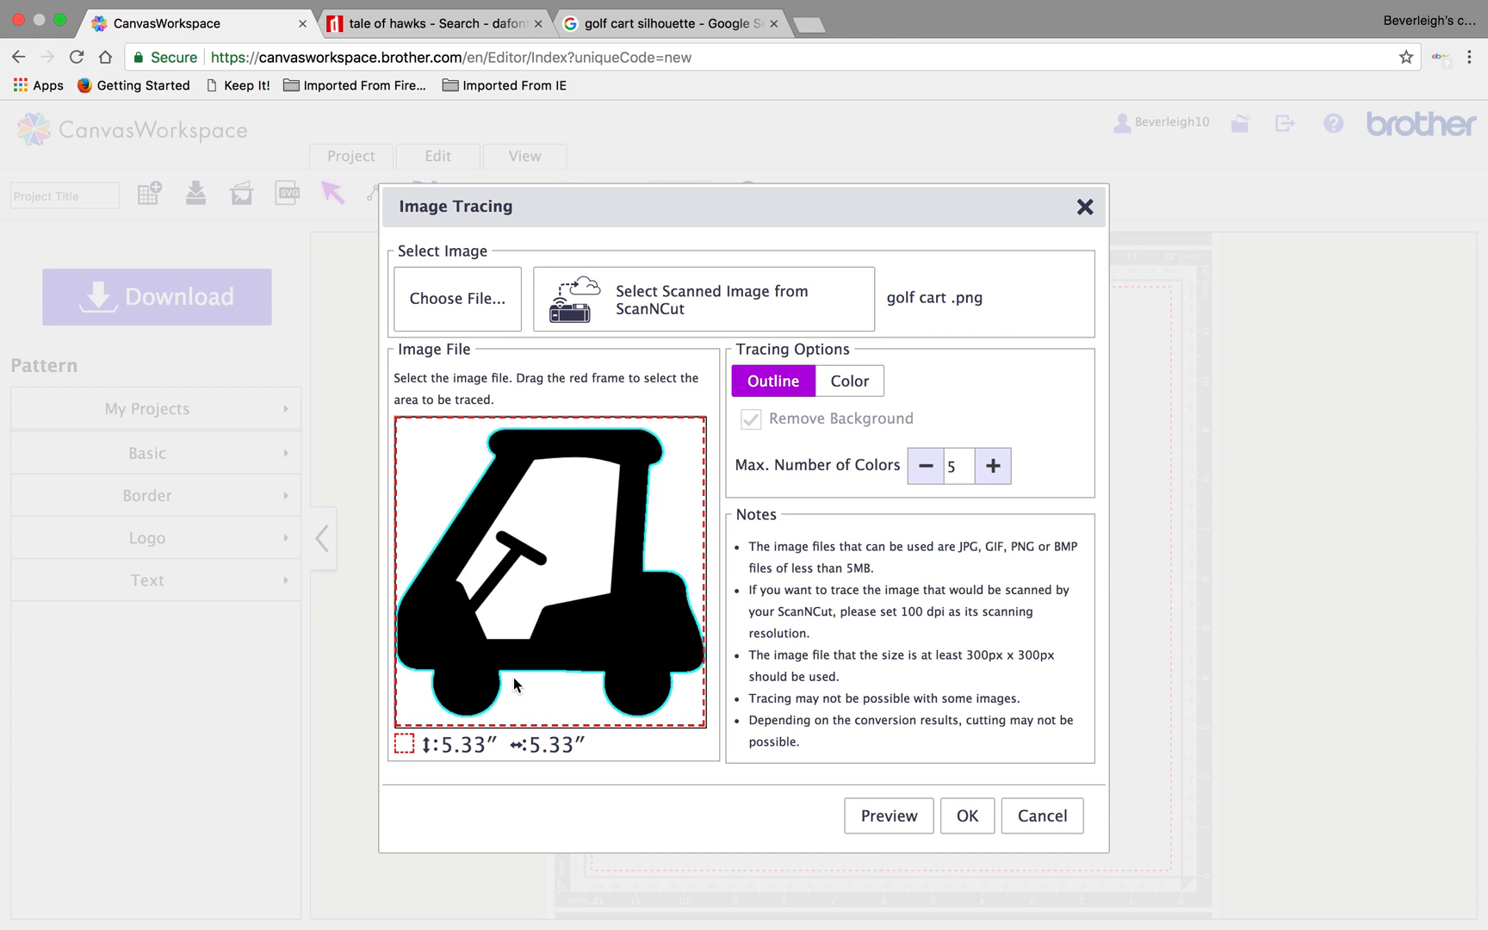
# Trace the golf cart in Color with a maximum of 2 colors and add it to the mat without pasting the original image.
pyautogui.click(865, 384)
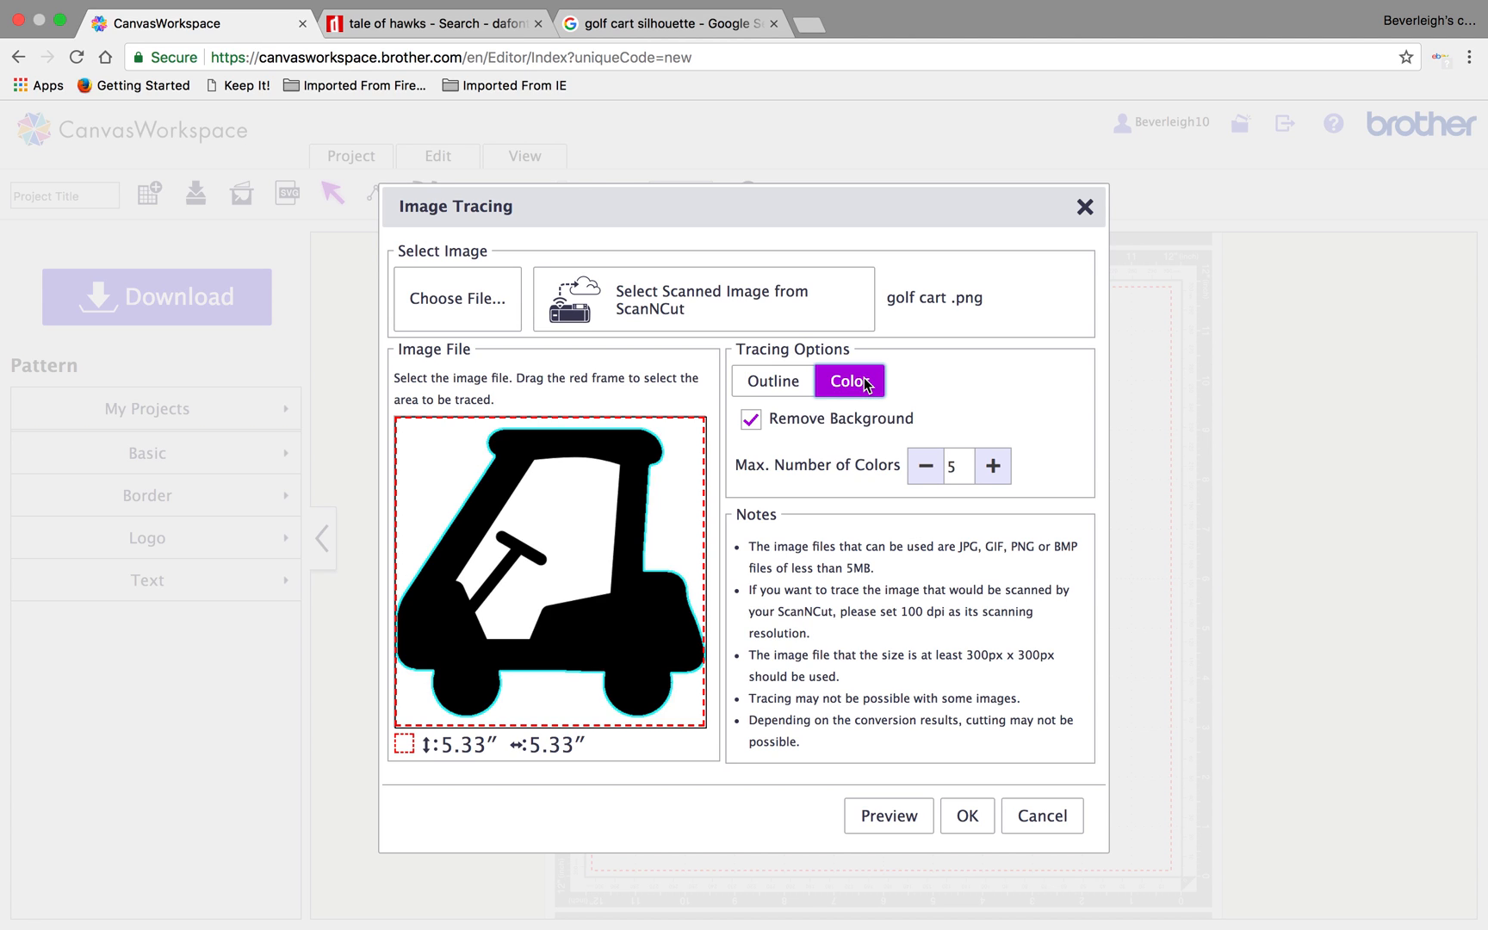
pyautogui.click(923, 473)
pyautogui.click(923, 472)
pyautogui.click(923, 473)
pyautogui.click(888, 815)
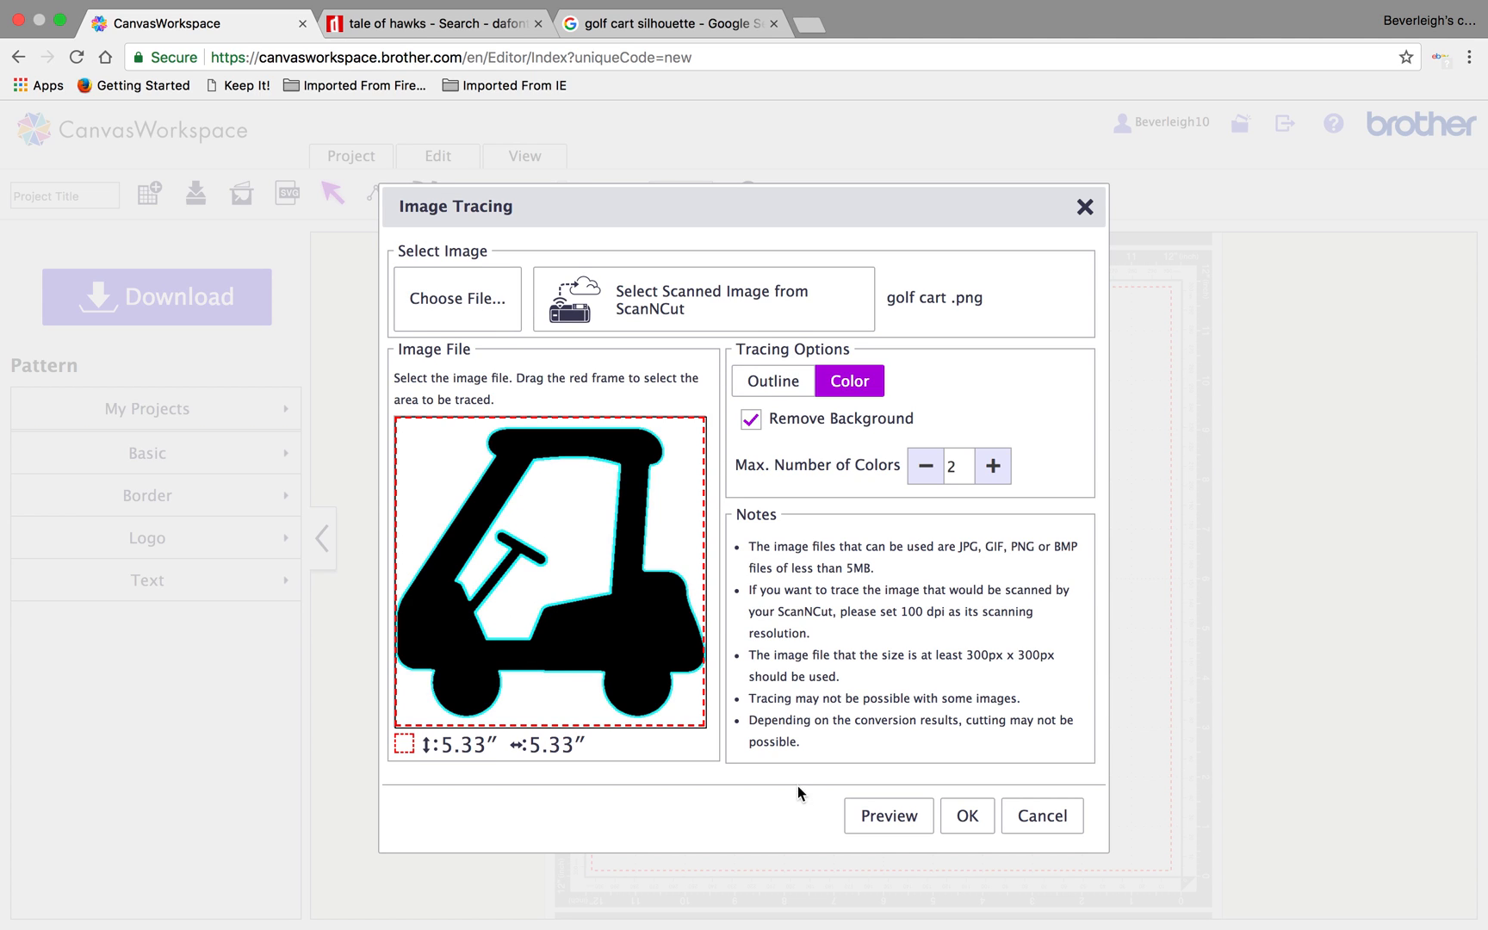
pyautogui.click(961, 820)
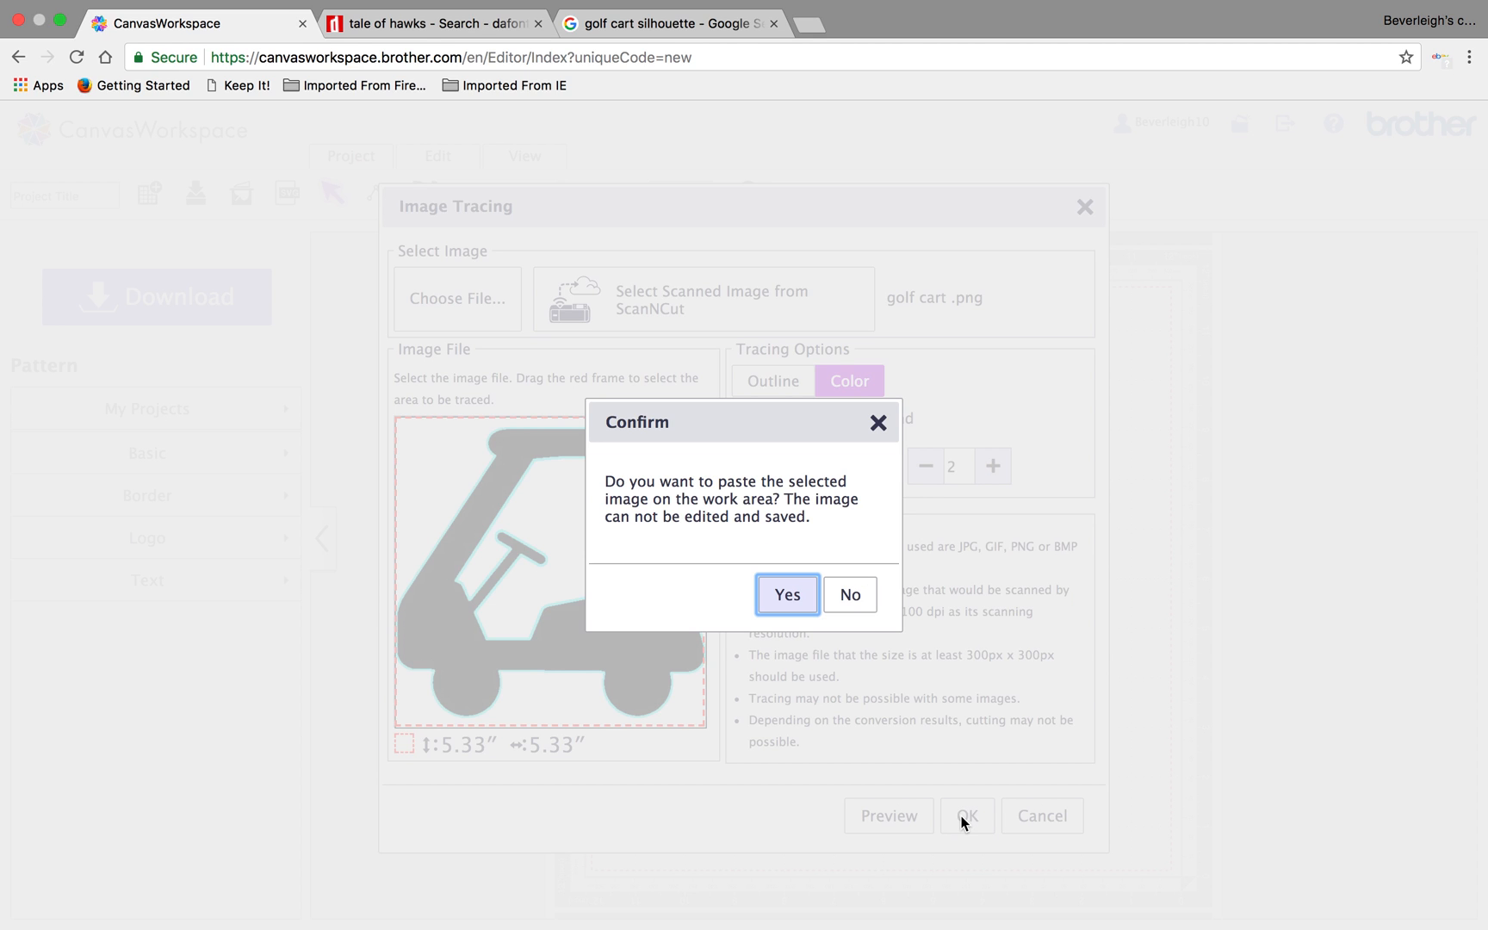
pyautogui.click(853, 595)
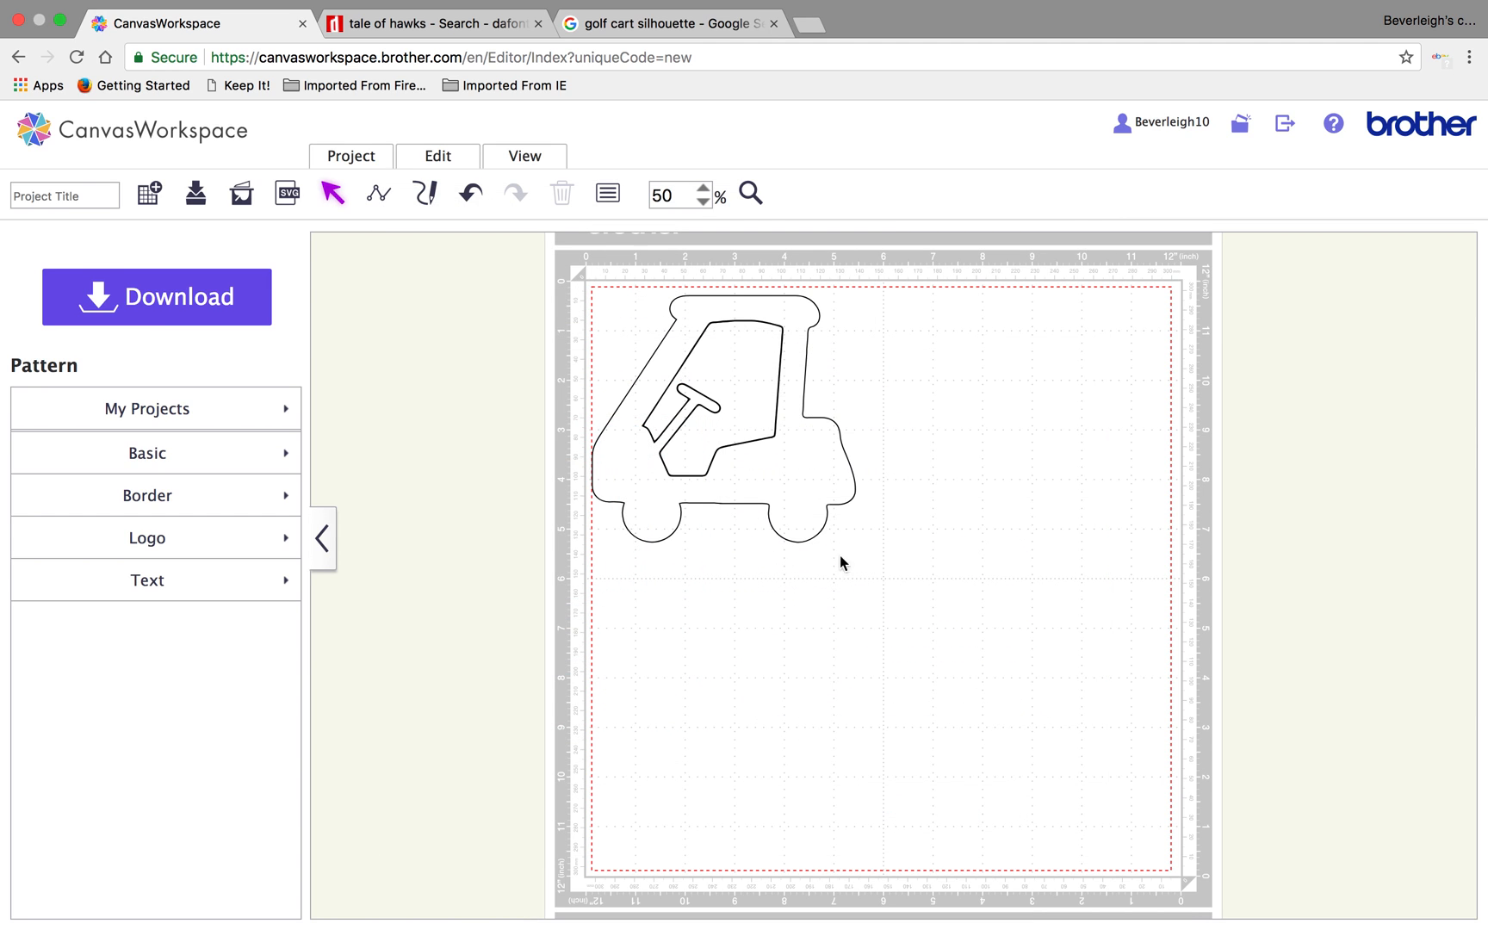
# Move the golf cart aside, delete the separate window shape beneath it, and move the cart back to the mat's upper left.
pyautogui.moveTo(809, 475); pyautogui.dragTo(1076, 515)
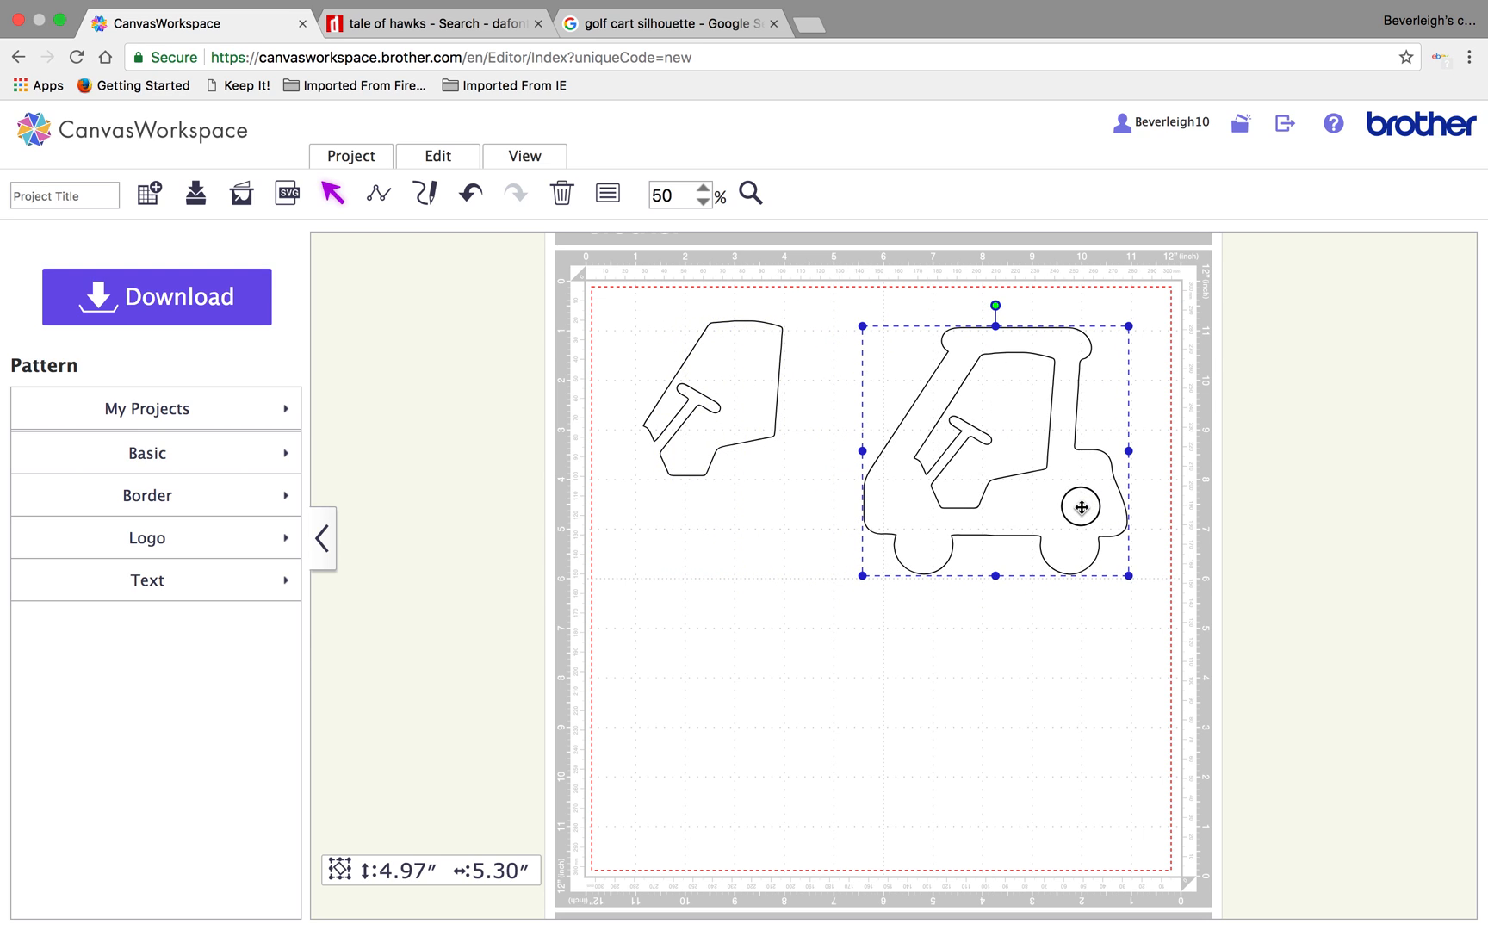
pyautogui.moveTo(602, 302); pyautogui.dragTo(778, 450)
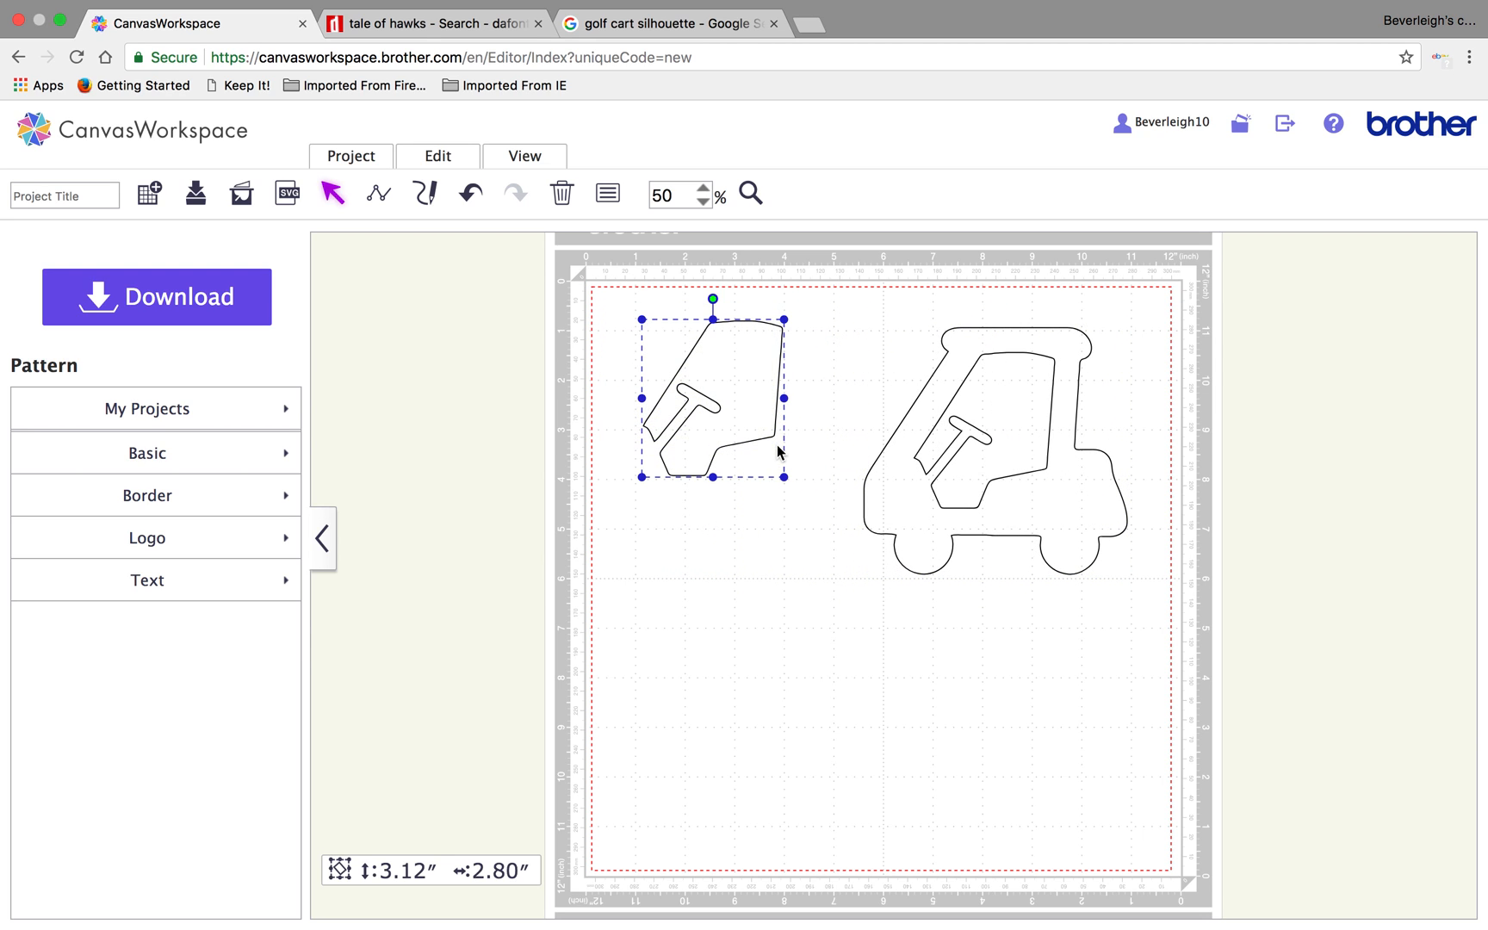
pyautogui.press('Delete')
pyautogui.moveTo(1068, 524); pyautogui.dragTo(830, 541)
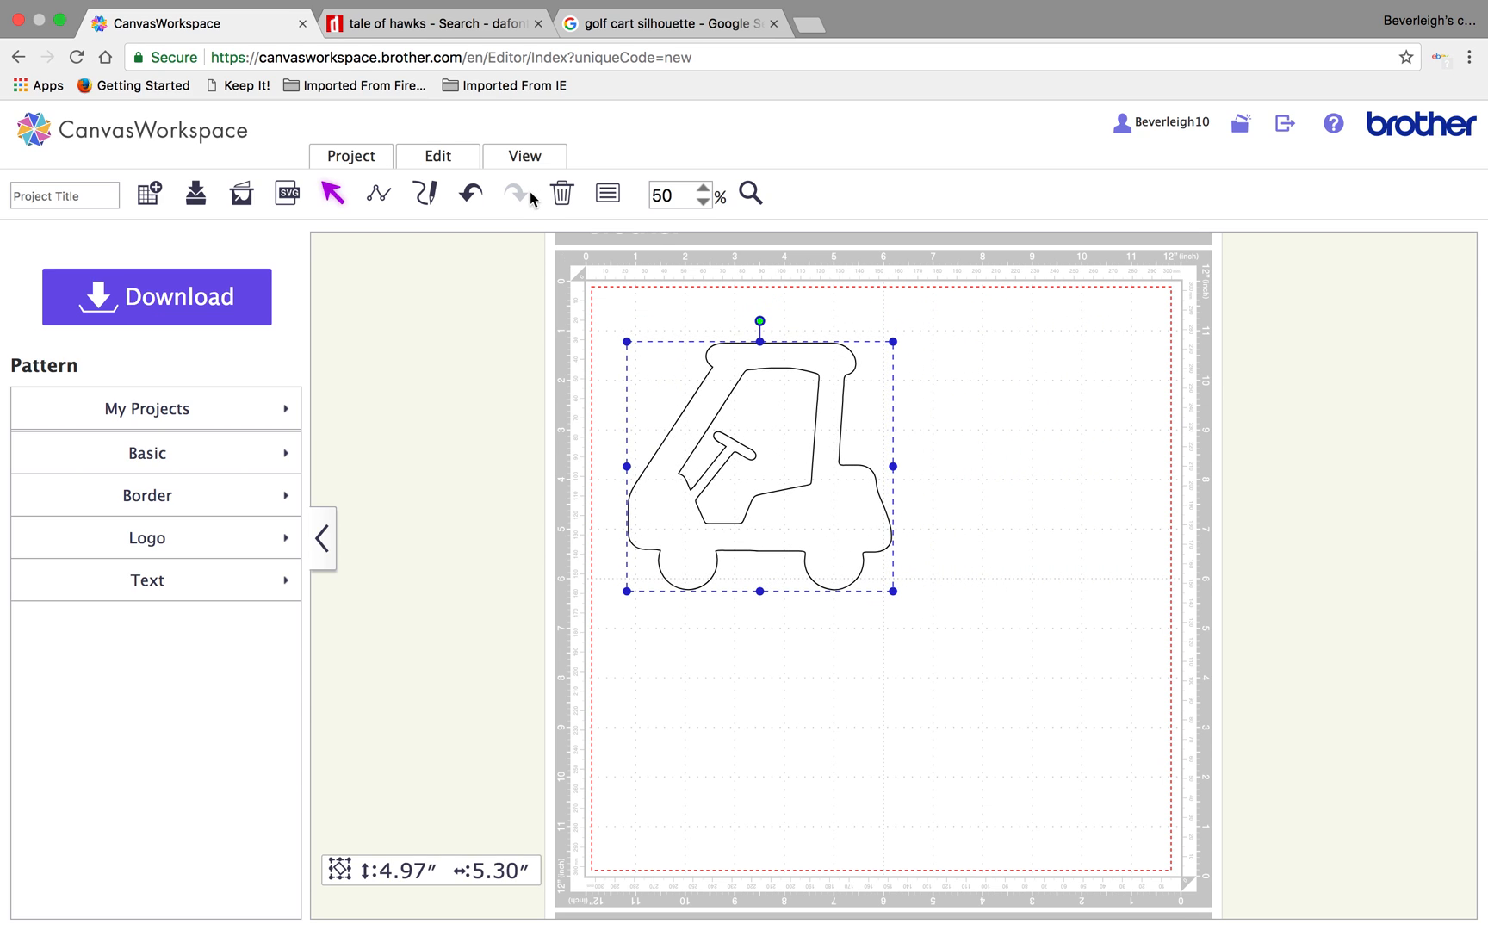
# Fill the golf cart with pale aqua and set its line type to Cutting Line in its properties.
pyautogui.click(526, 158)
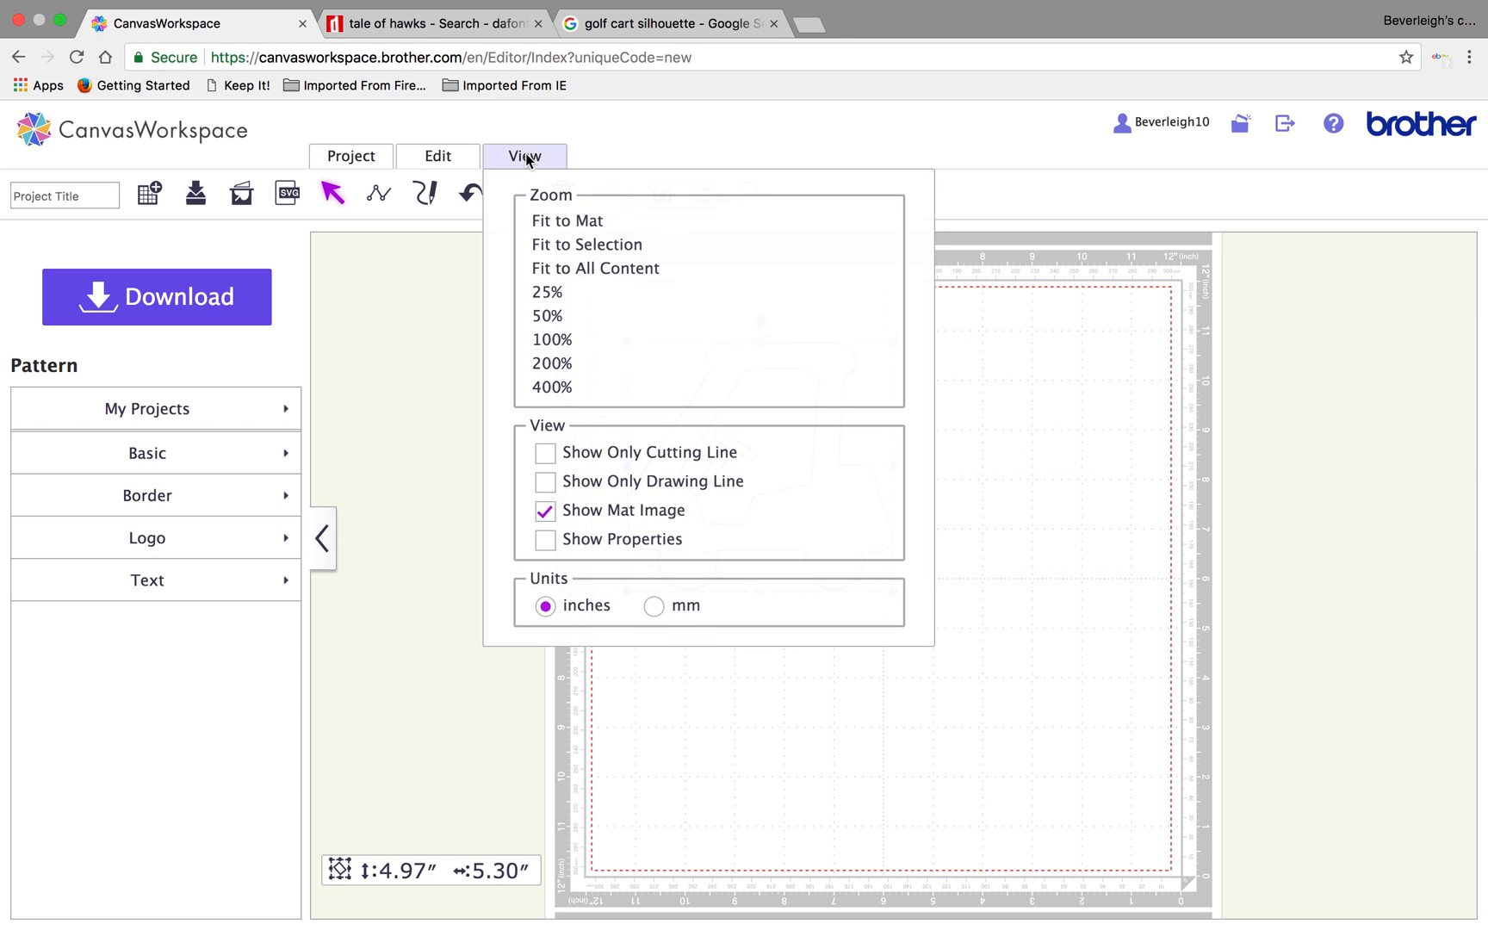
pyautogui.click(585, 540)
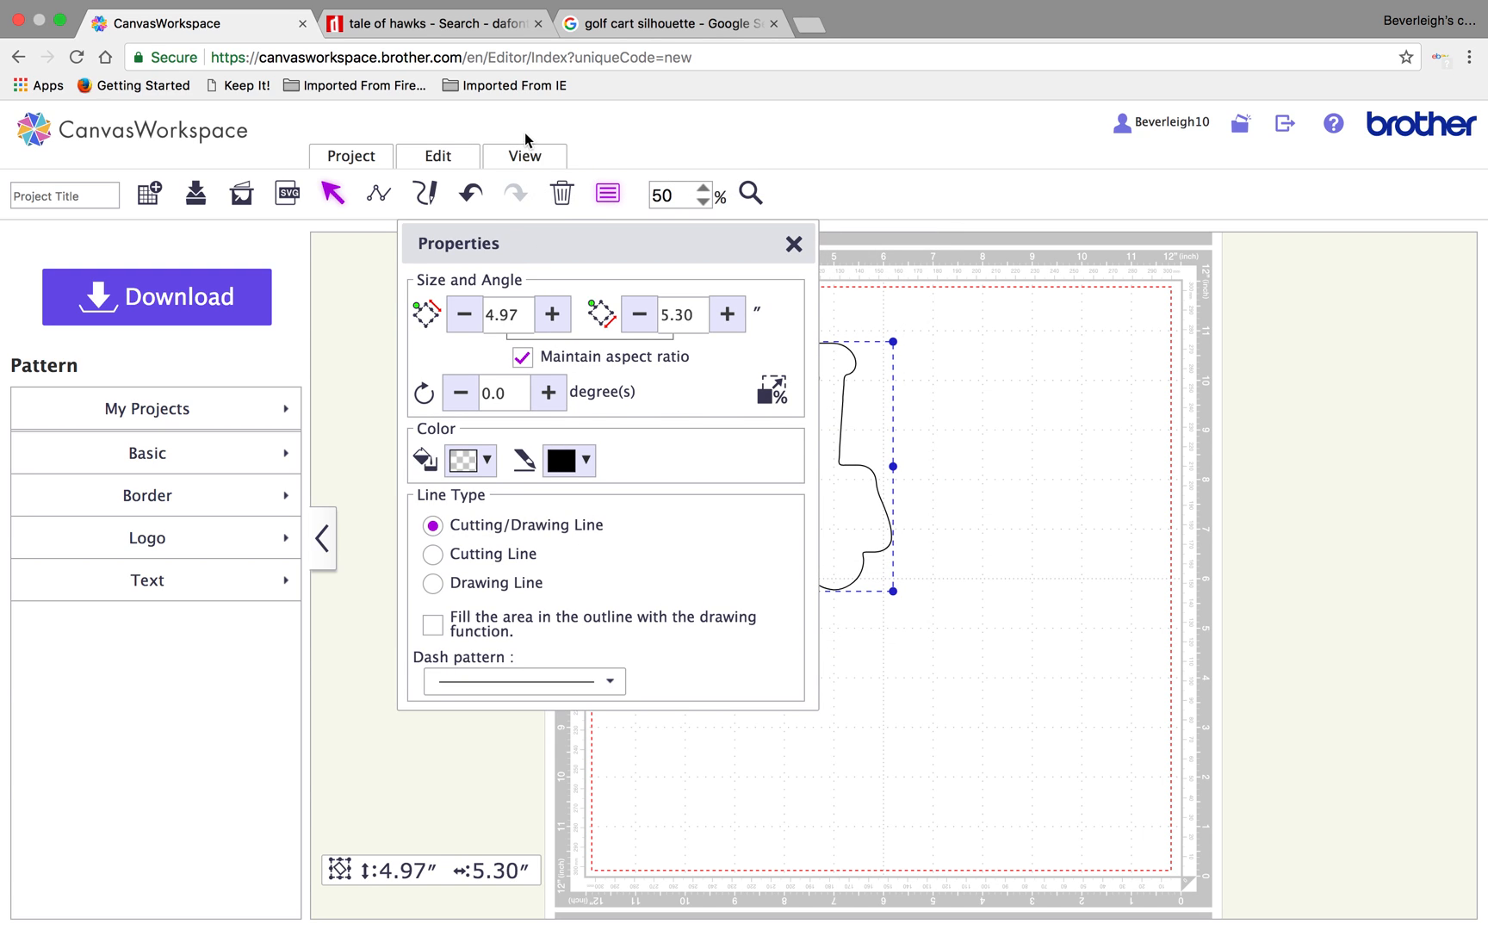
pyautogui.click(482, 463)
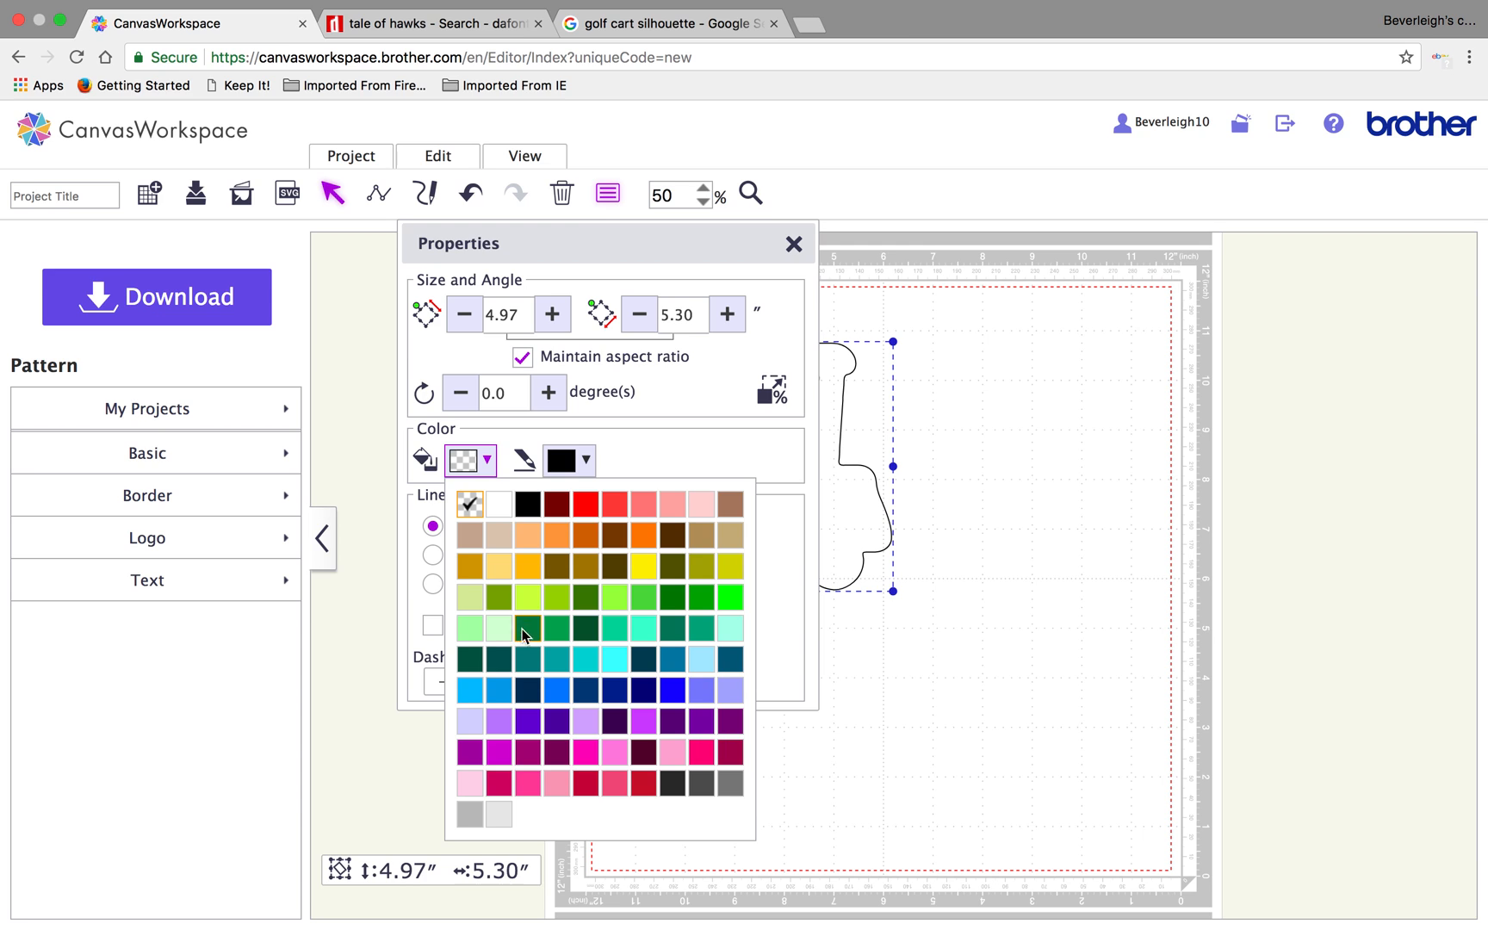
pyautogui.click(731, 629)
pyautogui.moveTo(693, 246); pyautogui.dragTo(1339, 254)
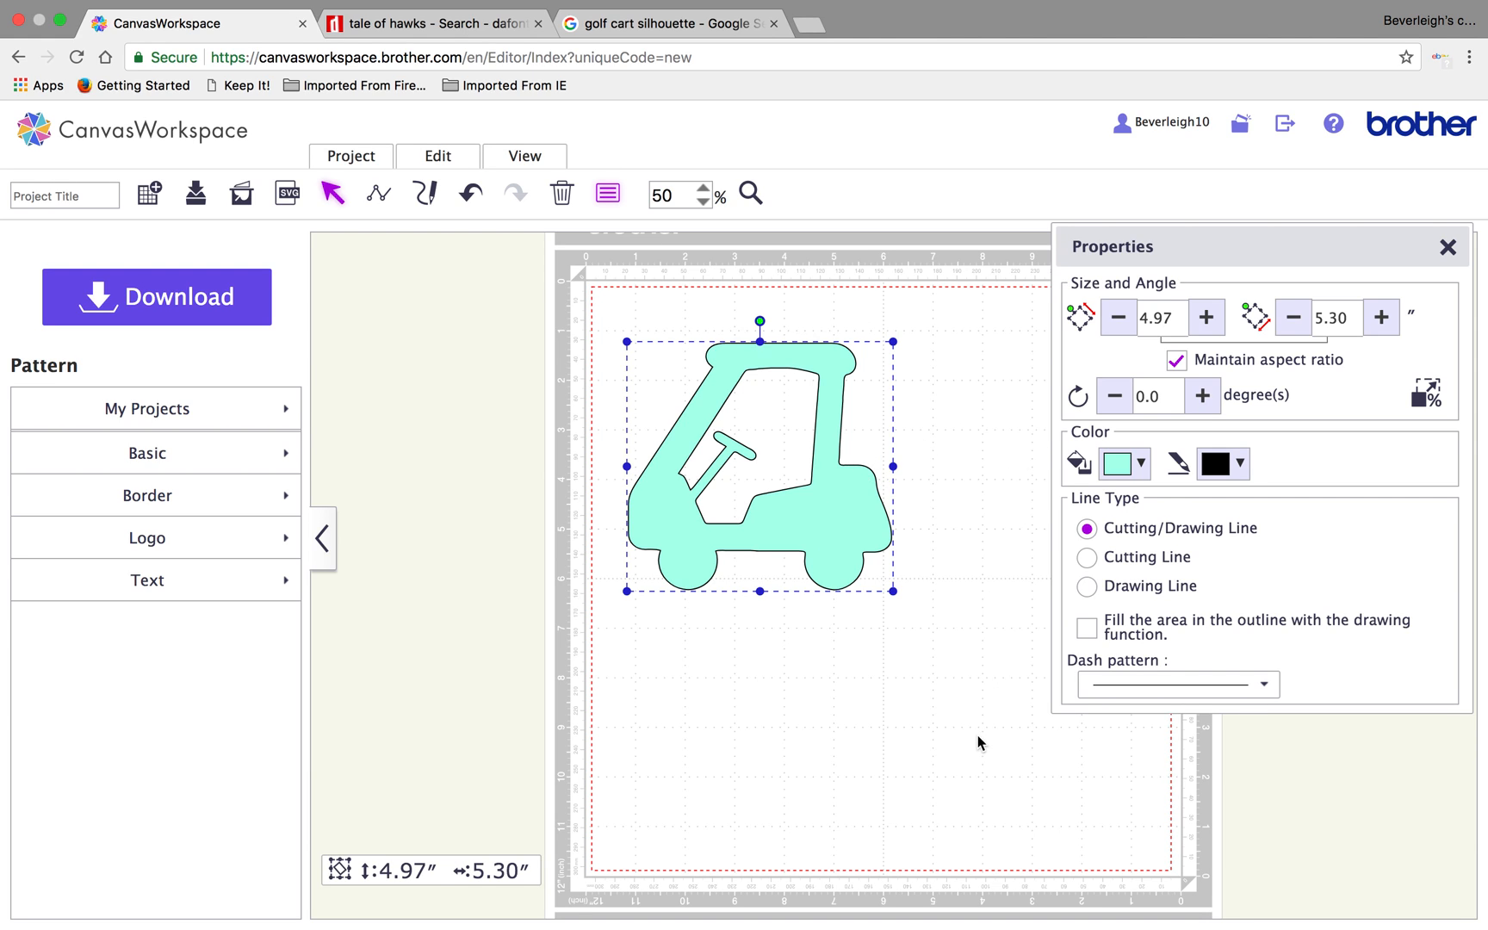
pyautogui.click(1124, 558)
pyautogui.moveTo(1330, 254); pyautogui.dragTo(1459, 324)
pyautogui.click(1460, 324)
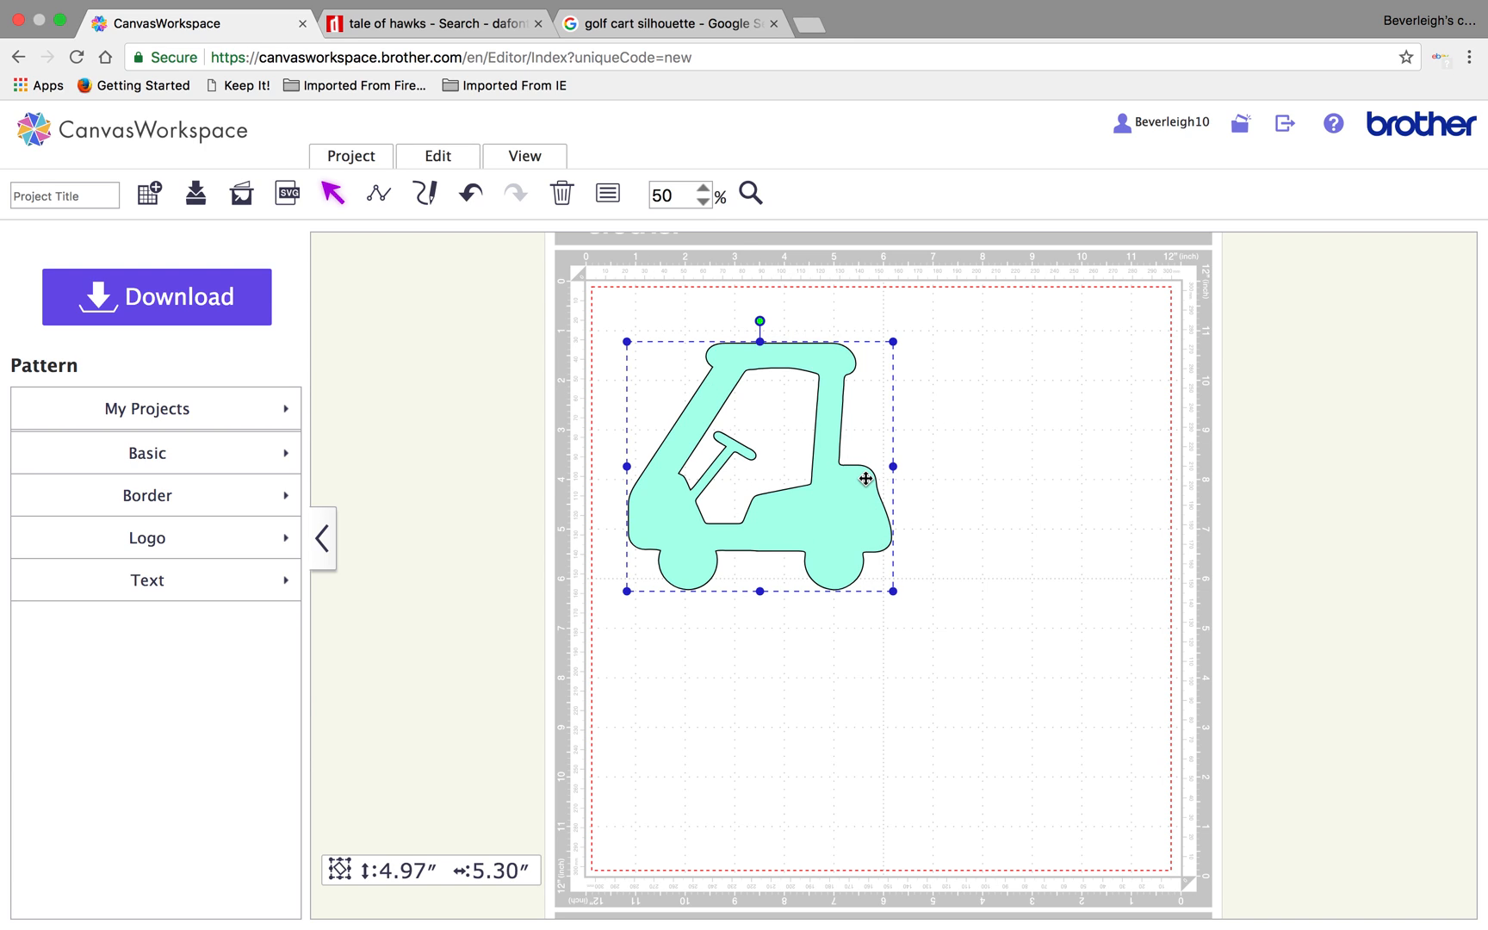
# Make a copy of the aqua golf cart and place it to the right of the original on the mat.
pyautogui.click(449, 156)
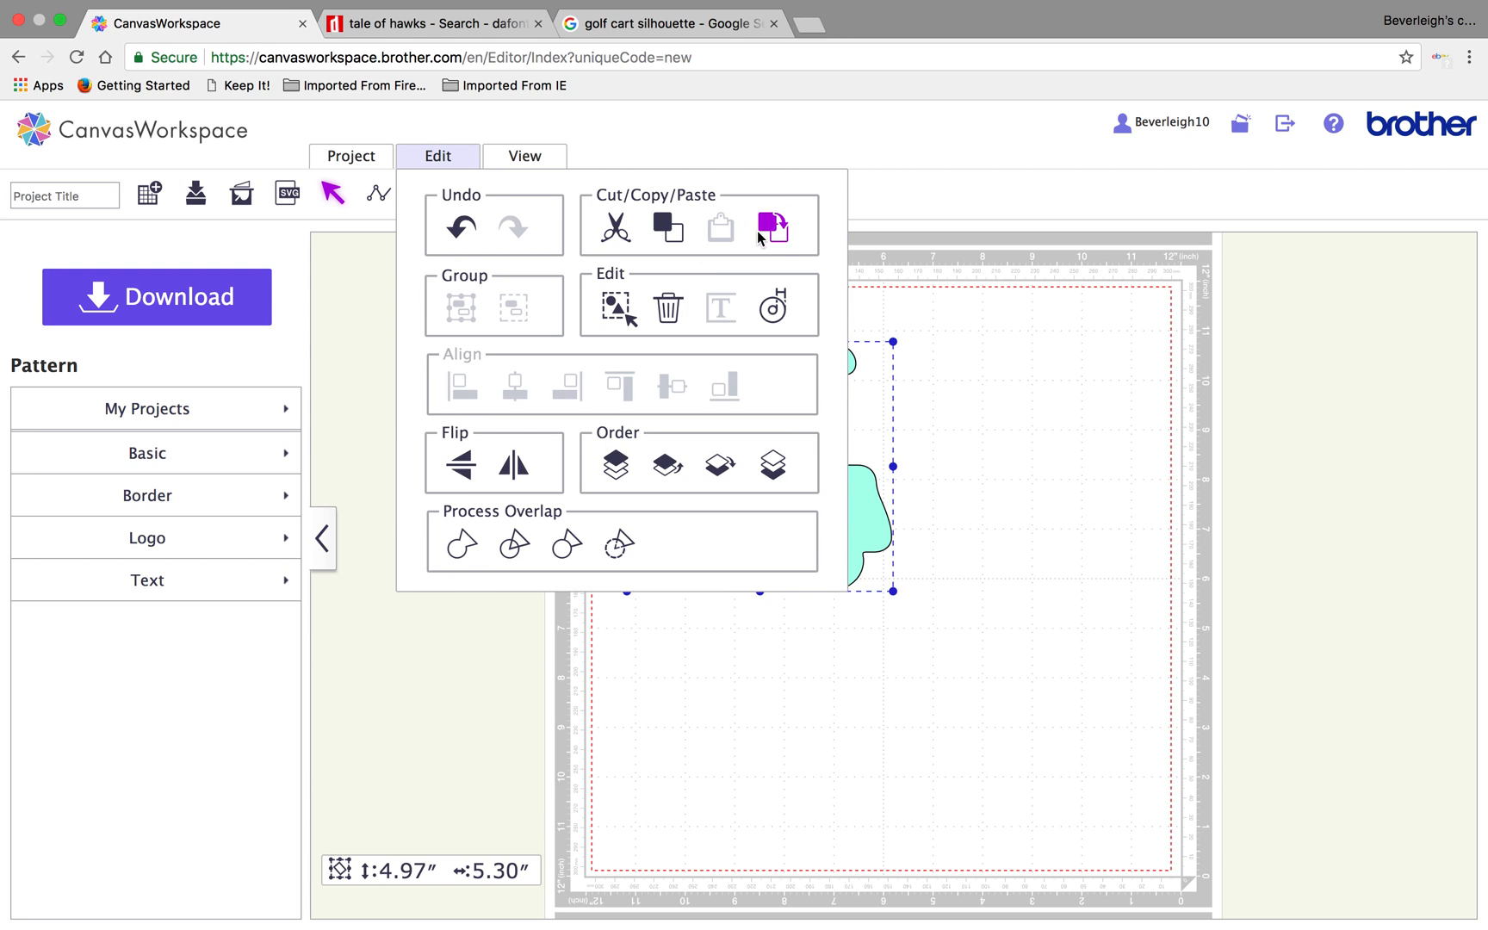
pyautogui.click(926, 434)
pyautogui.click(827, 491)
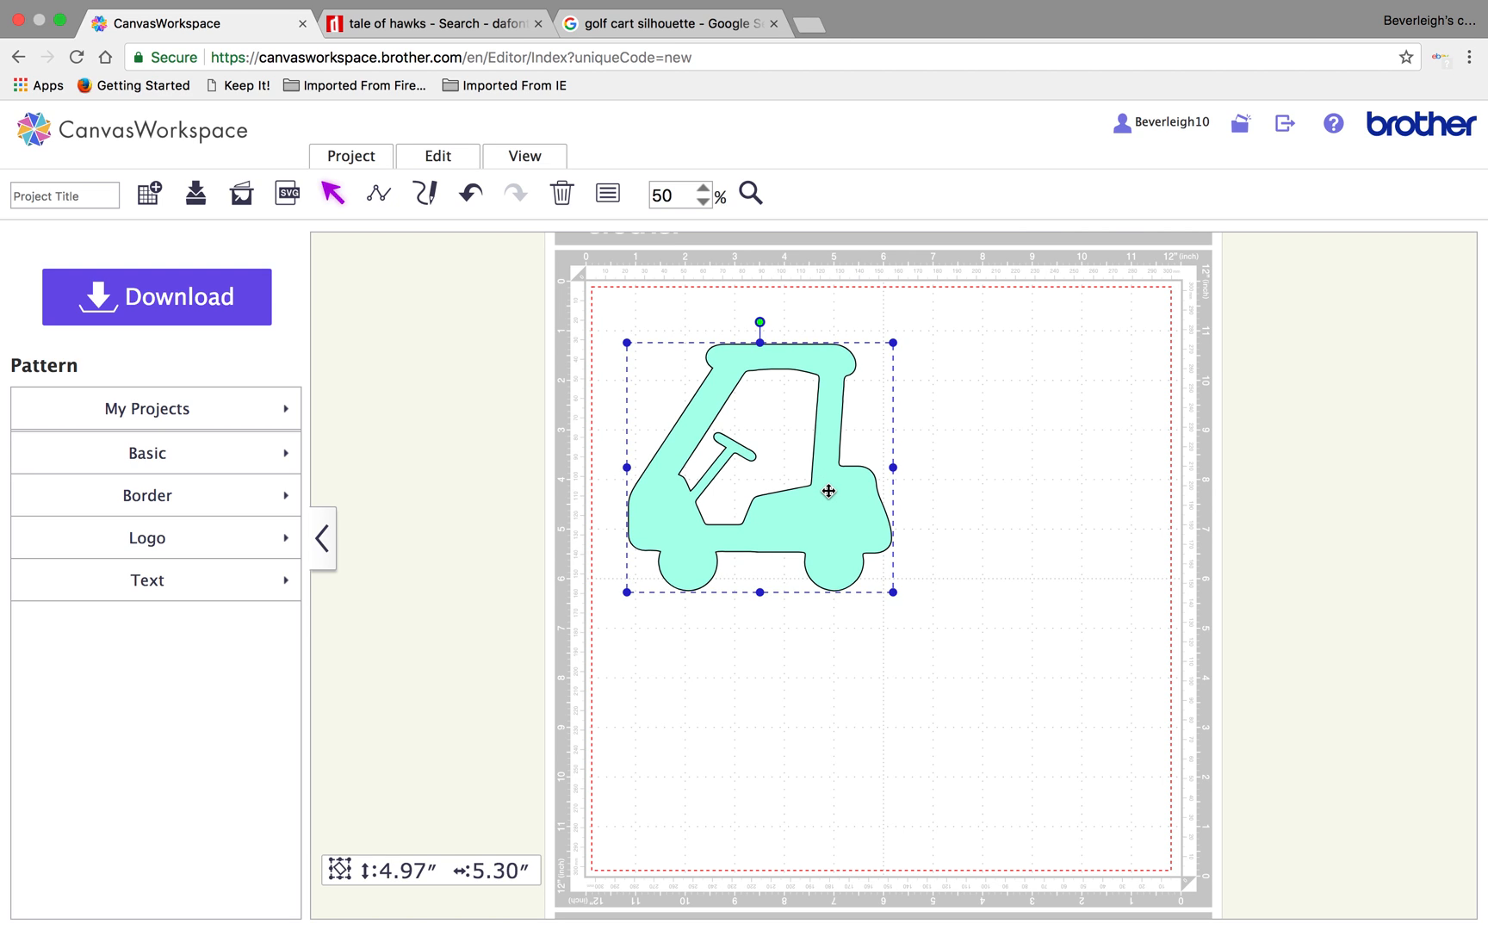
pyautogui.press('super+v')
pyautogui.moveTo(870, 512); pyautogui.dragTo(1141, 510)
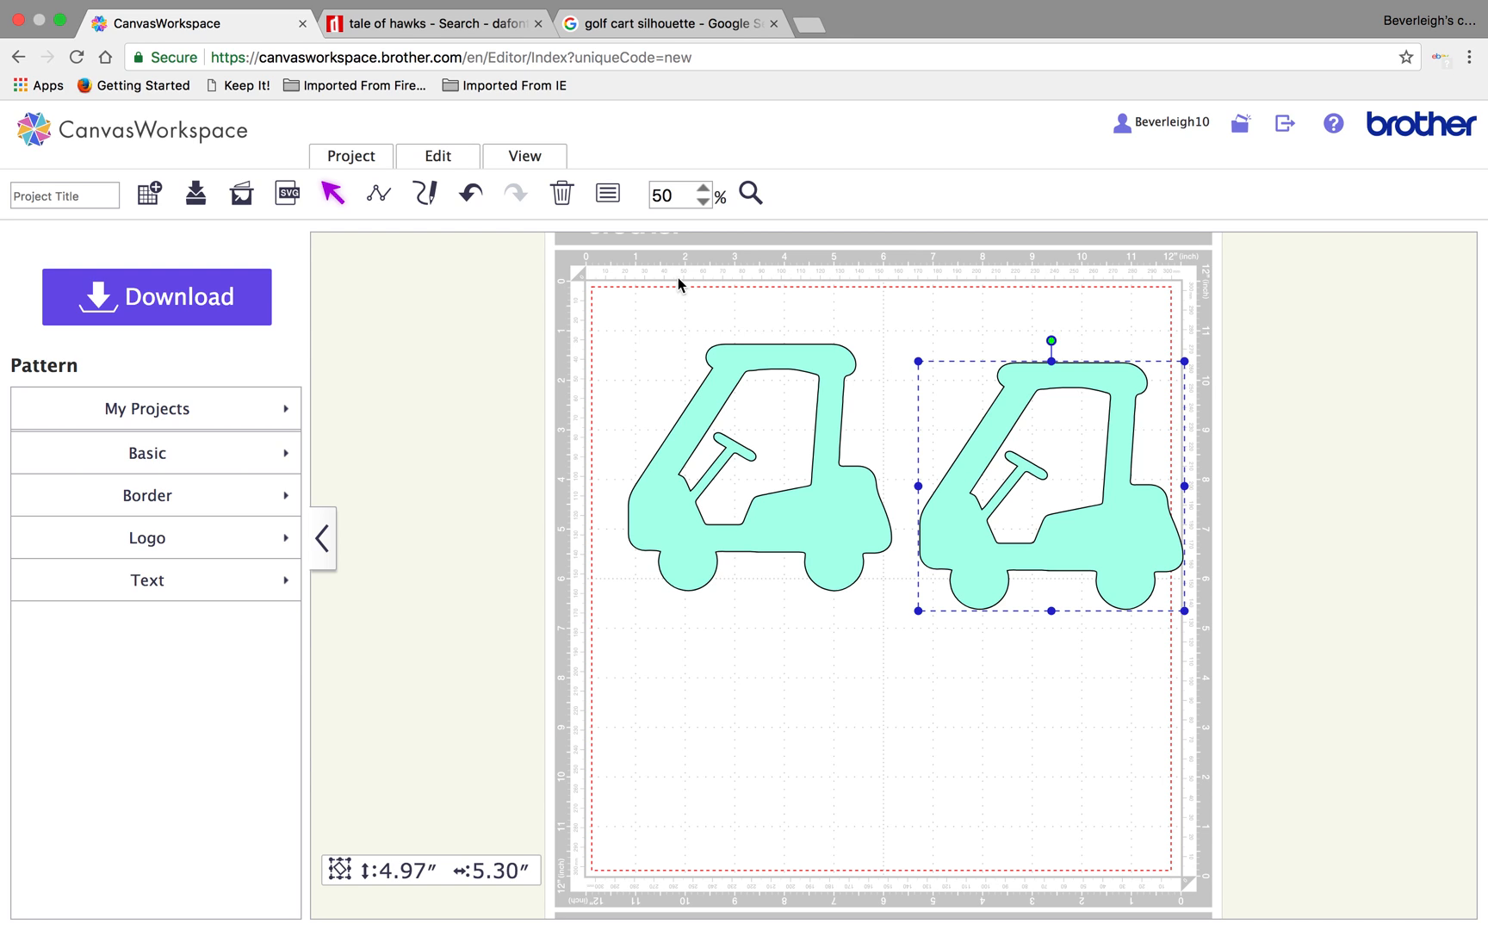
# Flip the copied golf cart horizontally so it faces away from the original, and deselect it.
pyautogui.click(445, 157)
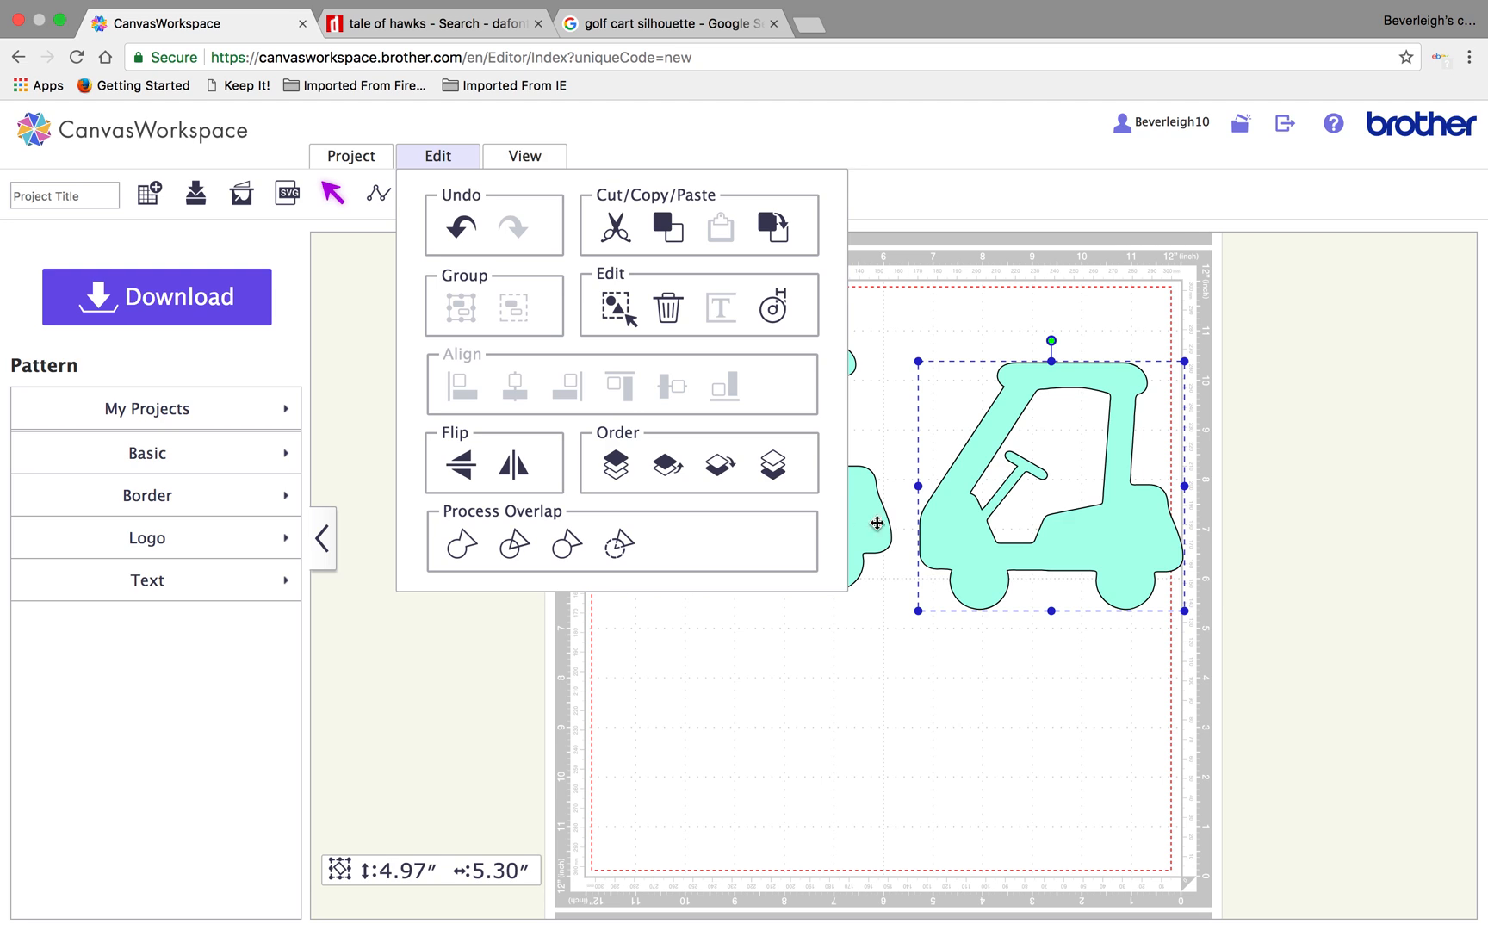
pyautogui.click(499, 469)
pyautogui.click(843, 737)
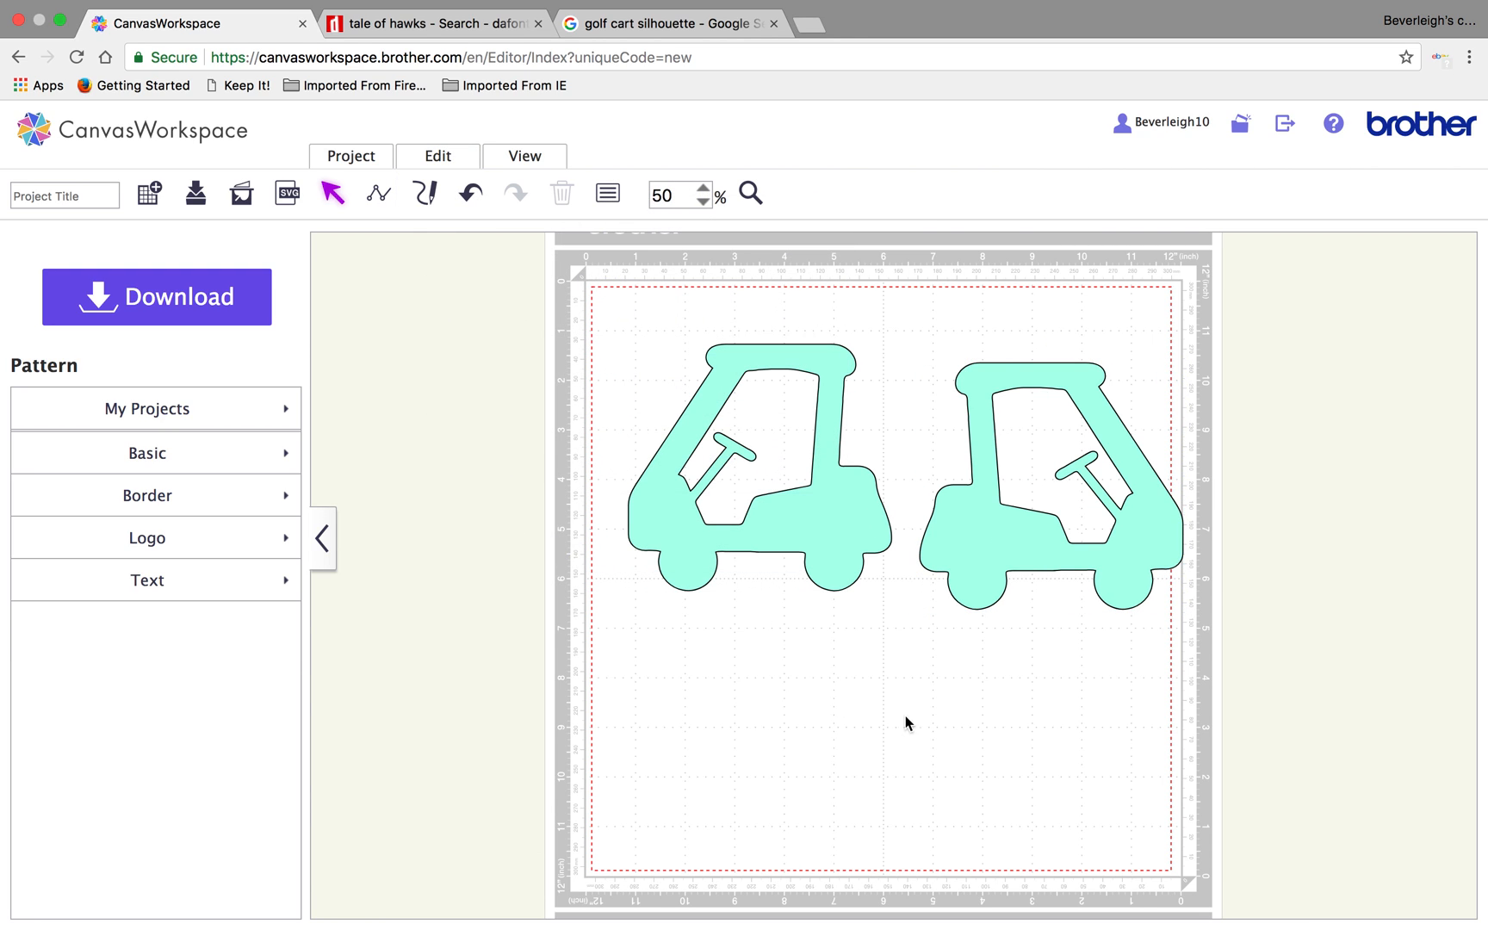
# Move the original golf cart further down the mat and the mirrored one up into the mat's upper right area.
pyautogui.moveTo(1016, 539); pyautogui.dragTo(1021, 533)
pyautogui.moveTo(853, 487); pyautogui.dragTo(866, 598)
pyautogui.click(1088, 646)
pyautogui.moveTo(1042, 515); pyautogui.dragTo(1021, 475)
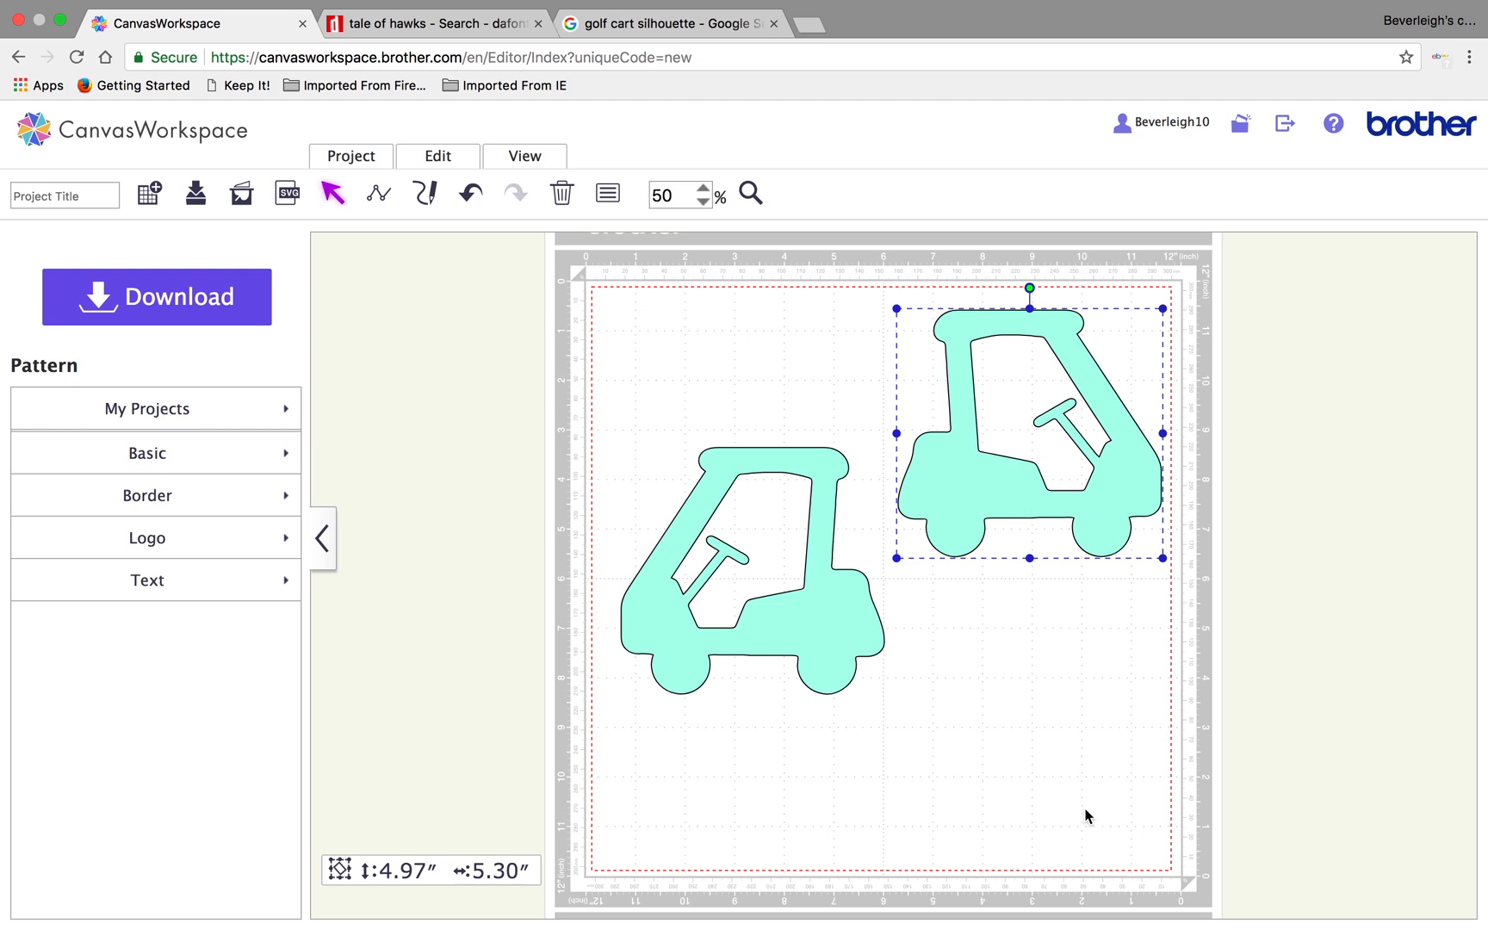
# Select both golf carts and align their top edges.
pyautogui.moveTo(575, 277); pyautogui.dragTo(1015, 600)
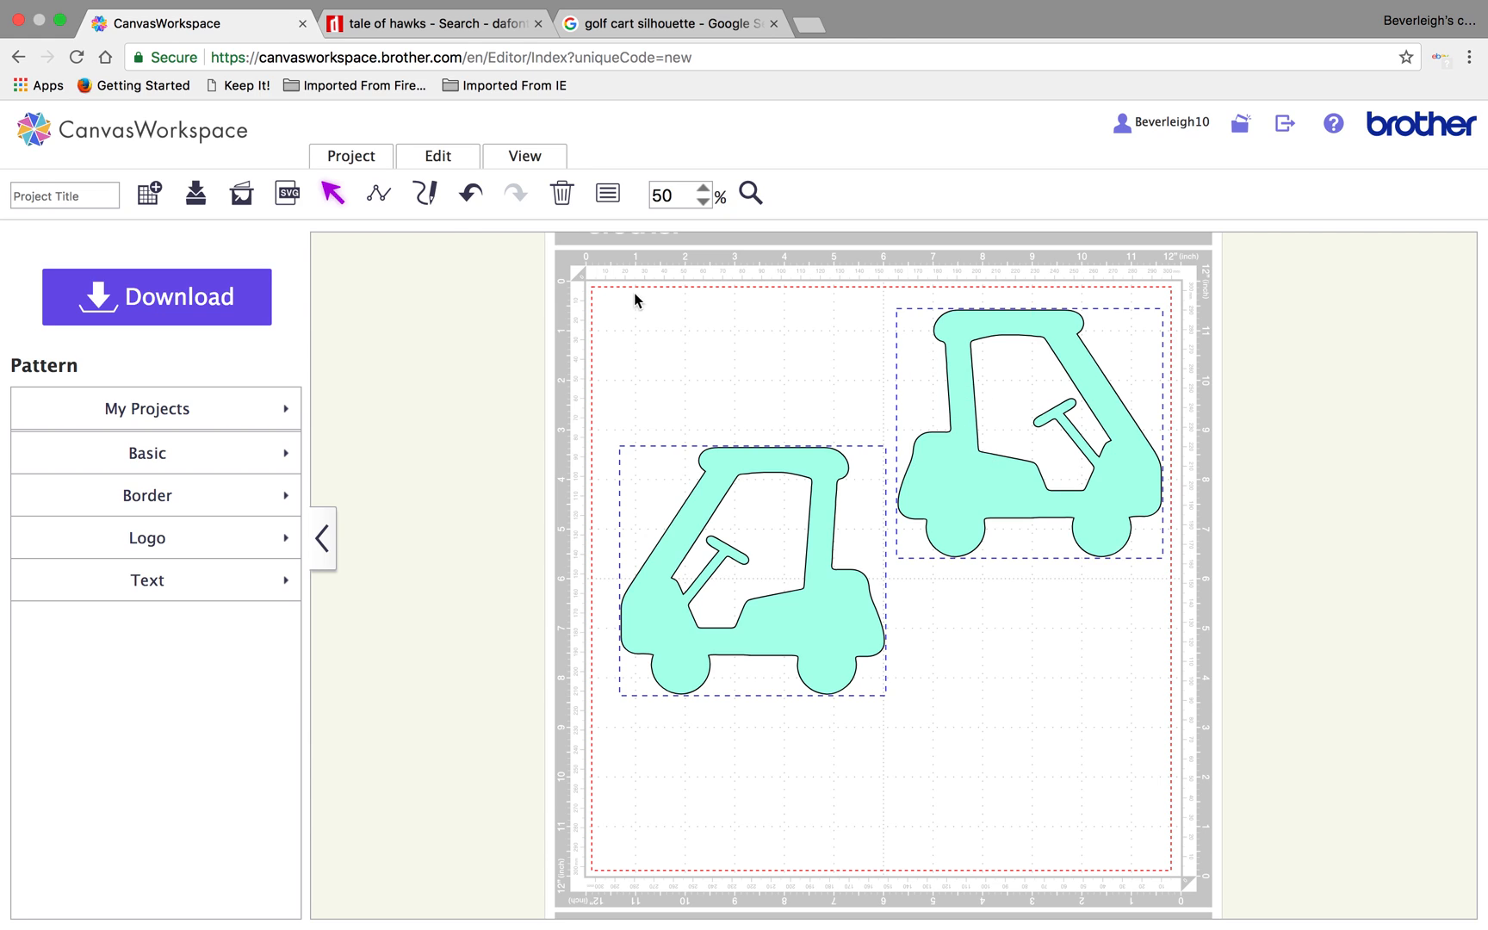
pyautogui.click(448, 163)
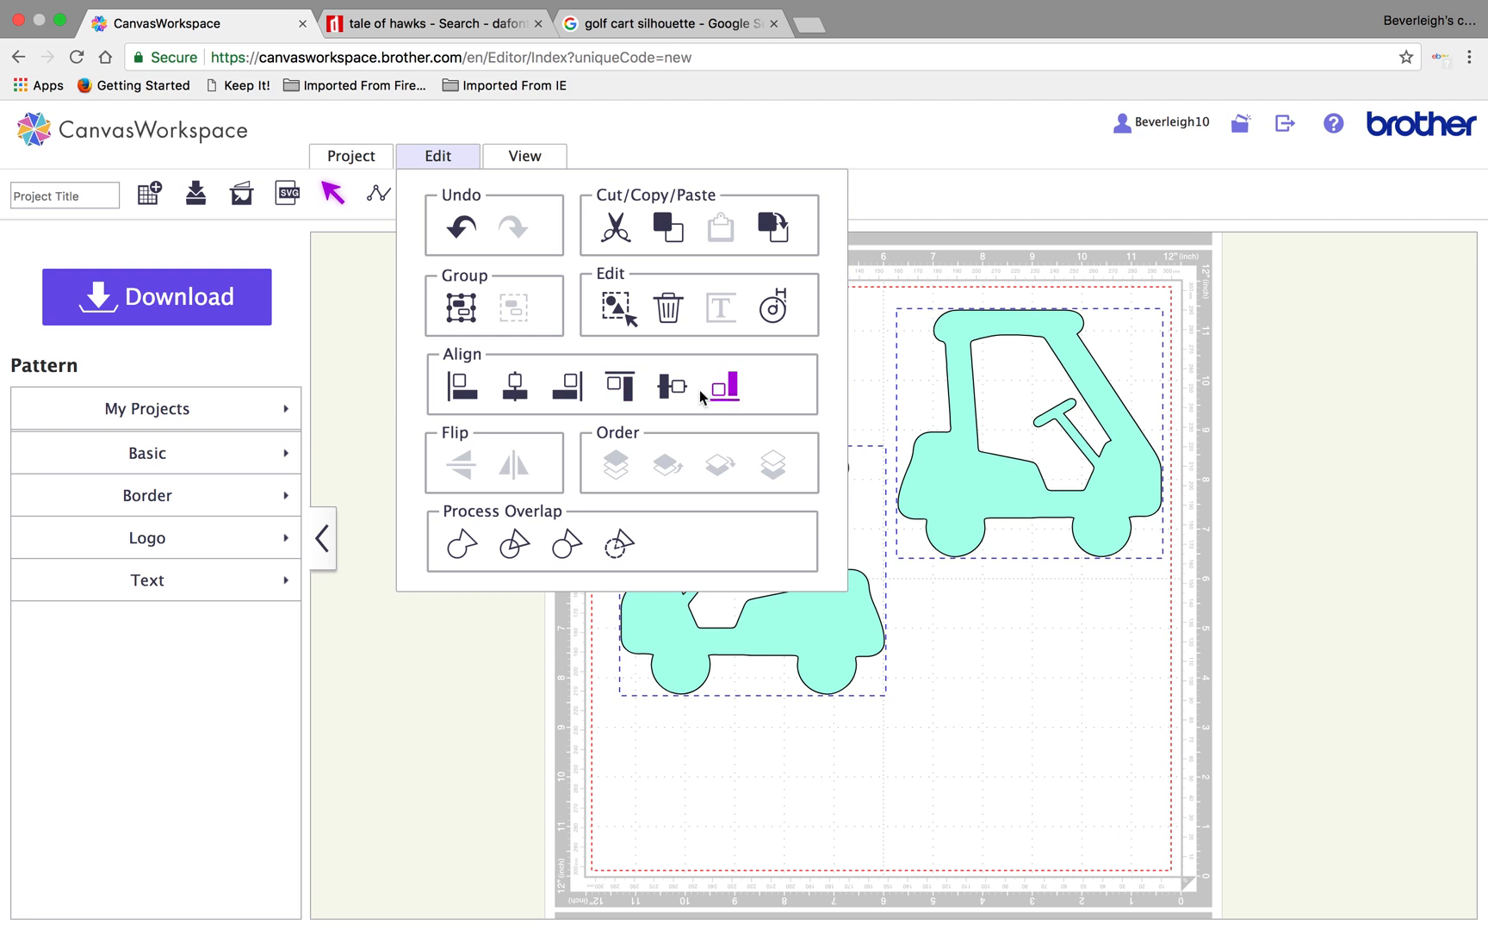
pyautogui.click(620, 388)
pyautogui.click(795, 628)
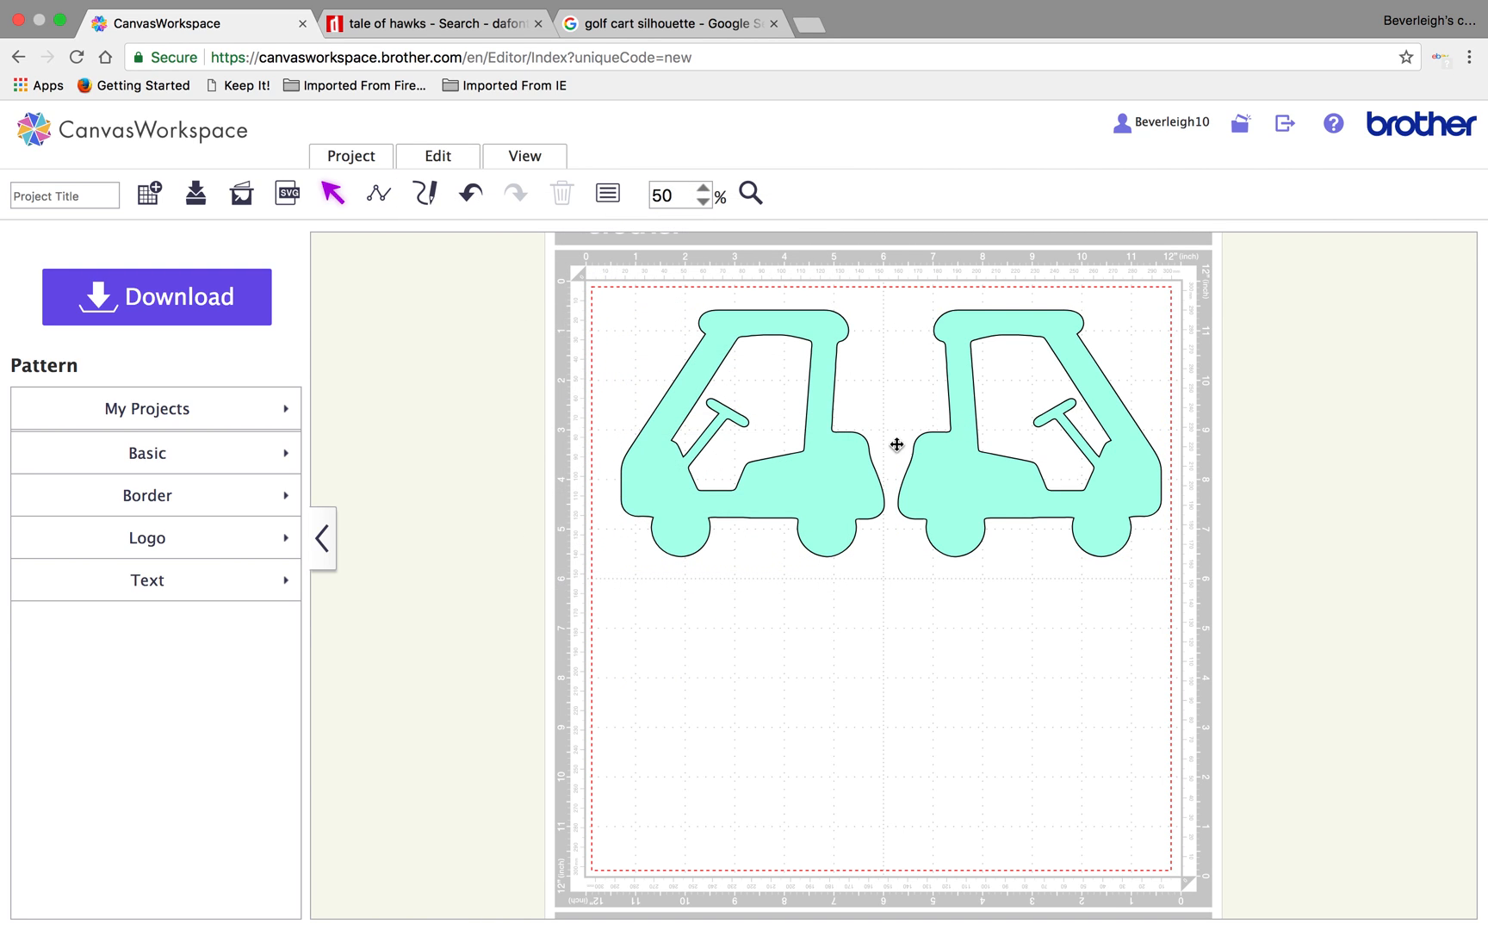
# Make a spare copy of the mirrored golf cart and park it off the mat beyond its right edge.
pyautogui.click(951, 477)
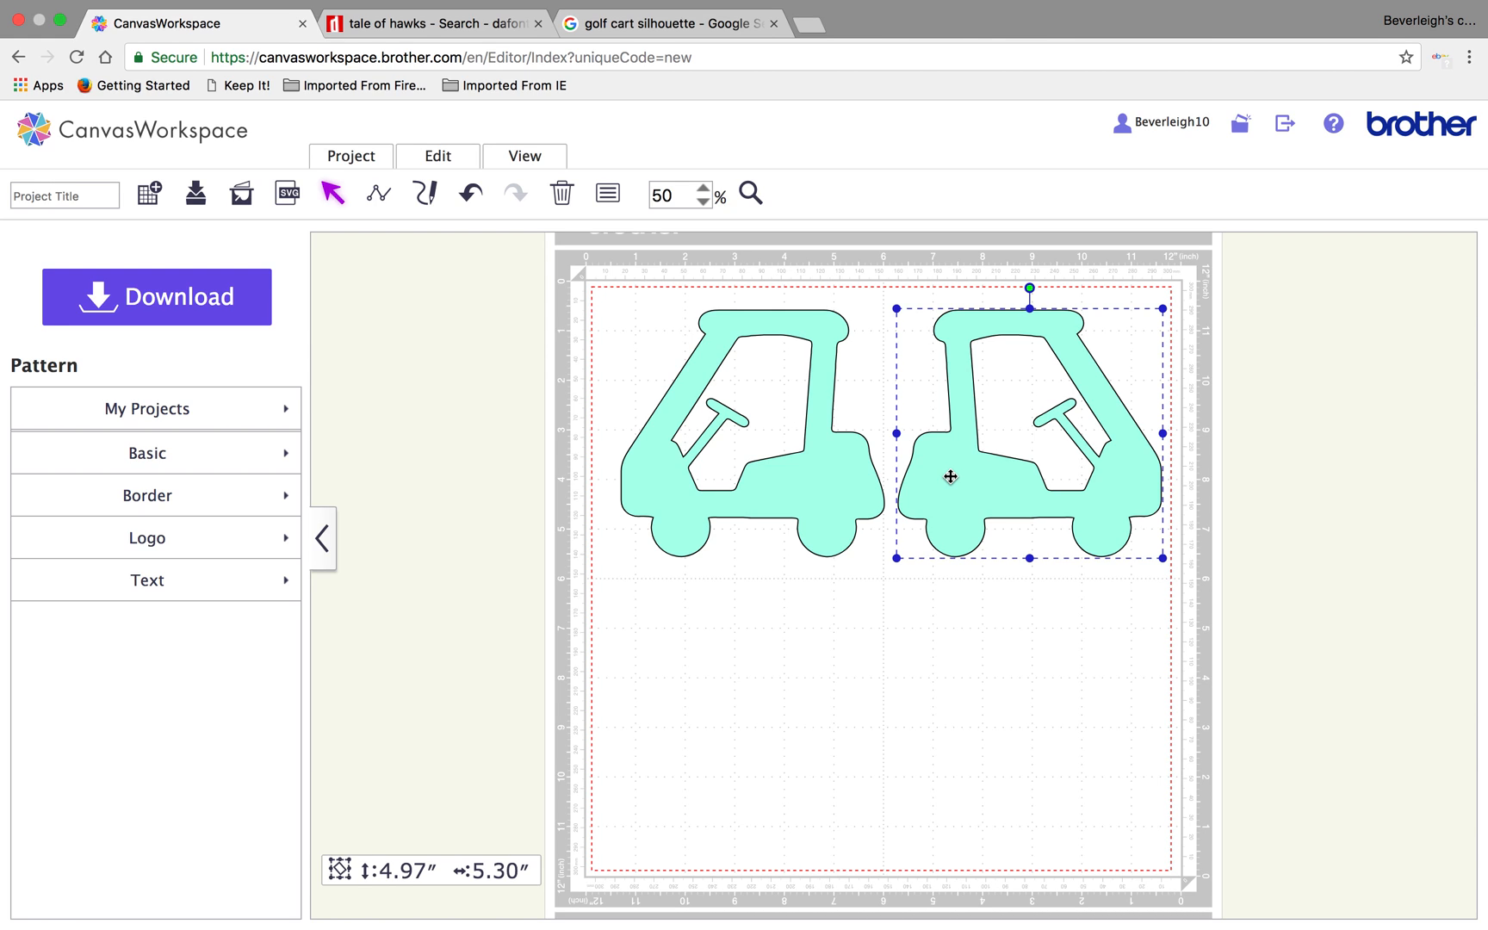
pyautogui.click(846, 473)
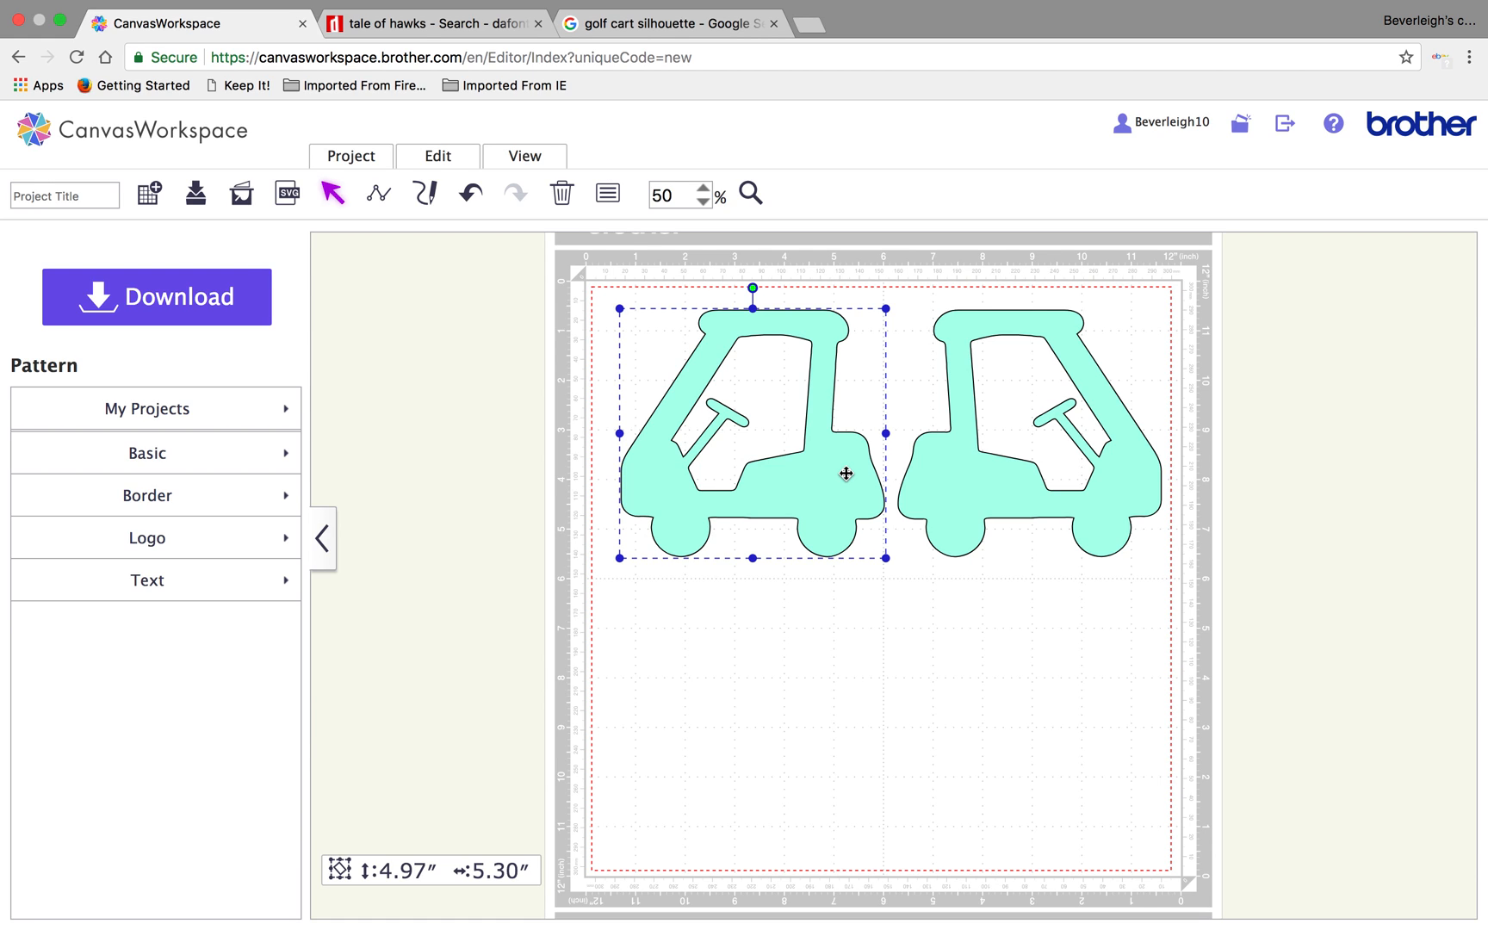
pyautogui.click(998, 501)
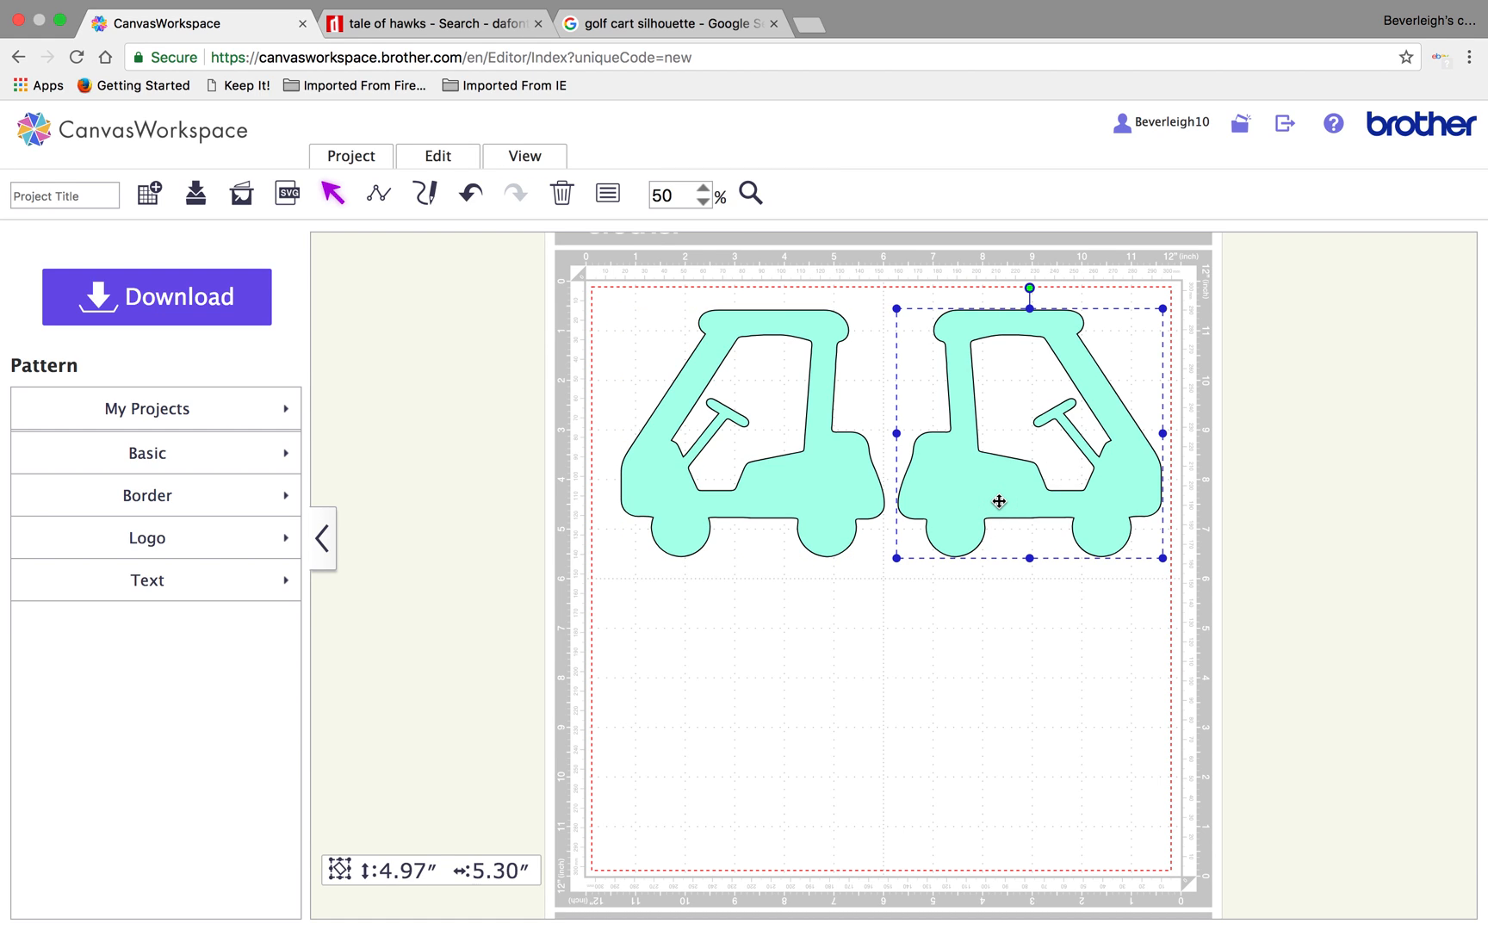
pyautogui.press('super+c')
pyautogui.press('super+v')
pyautogui.moveTo(999, 501); pyautogui.dragTo(1333, 429)
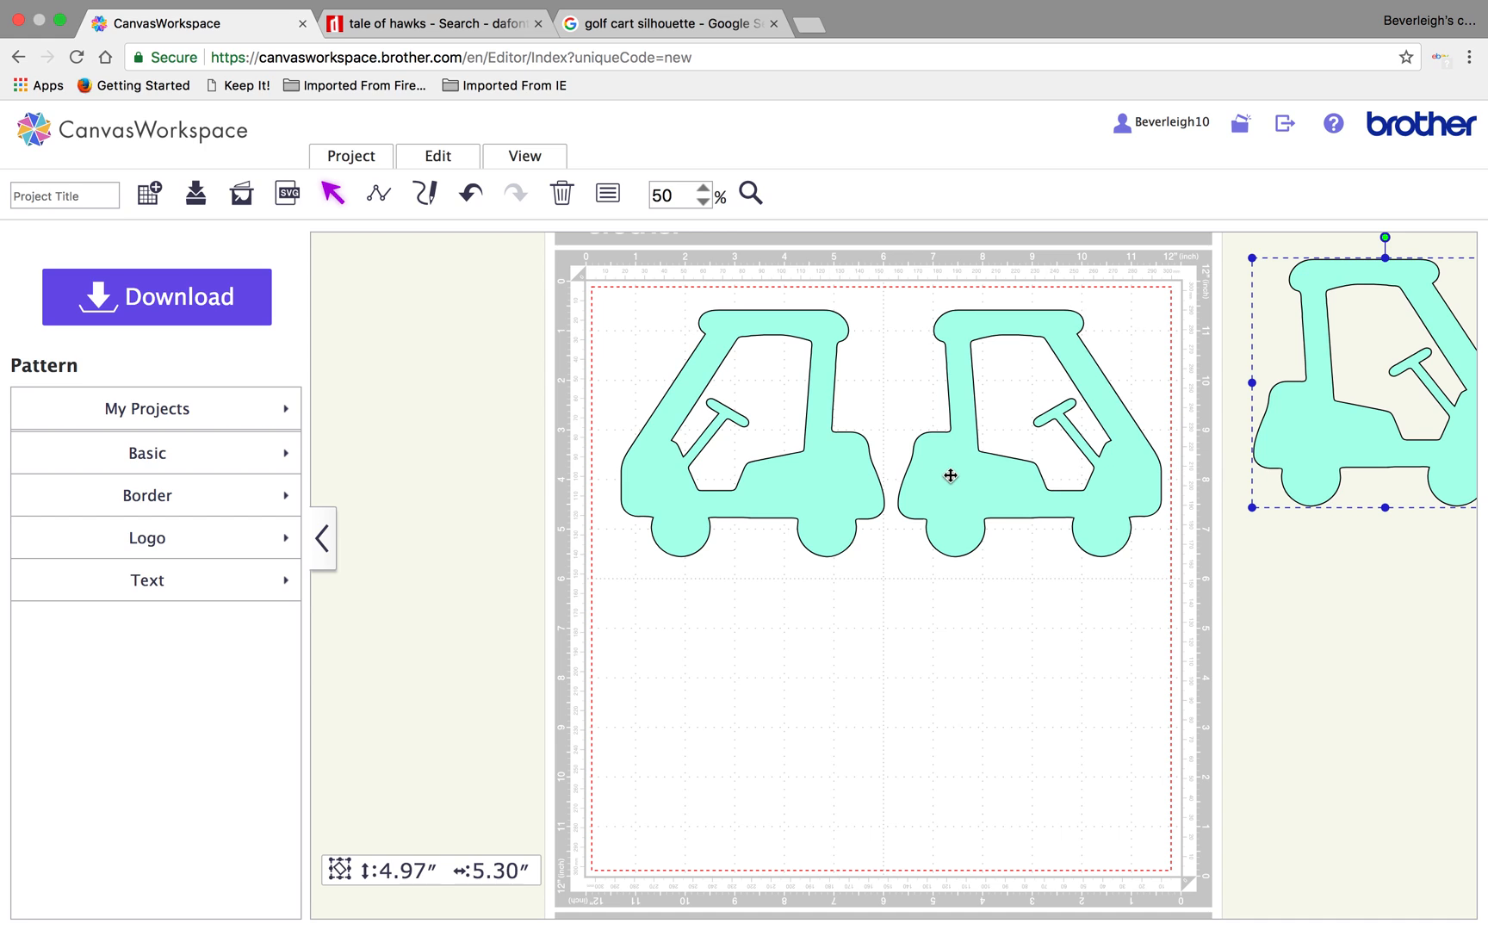
pyautogui.click(987, 459)
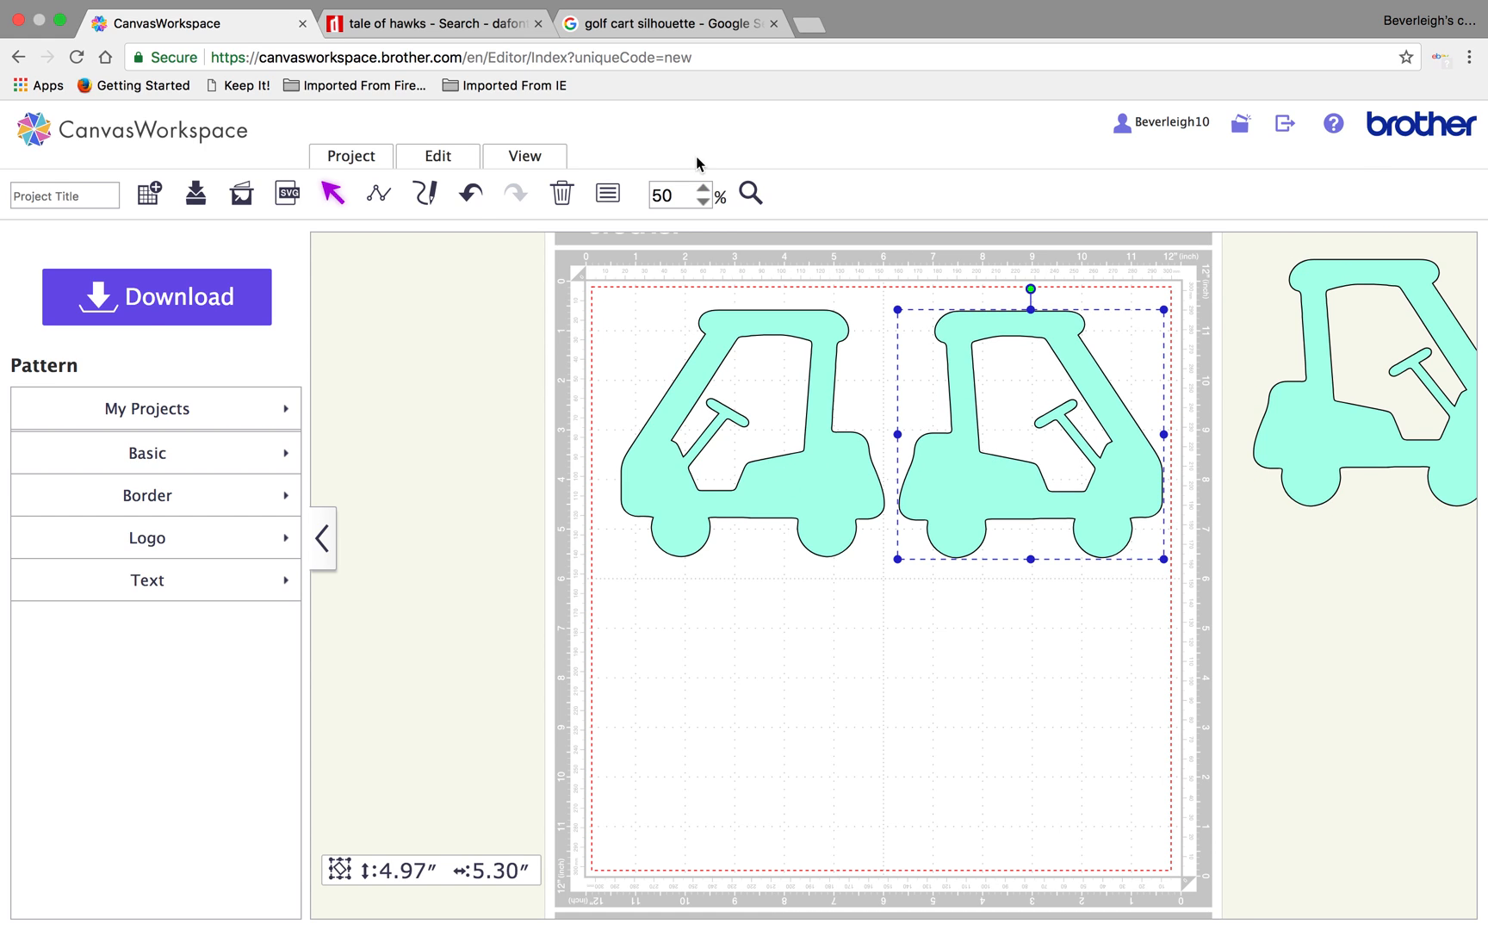
pyautogui.click(469, 193)
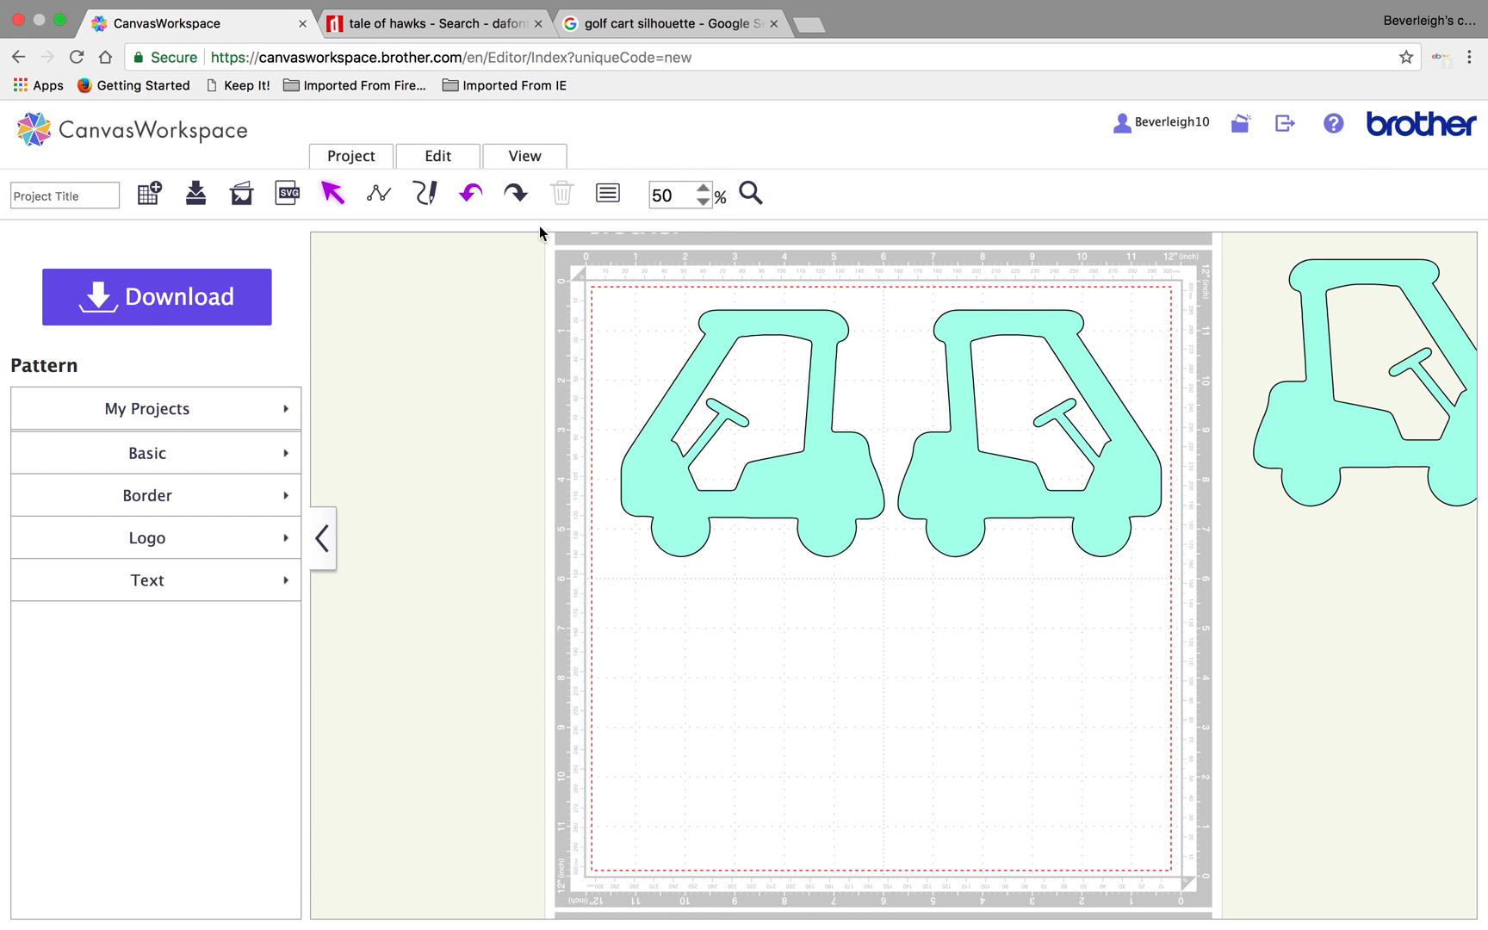
# Nudge the original golf cart horizontally to the right until its rear overlaps the rear of the mirrored cart.
pyautogui.click(817, 479)
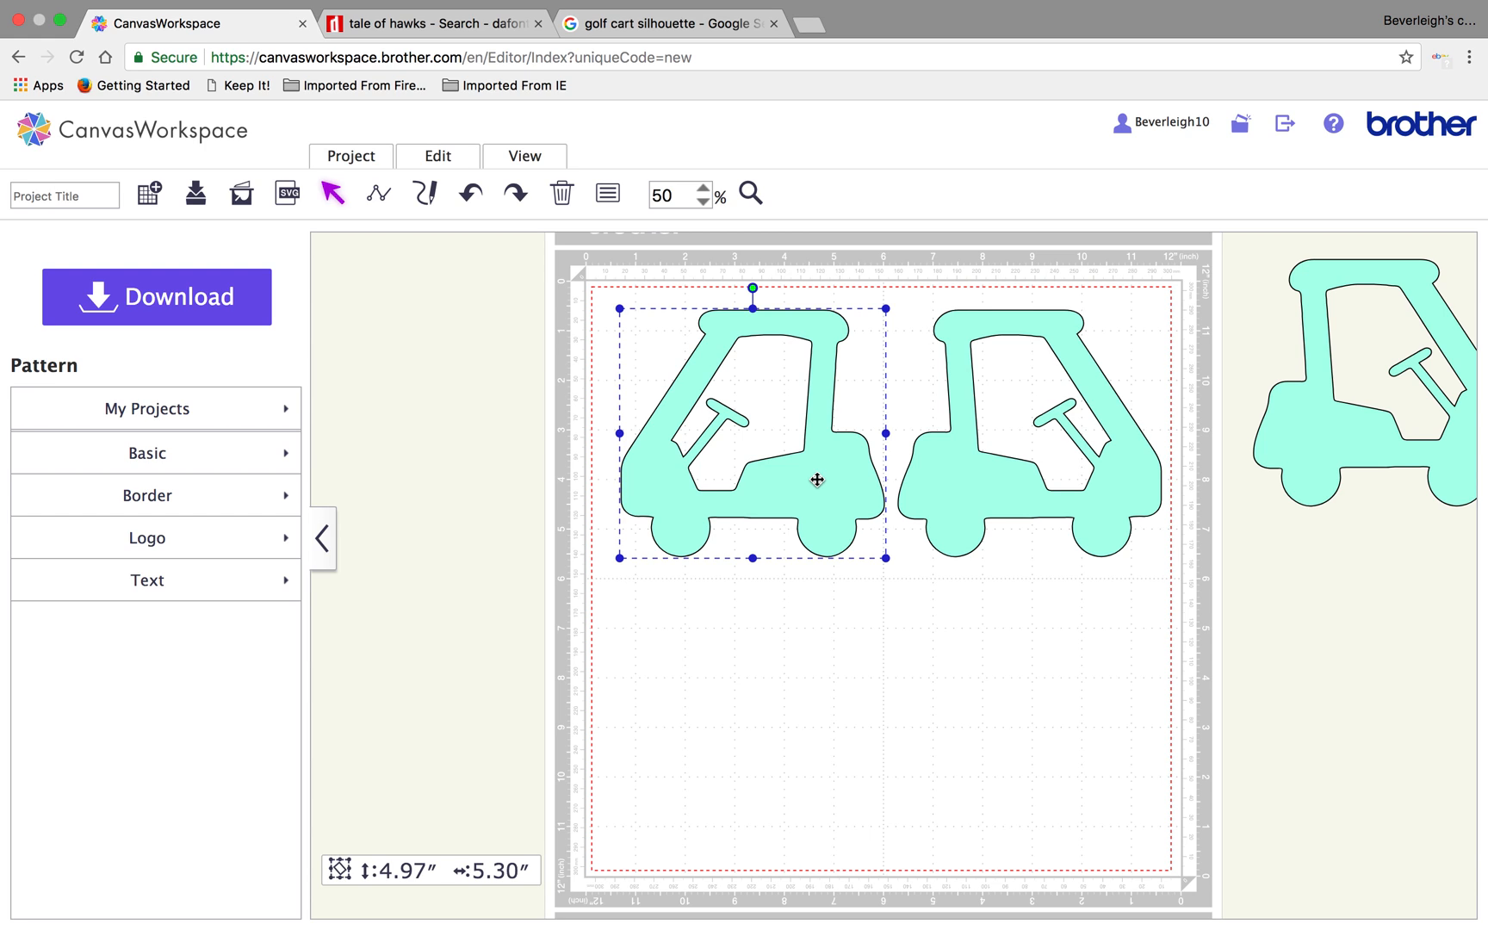
pyautogui.press('Right')
pyautogui.press('Right')
pyautogui.press('Right')
pyautogui.press('Right')
pyautogui.press('Right')
pyautogui.press('Right')
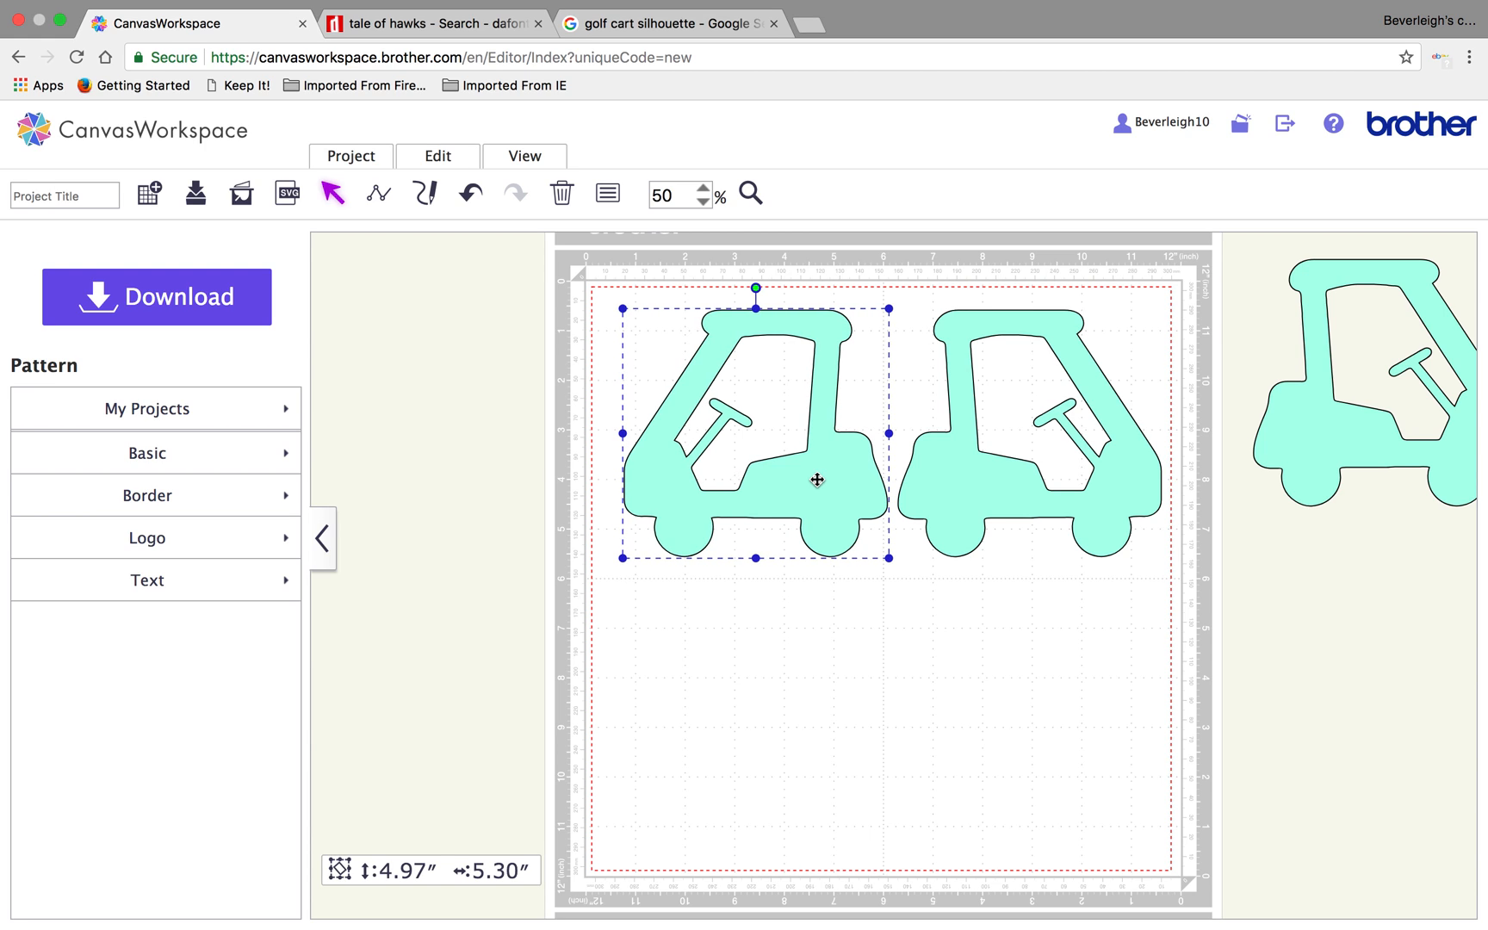
pyautogui.press('Right')
pyautogui.press('Right')
pyautogui.press('Right')
pyautogui.press('Right')
pyautogui.press('Right')
pyautogui.press('Right')
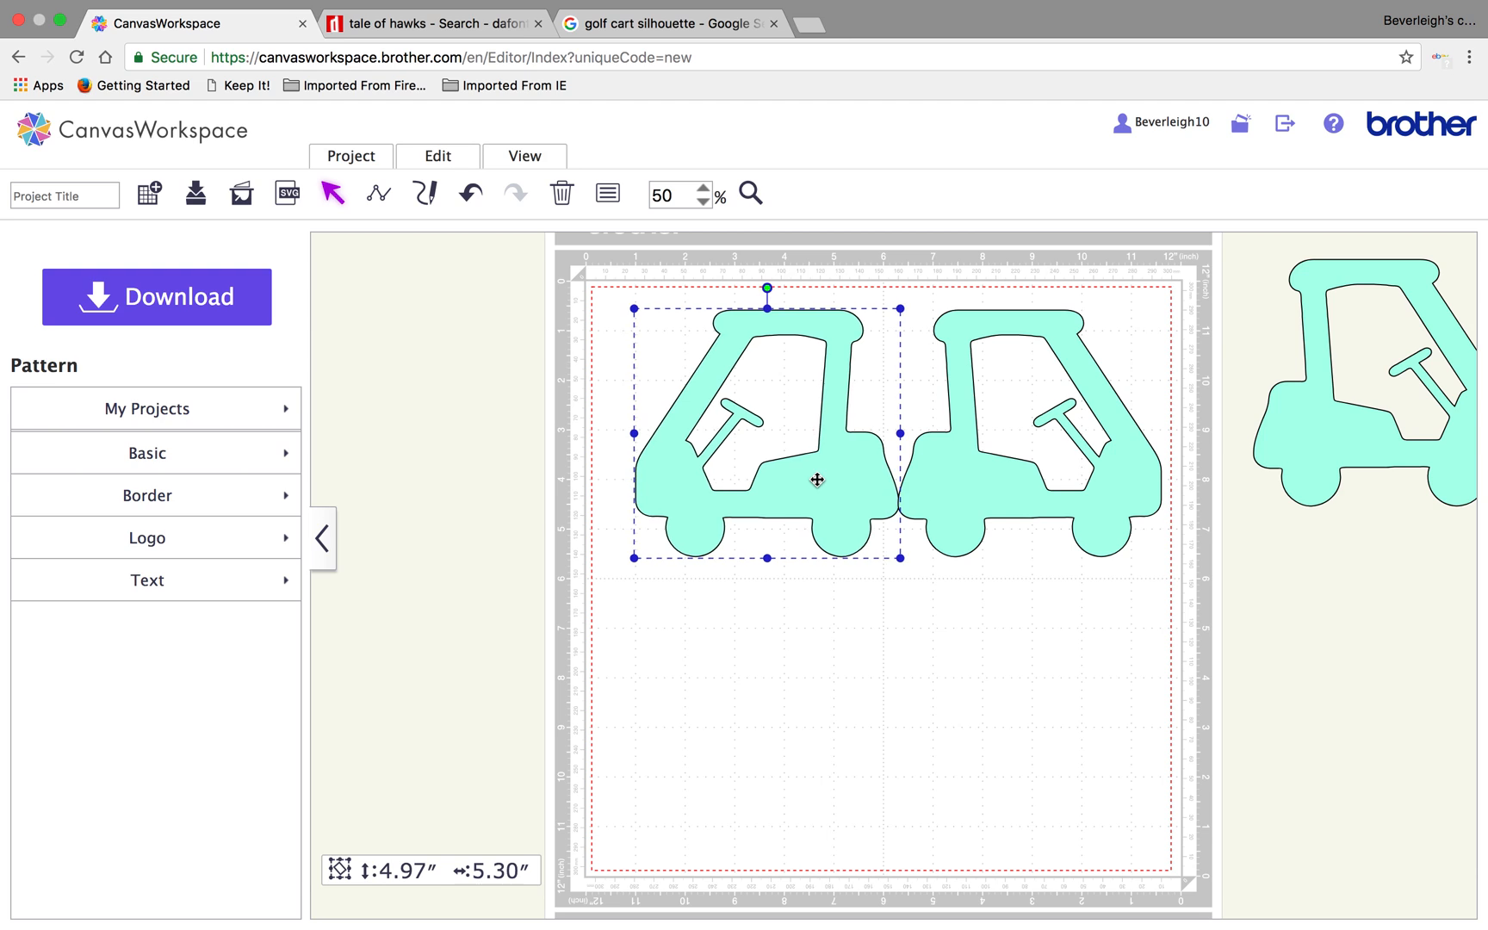
pyautogui.press('Right')
pyautogui.press('Right')
pyautogui.press('Right')
pyautogui.press('Right')
pyautogui.press('Right')
pyautogui.press('Right')
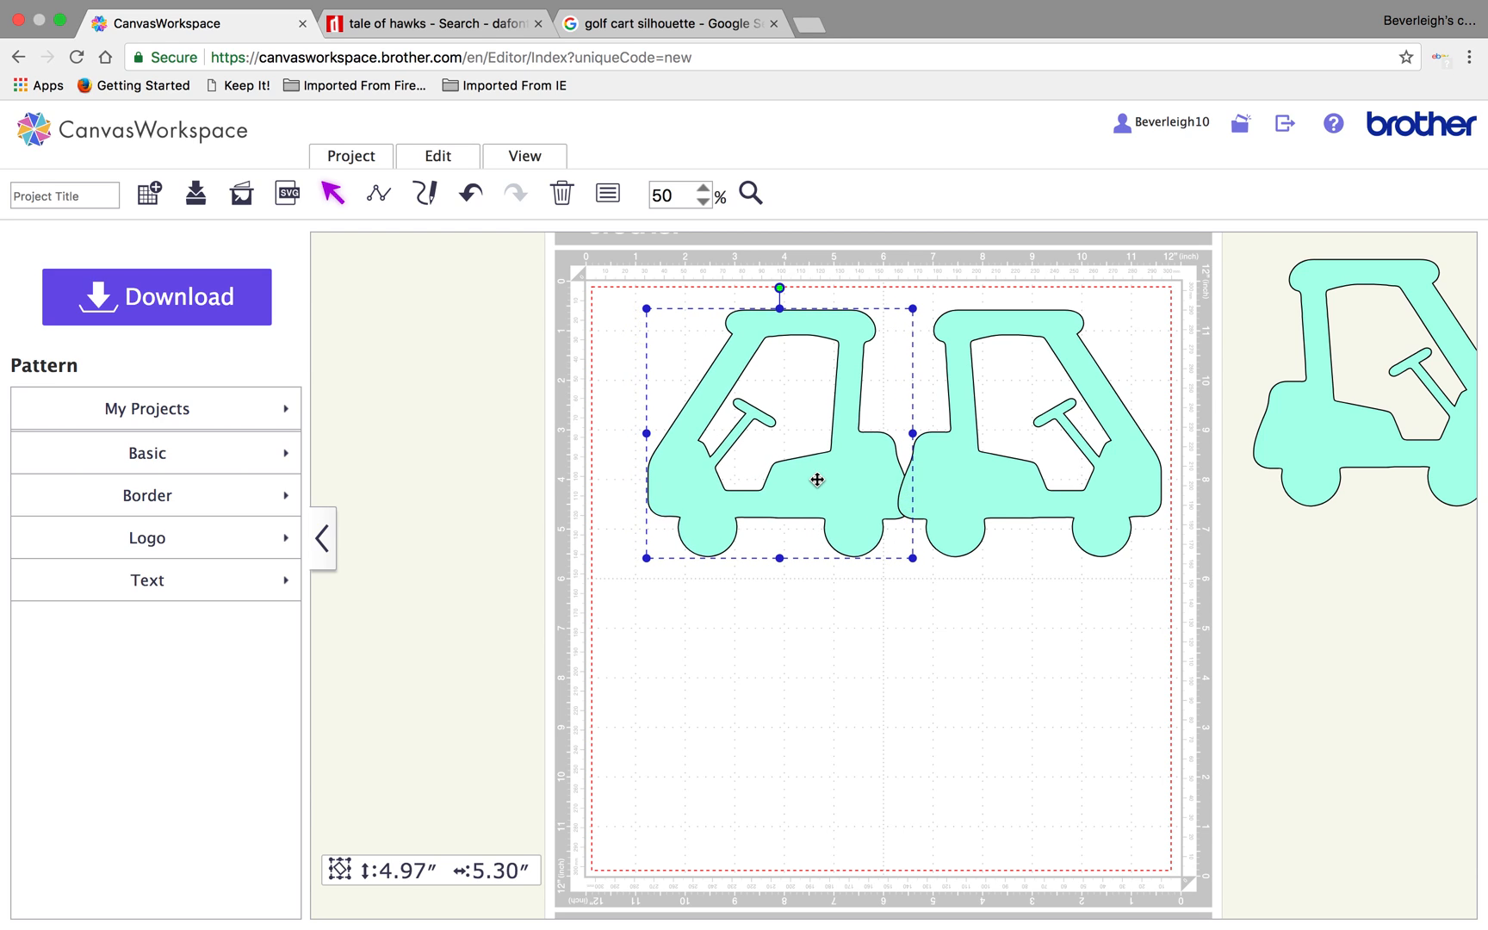
pyautogui.press('Right')
pyautogui.press('Right')
pyautogui.press('Right')
pyautogui.press('Right')
pyautogui.press('Right')
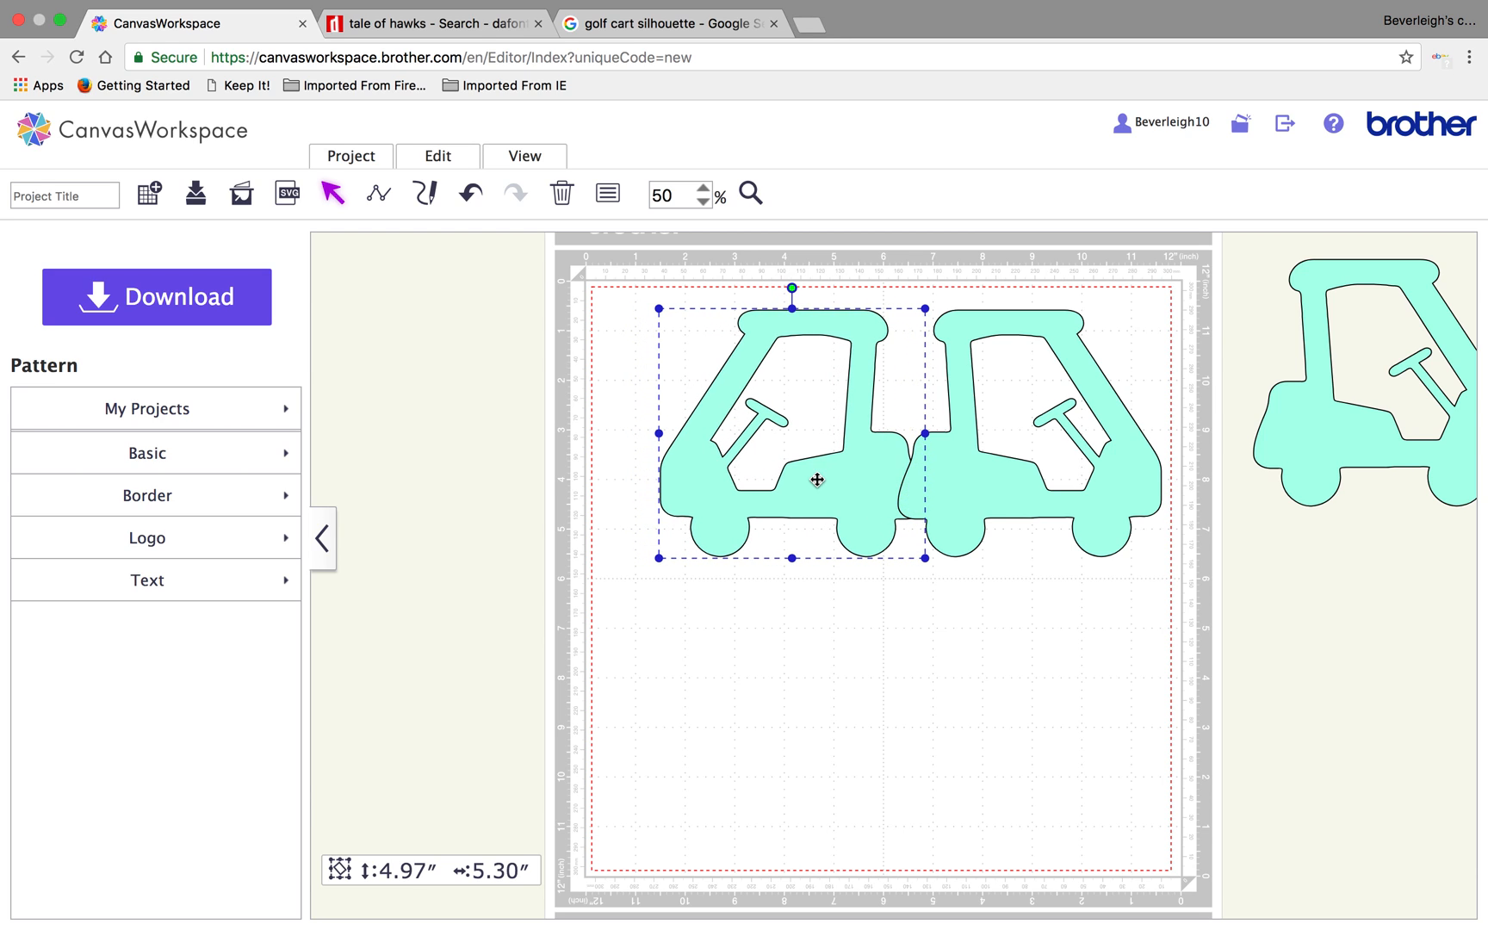
# Merge the two overlapping golf carts into a single outline and move the merged shape slightly left and down on the mat.
pyautogui.moveTo(652, 276); pyautogui.dragTo(1137, 583)
pyautogui.moveTo(1137, 583); pyautogui.dragTo(1169, 583)
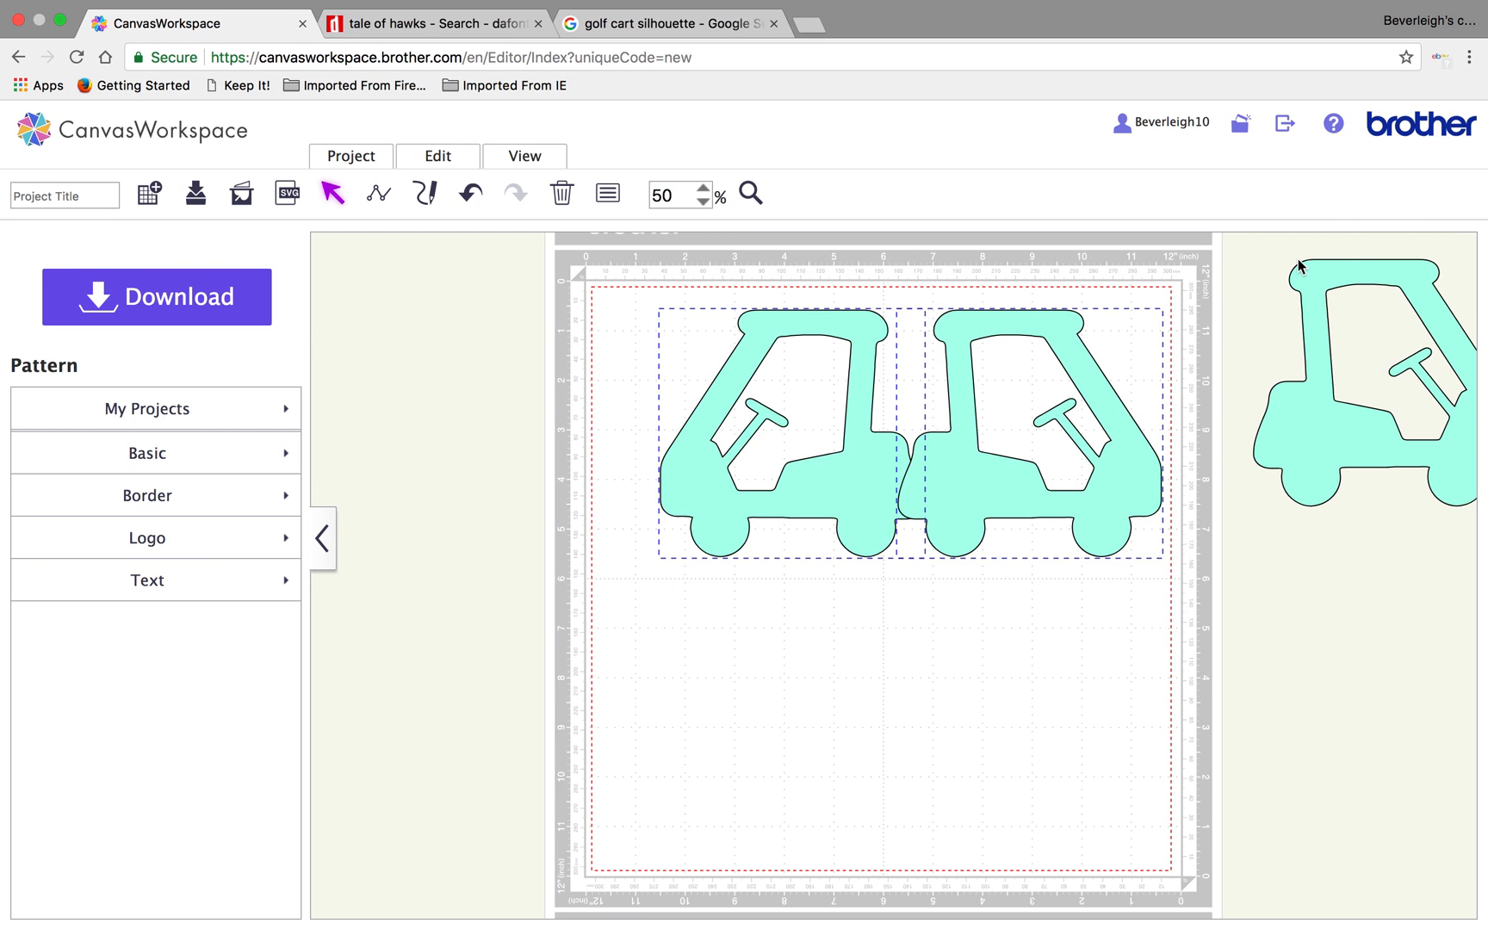
pyautogui.click(438, 155)
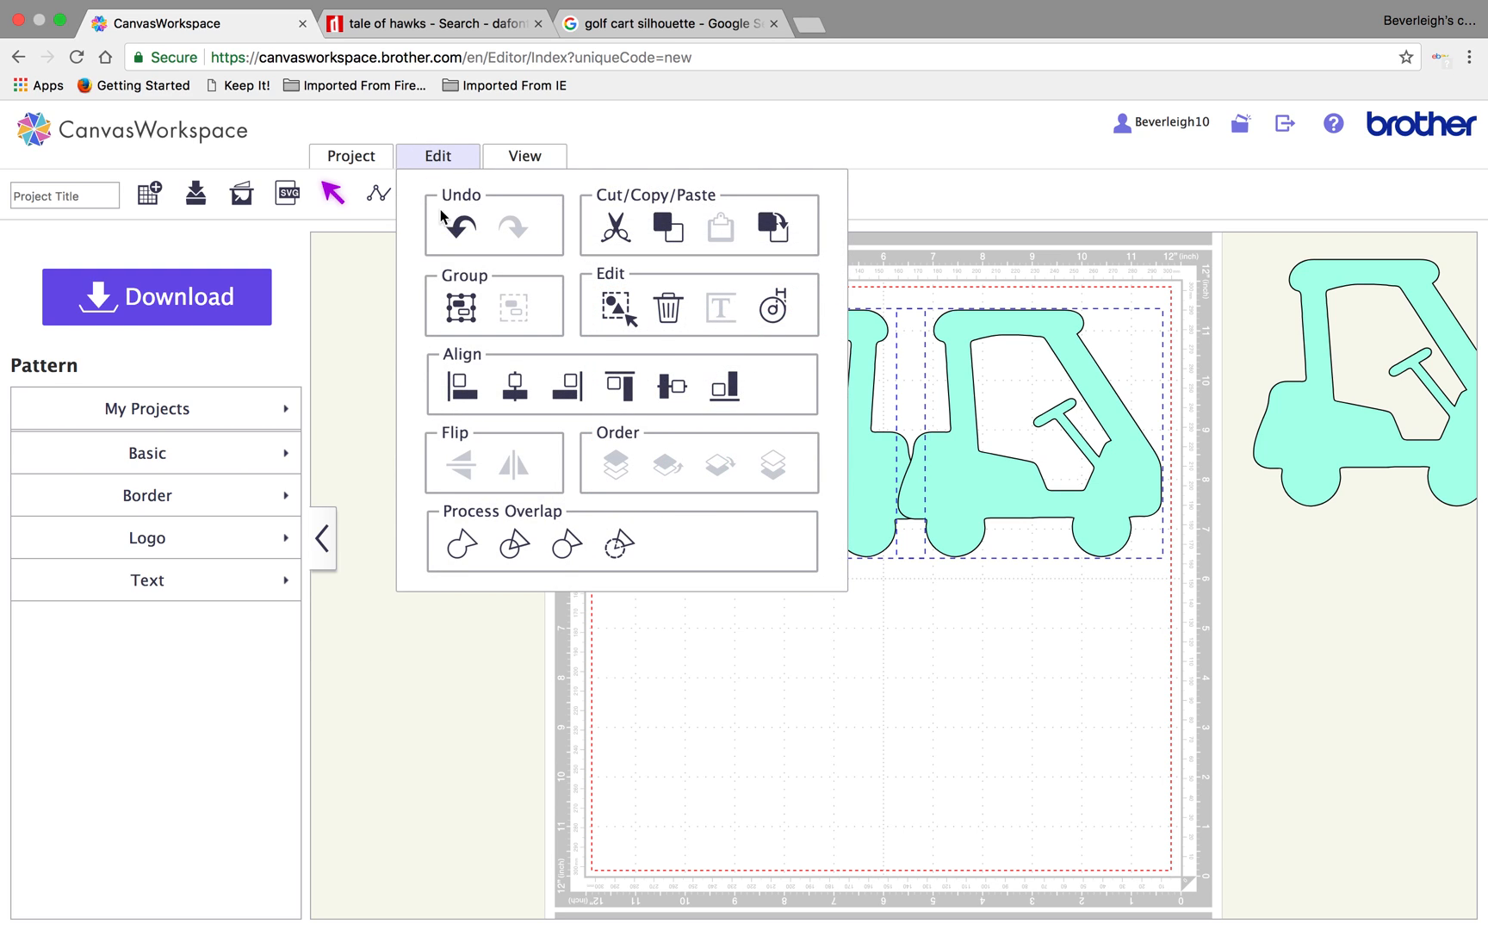
pyautogui.click(460, 545)
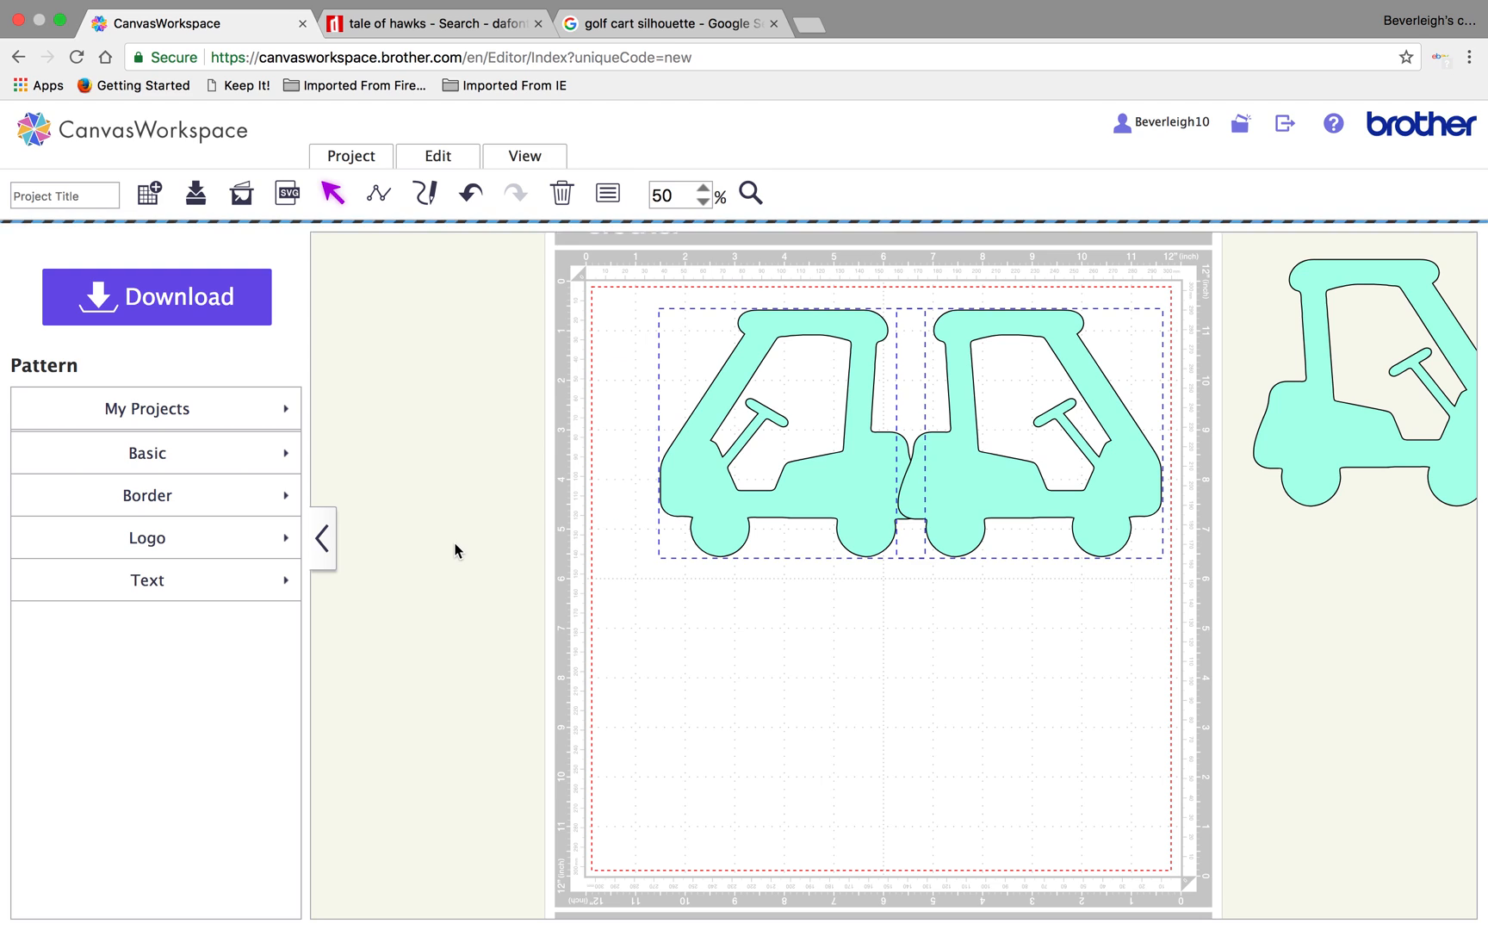
pyautogui.moveTo(897, 492); pyautogui.dragTo(863, 506)
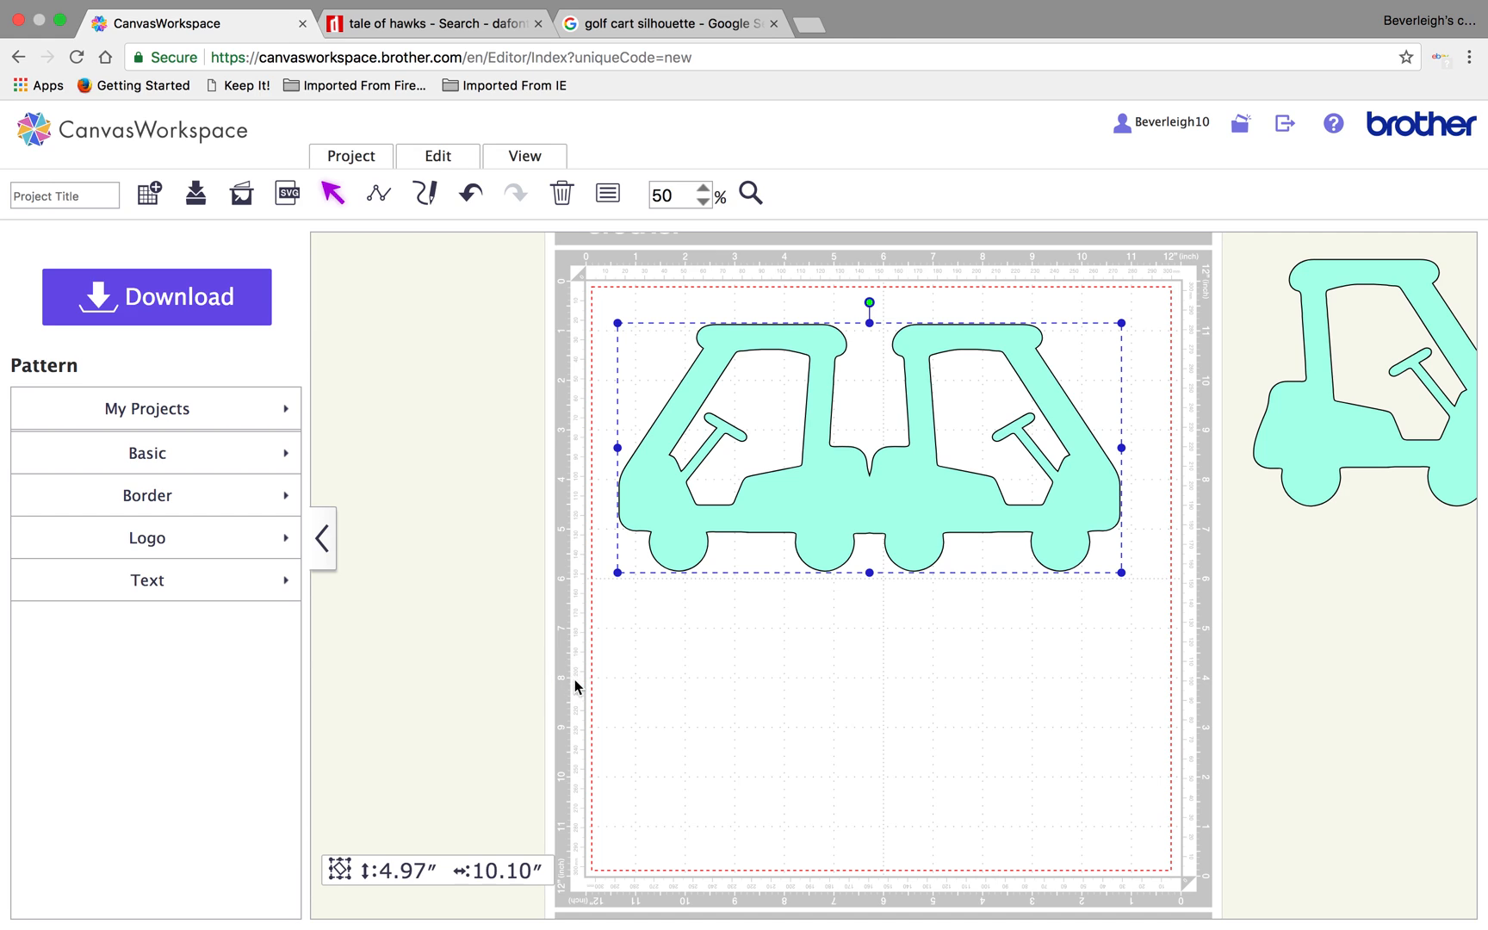
# Draw a straight vertical line about 3.15 inches long through the join between the two carts, using the Path tool.
pyautogui.click(379, 196)
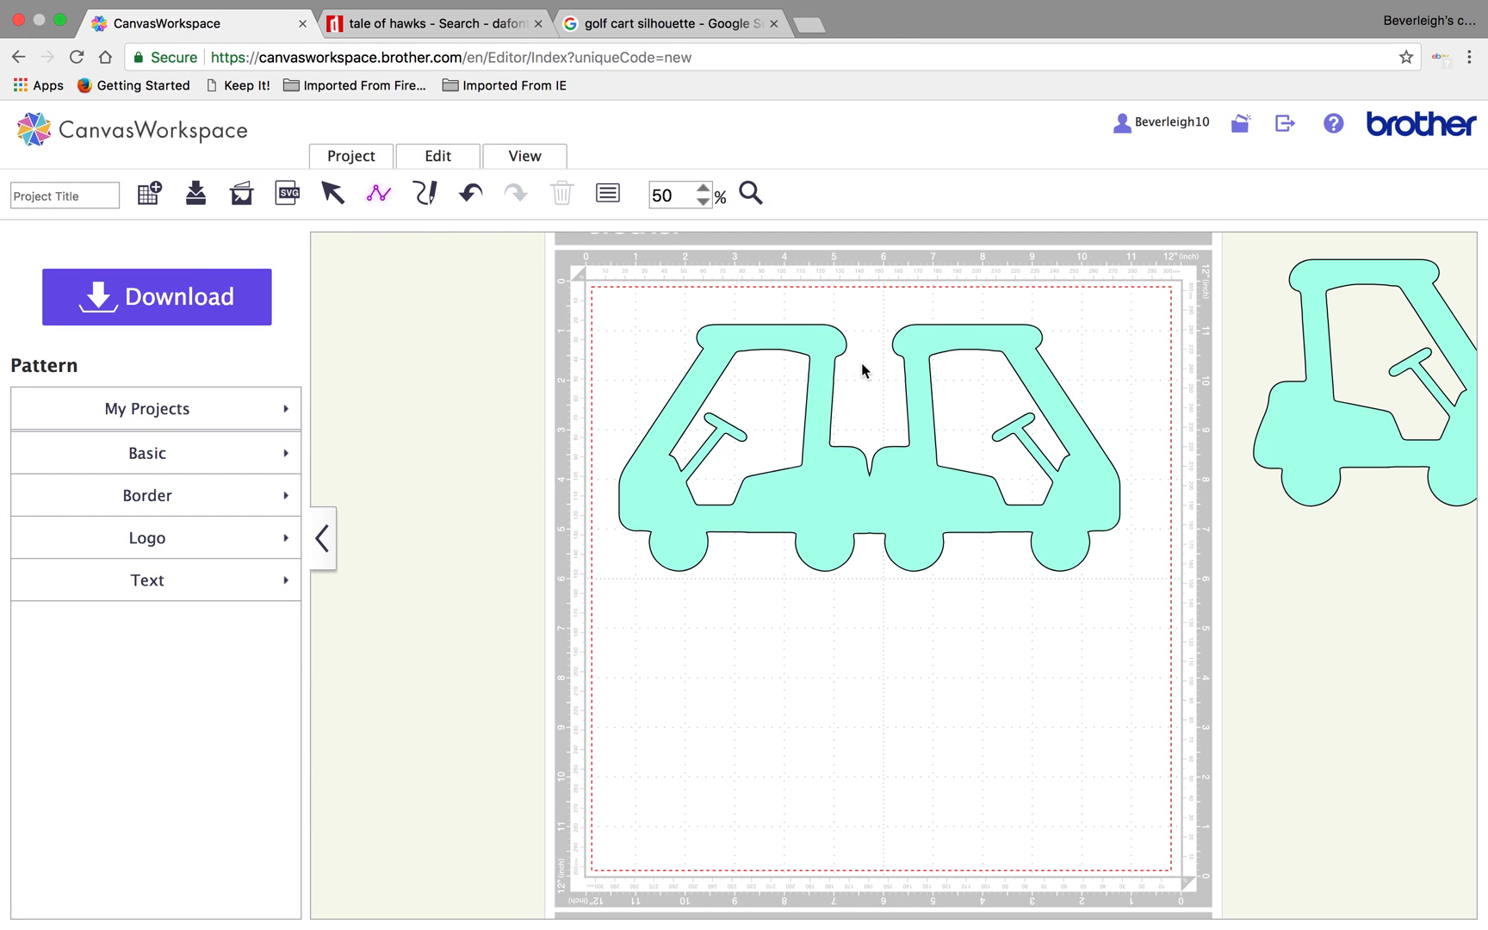
pyautogui.click(869, 412)
pyautogui.doubleClick(867, 567)
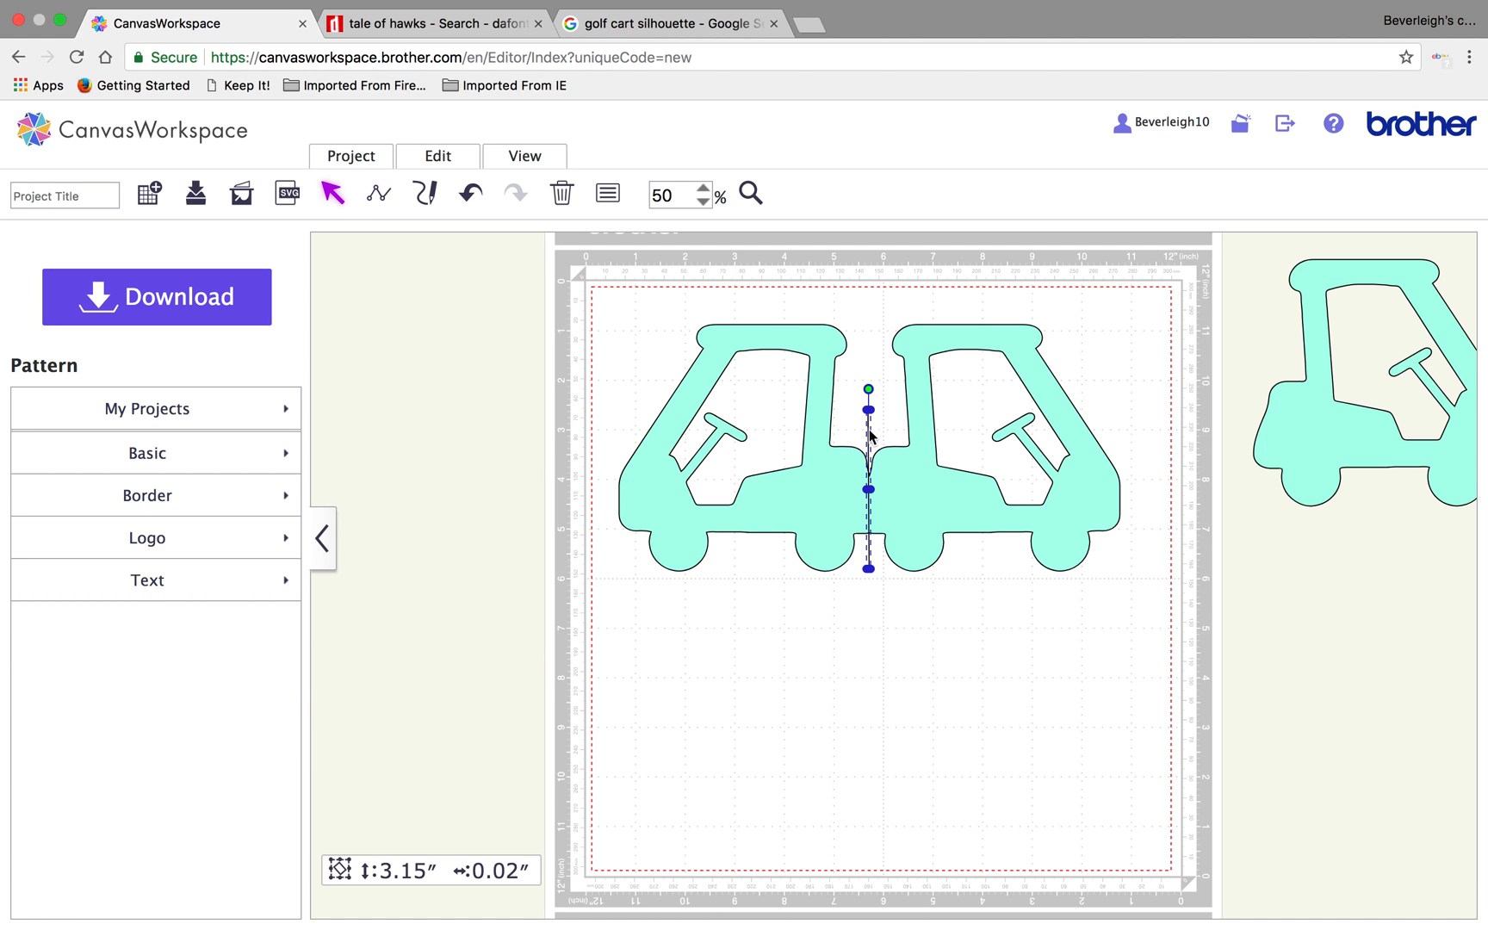
pyautogui.click(866, 324)
pyautogui.click(857, 412)
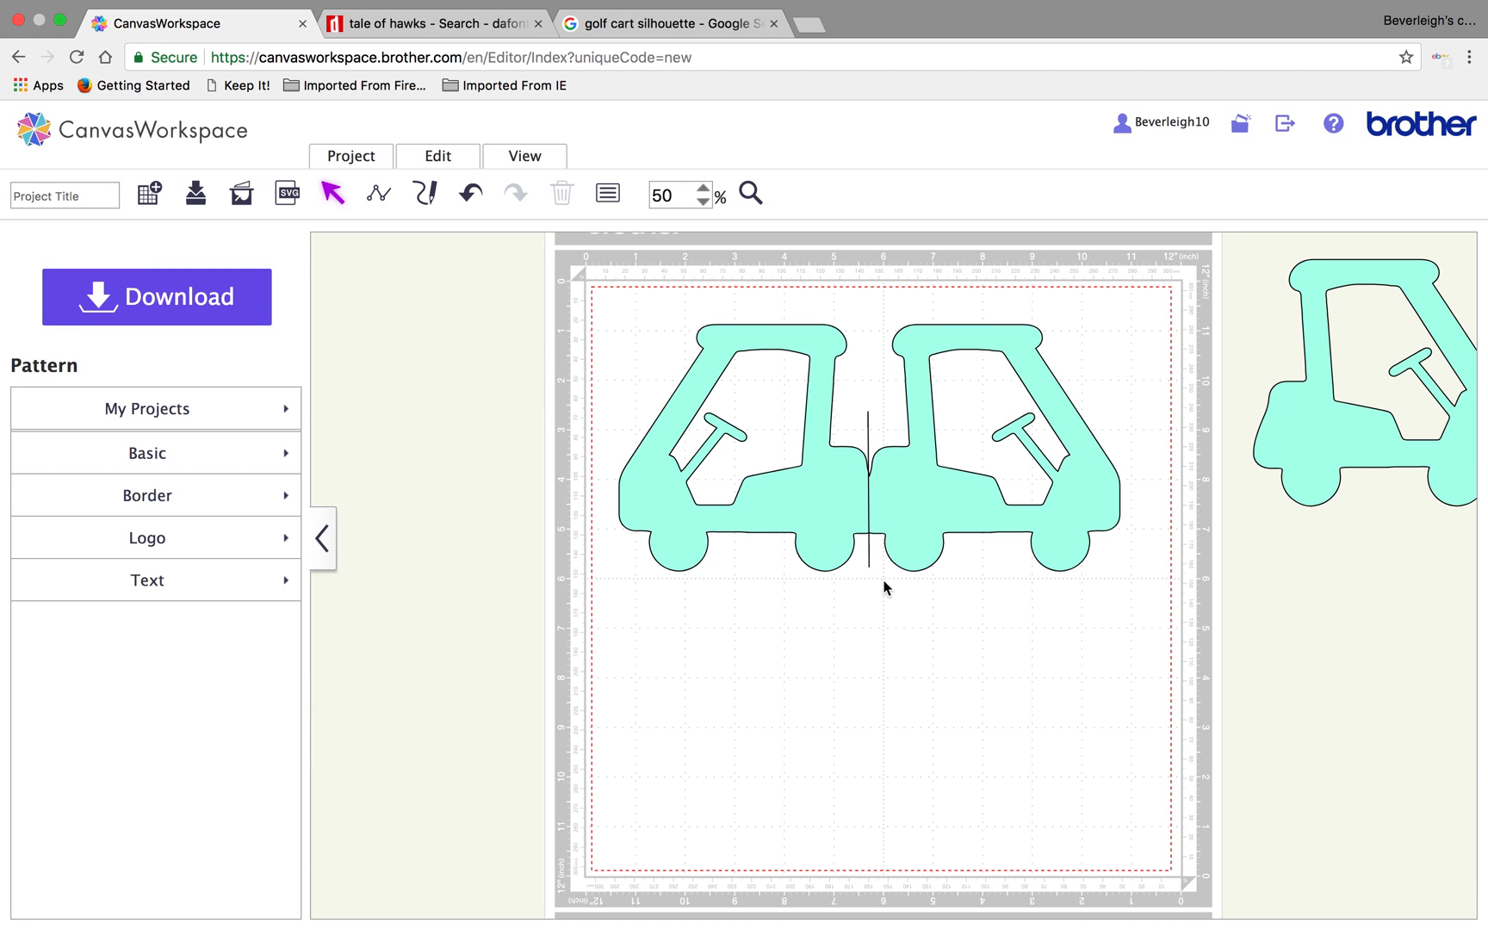
# Nudge the vertical line slightly to the right to centre it on the notch between the carts.
pyautogui.click(867, 413)
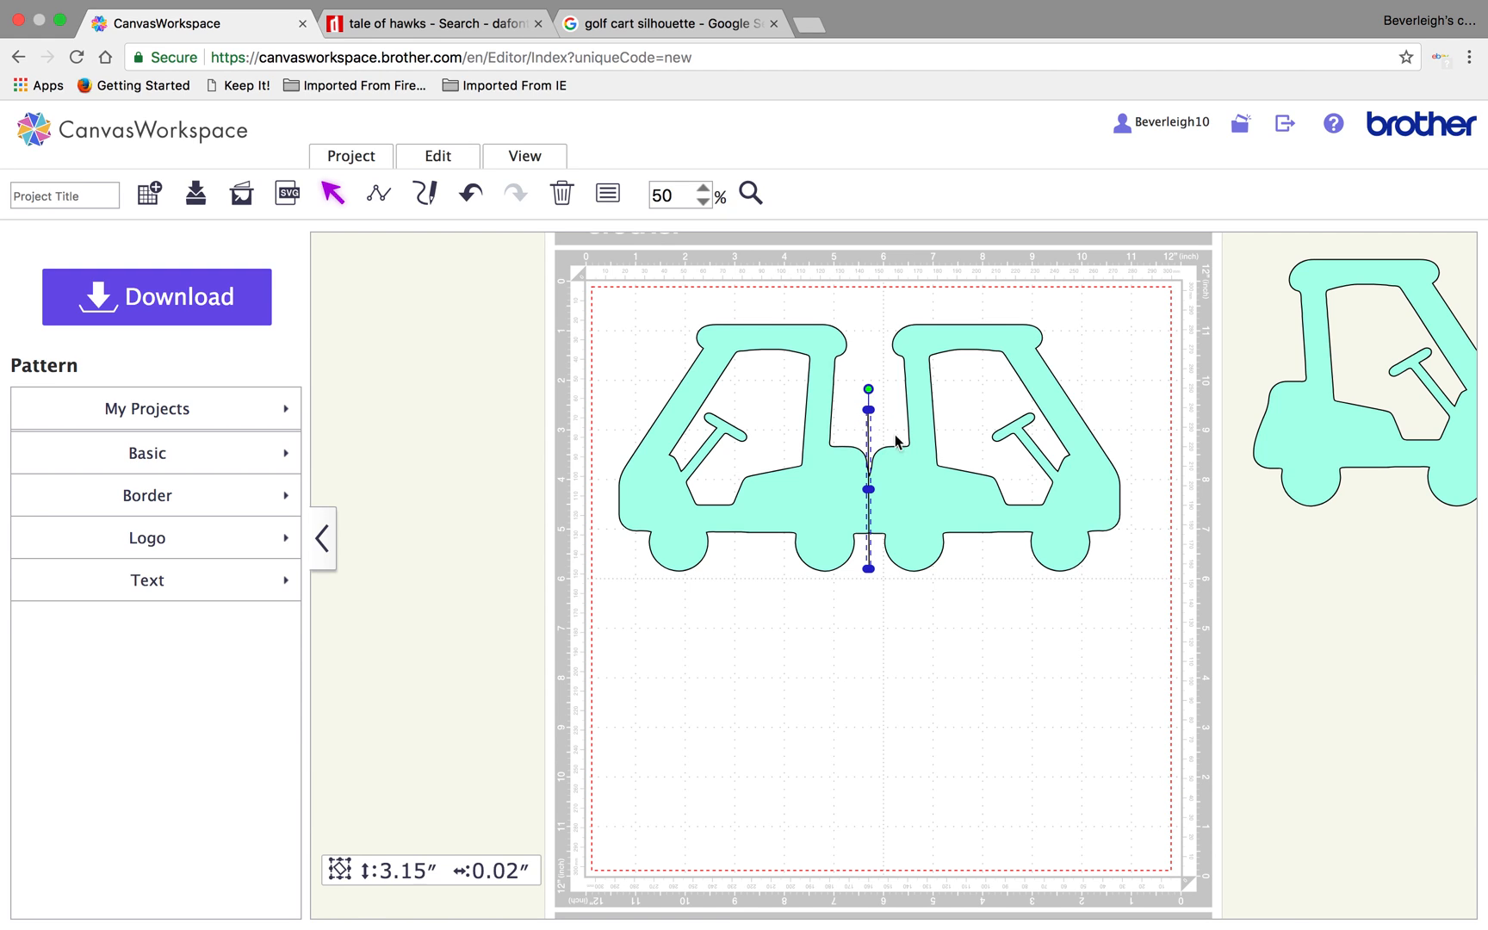
pyautogui.press('Right')
pyautogui.press('Right')
pyautogui.press('Right')
pyautogui.press('Left')
pyautogui.click(979, 695)
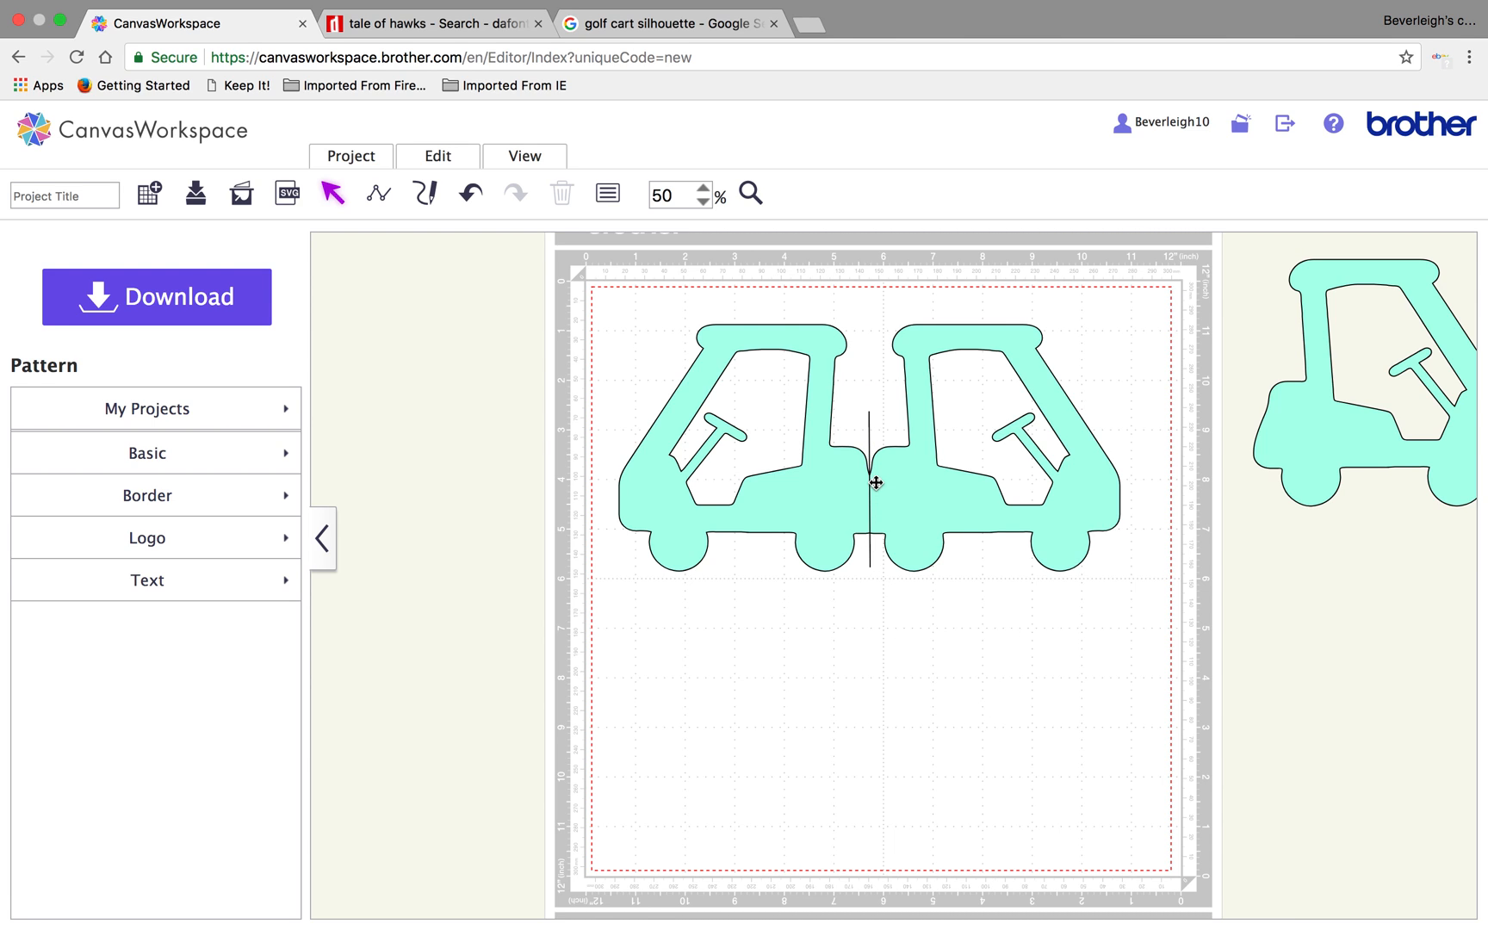
# Show the vertical line's properties, give it the short, widely spaced dash pattern, and close the properties.
pyautogui.click(523, 154)
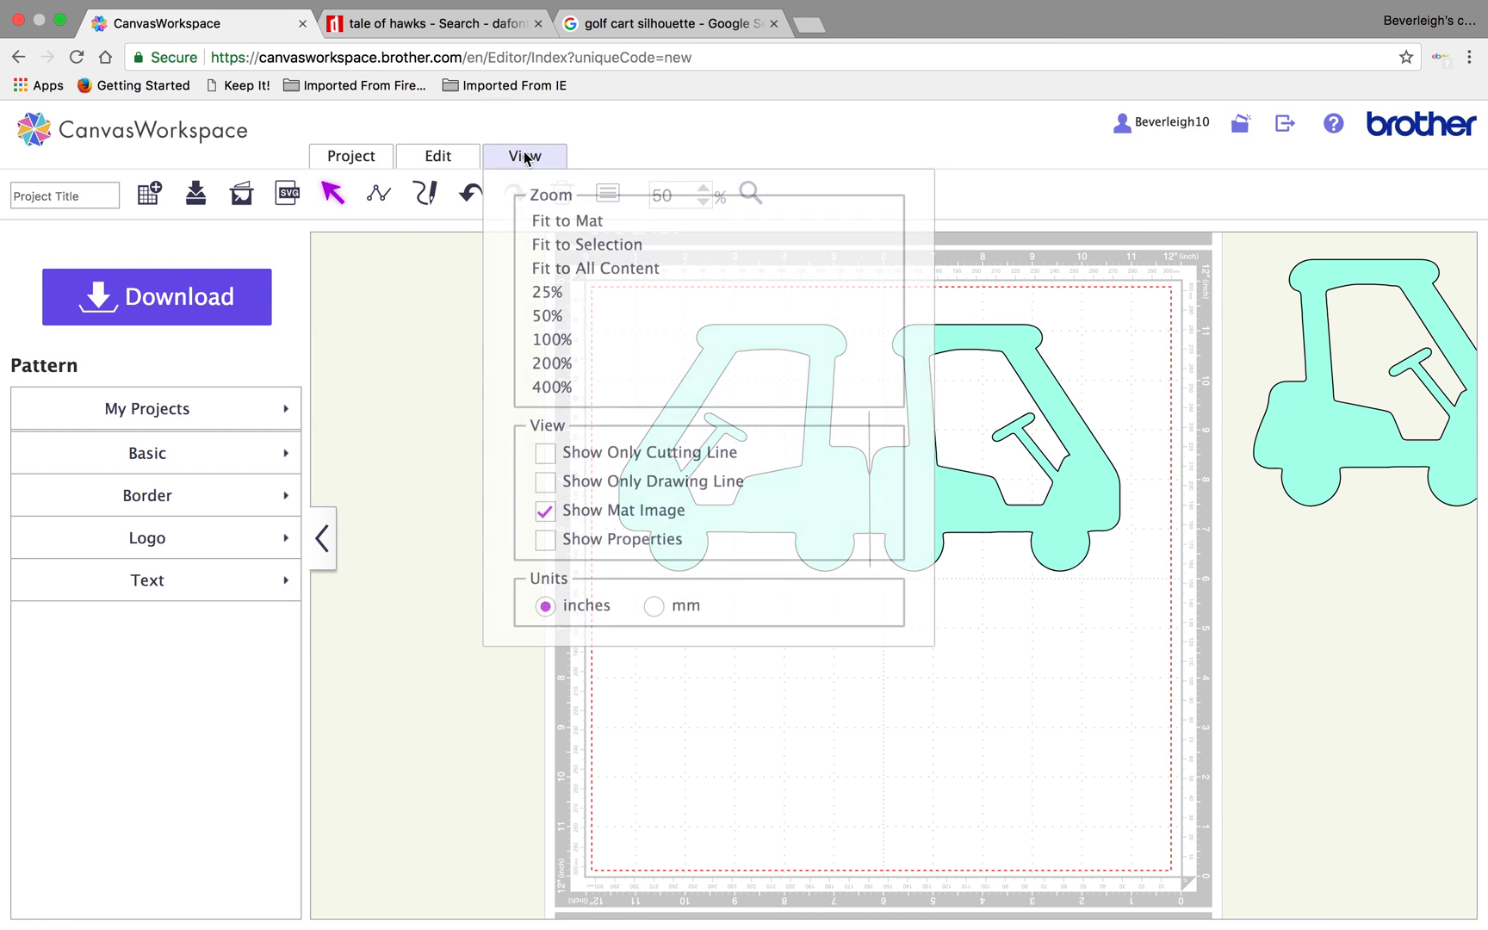
pyautogui.click(633, 540)
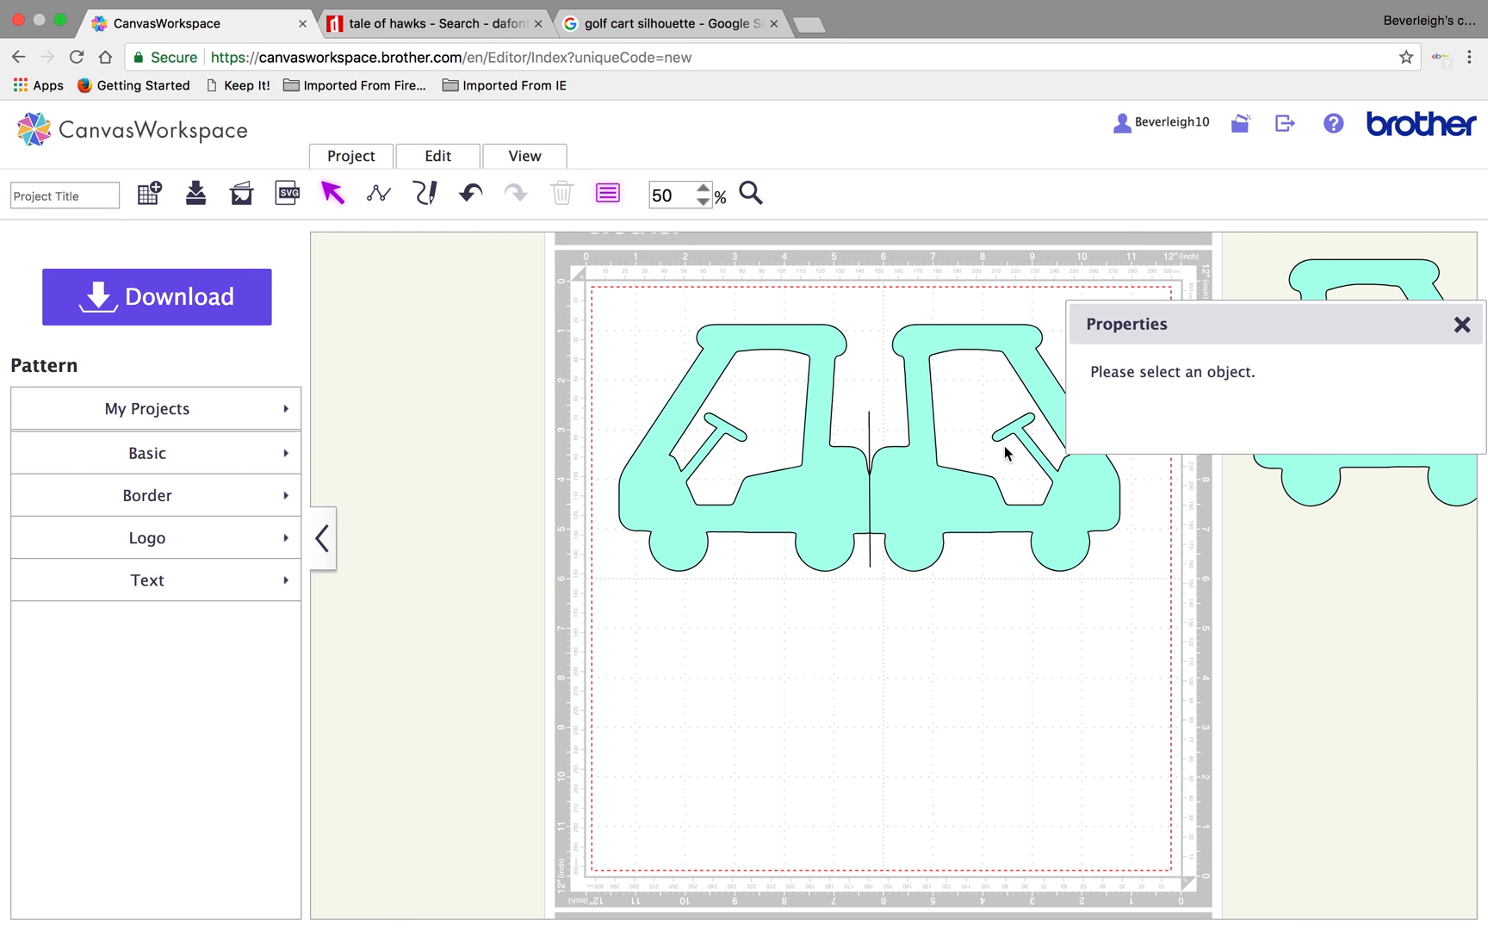
pyautogui.click(870, 423)
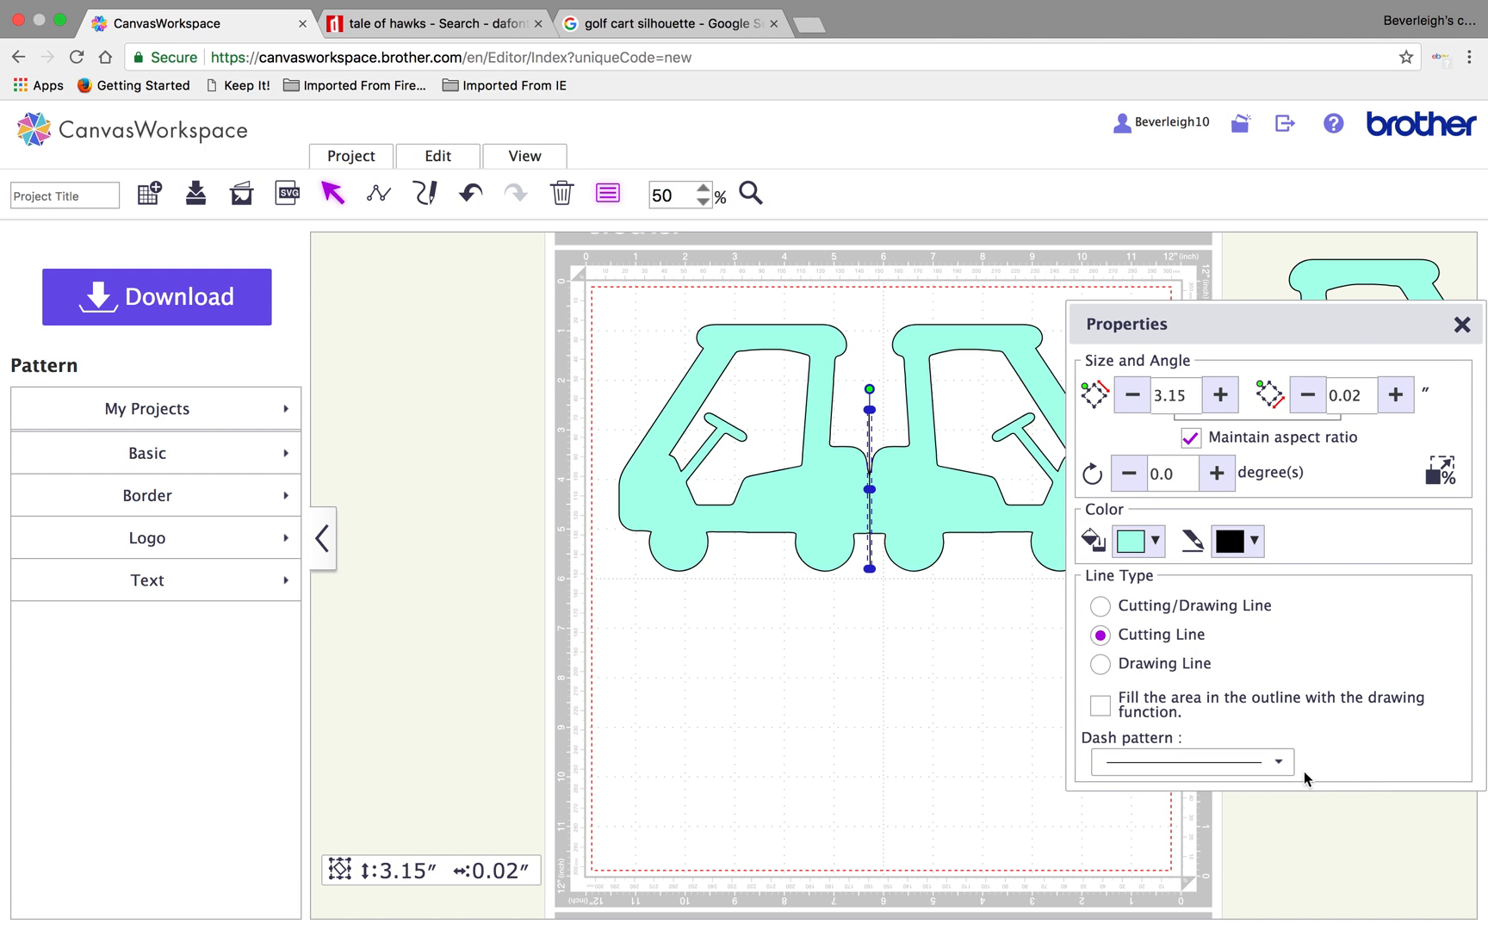
pyautogui.click(1279, 761)
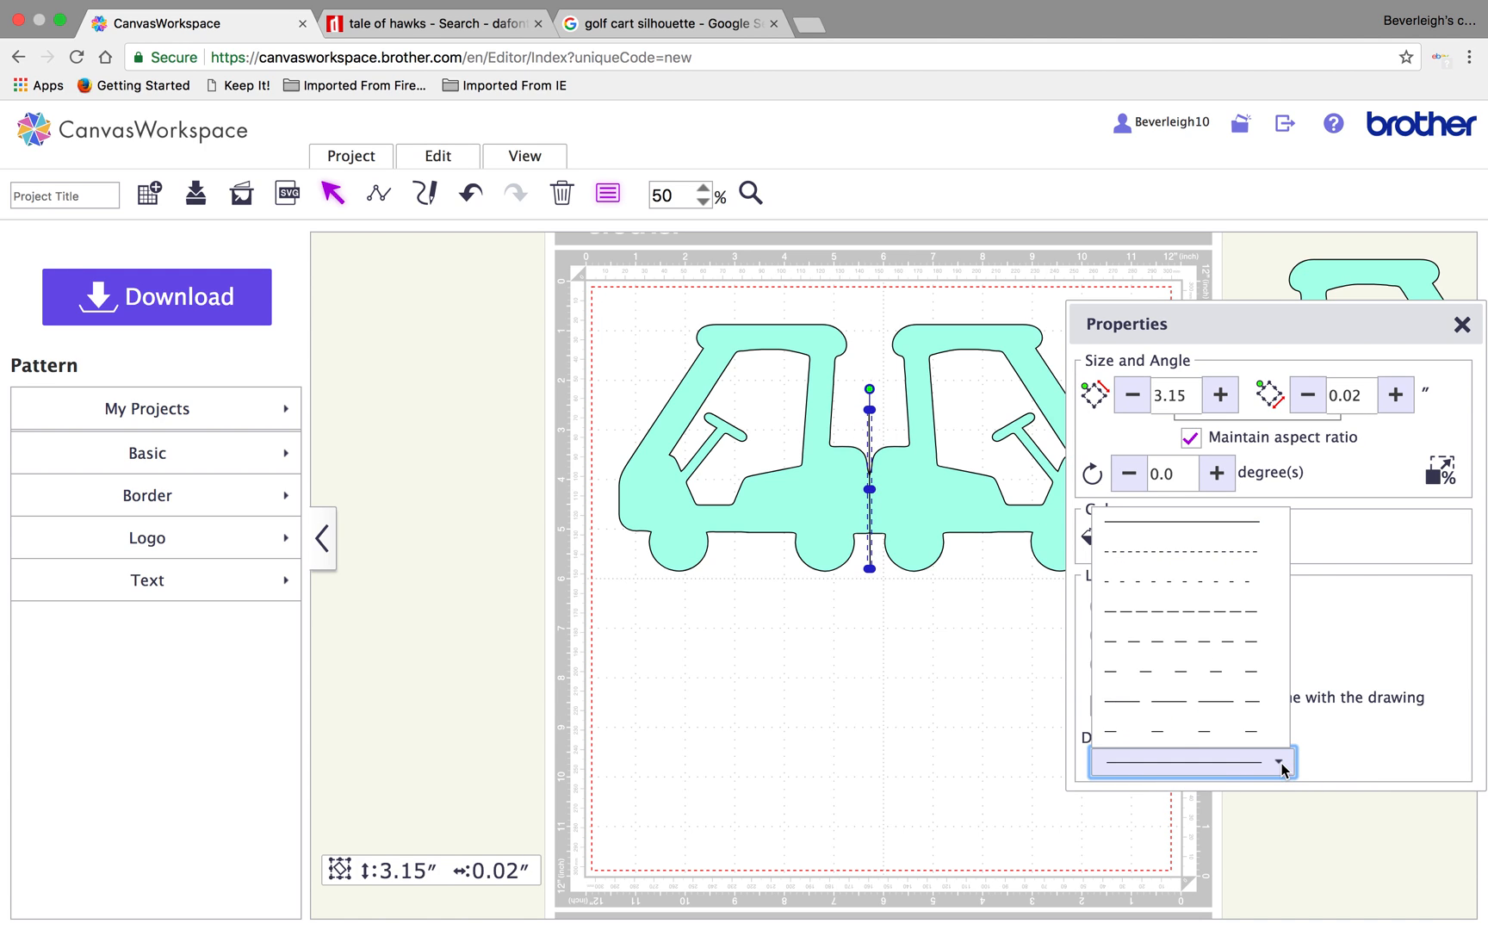
pyautogui.click(1248, 582)
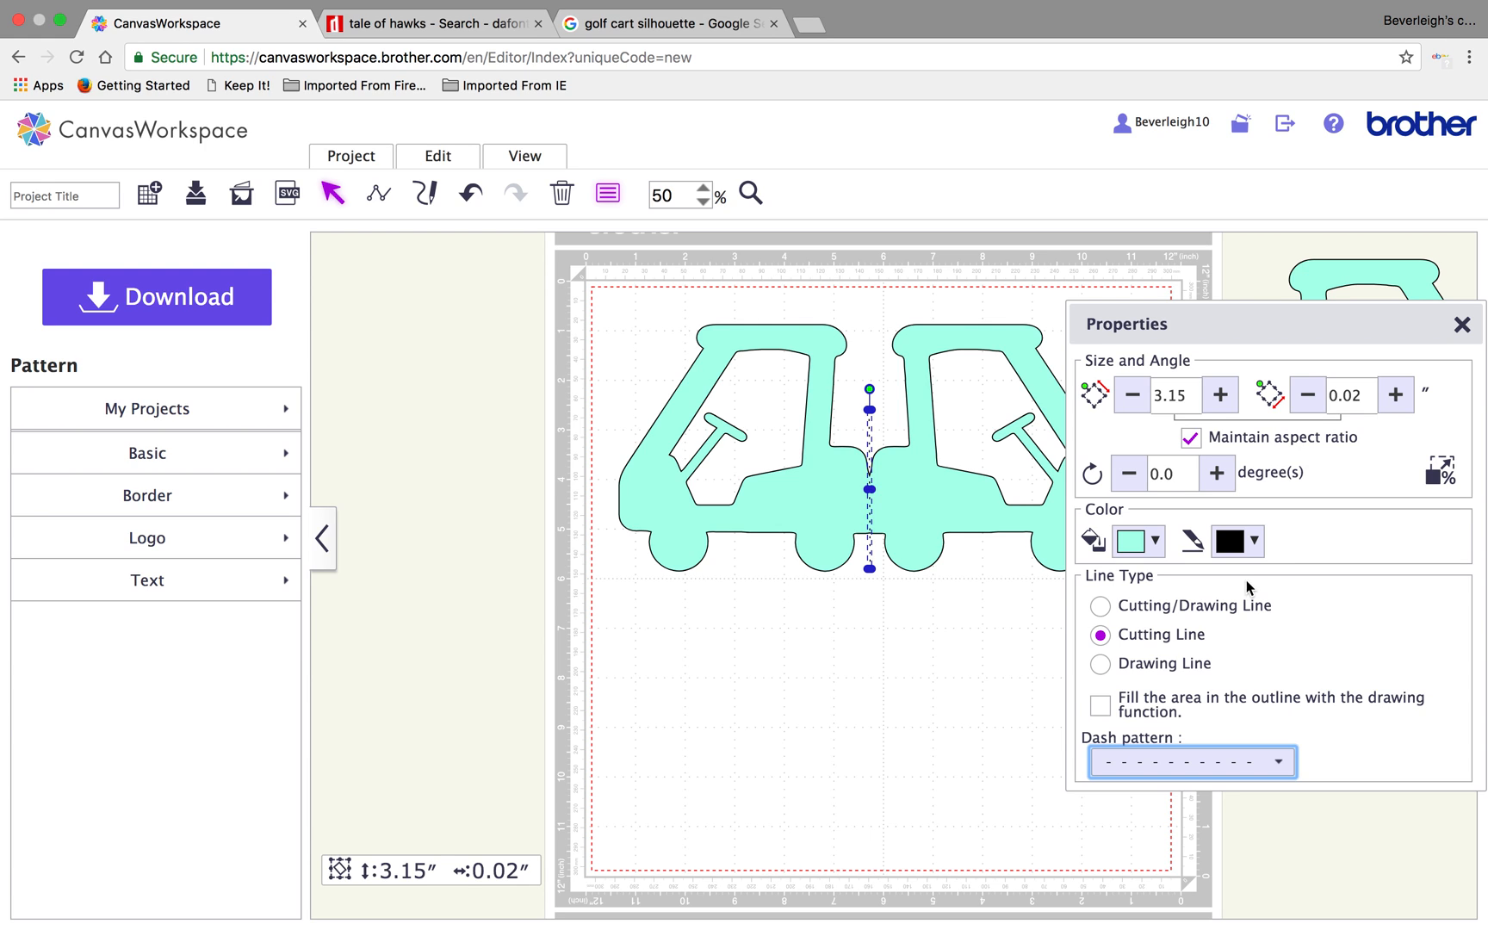
pyautogui.click(965, 706)
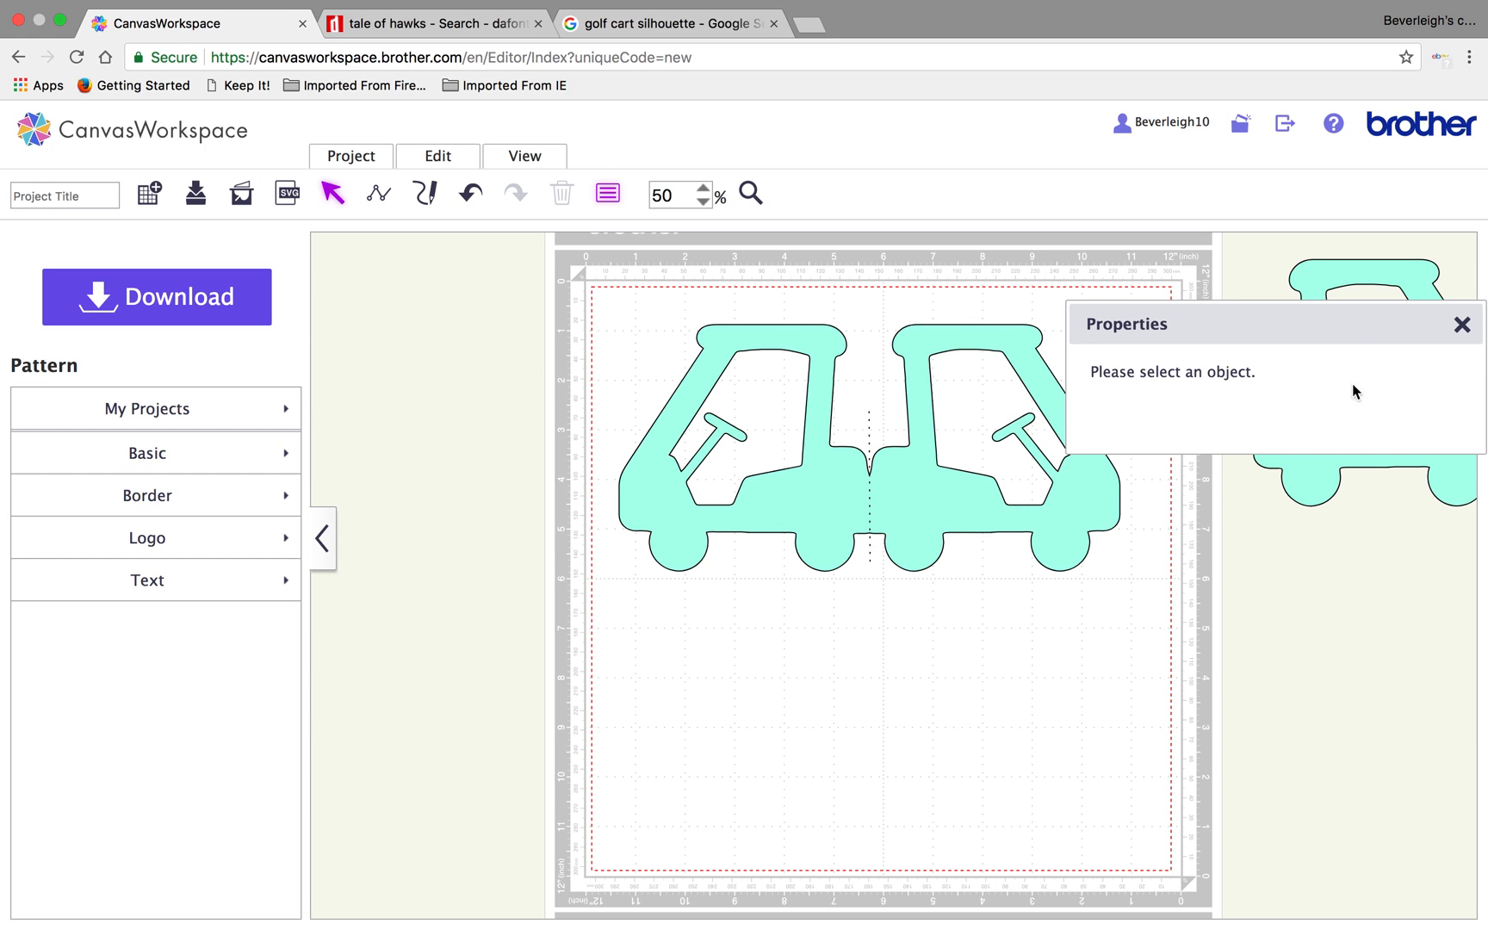
pyautogui.click(1461, 324)
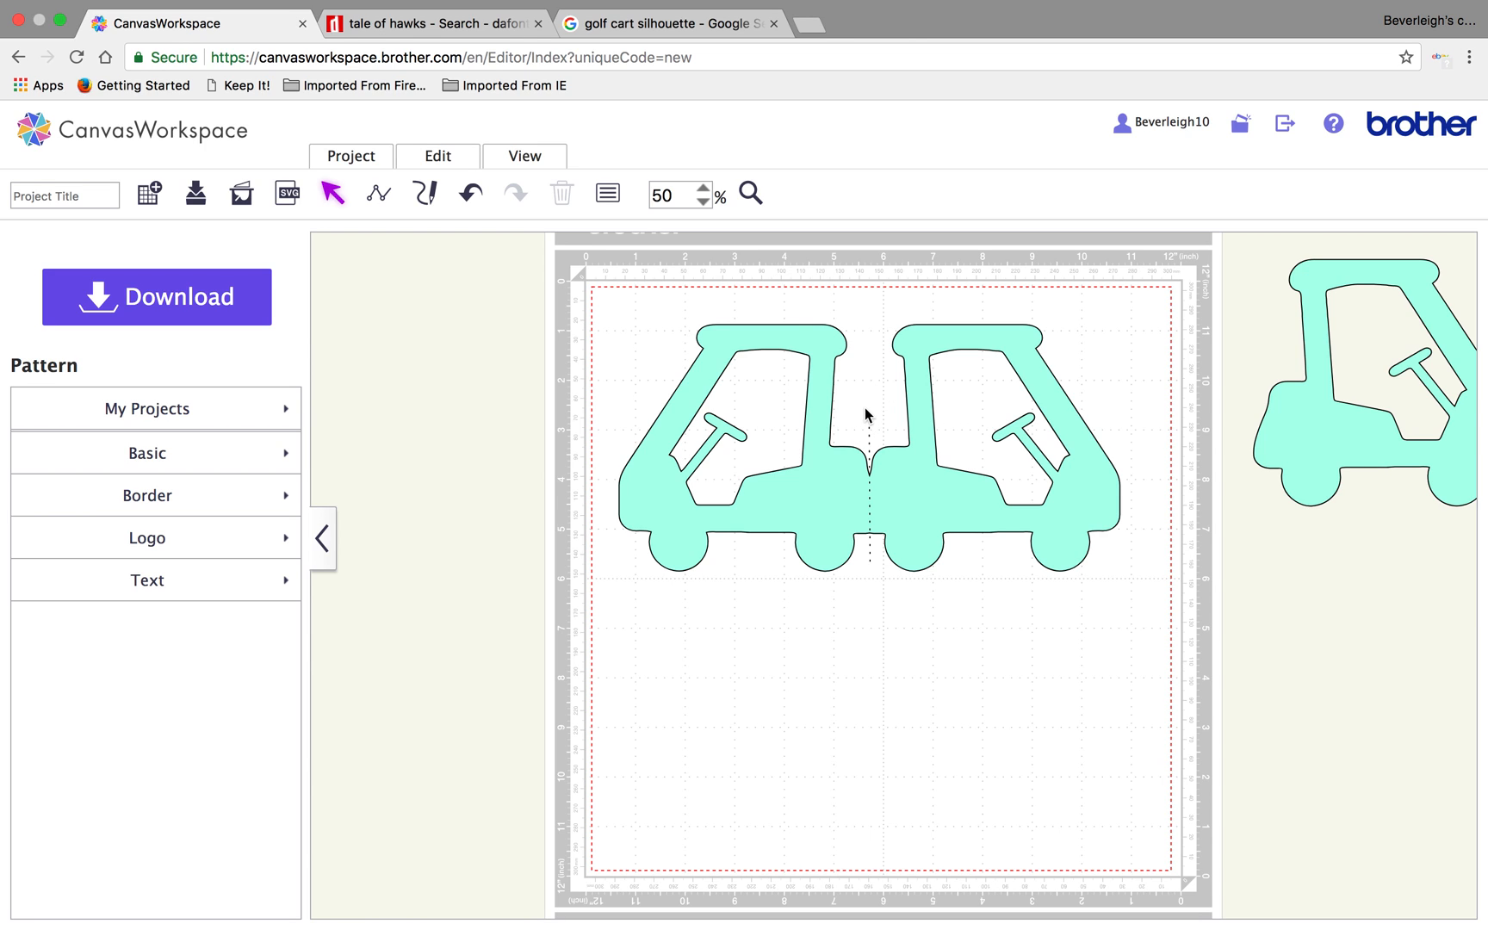
# Move the merged carts down, delete the dashed vertical line, and move the carts back up near the mat's top.
pyautogui.moveTo(934, 467); pyautogui.dragTo(933, 724)
pyautogui.moveTo(825, 370); pyautogui.dragTo(891, 464)
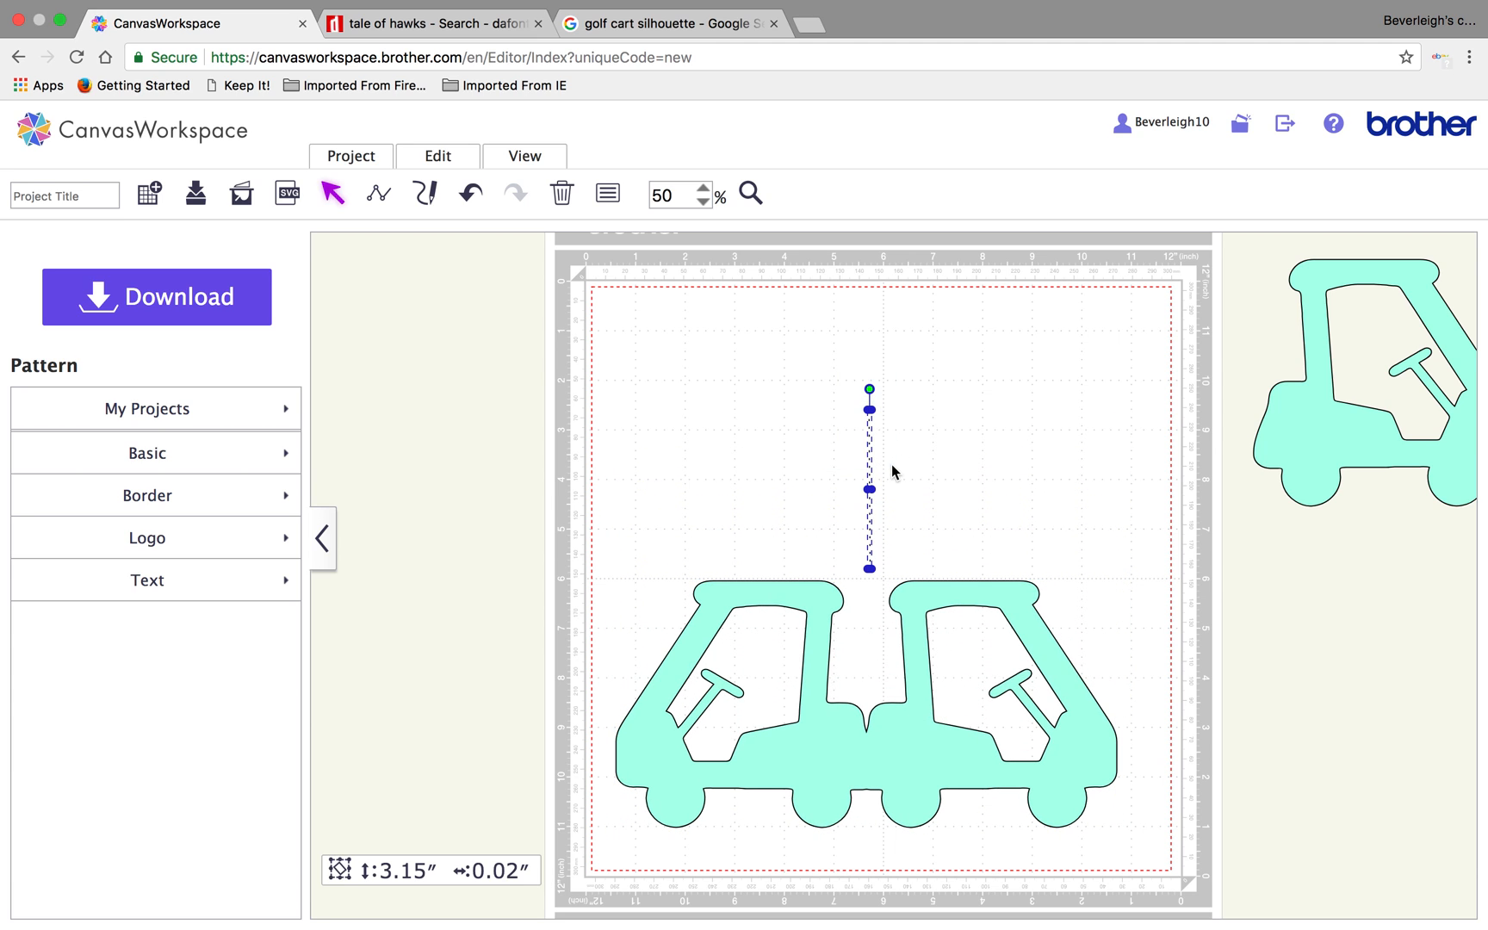
pyautogui.press('Delete')
pyautogui.moveTo(935, 601); pyautogui.dragTo(940, 322)
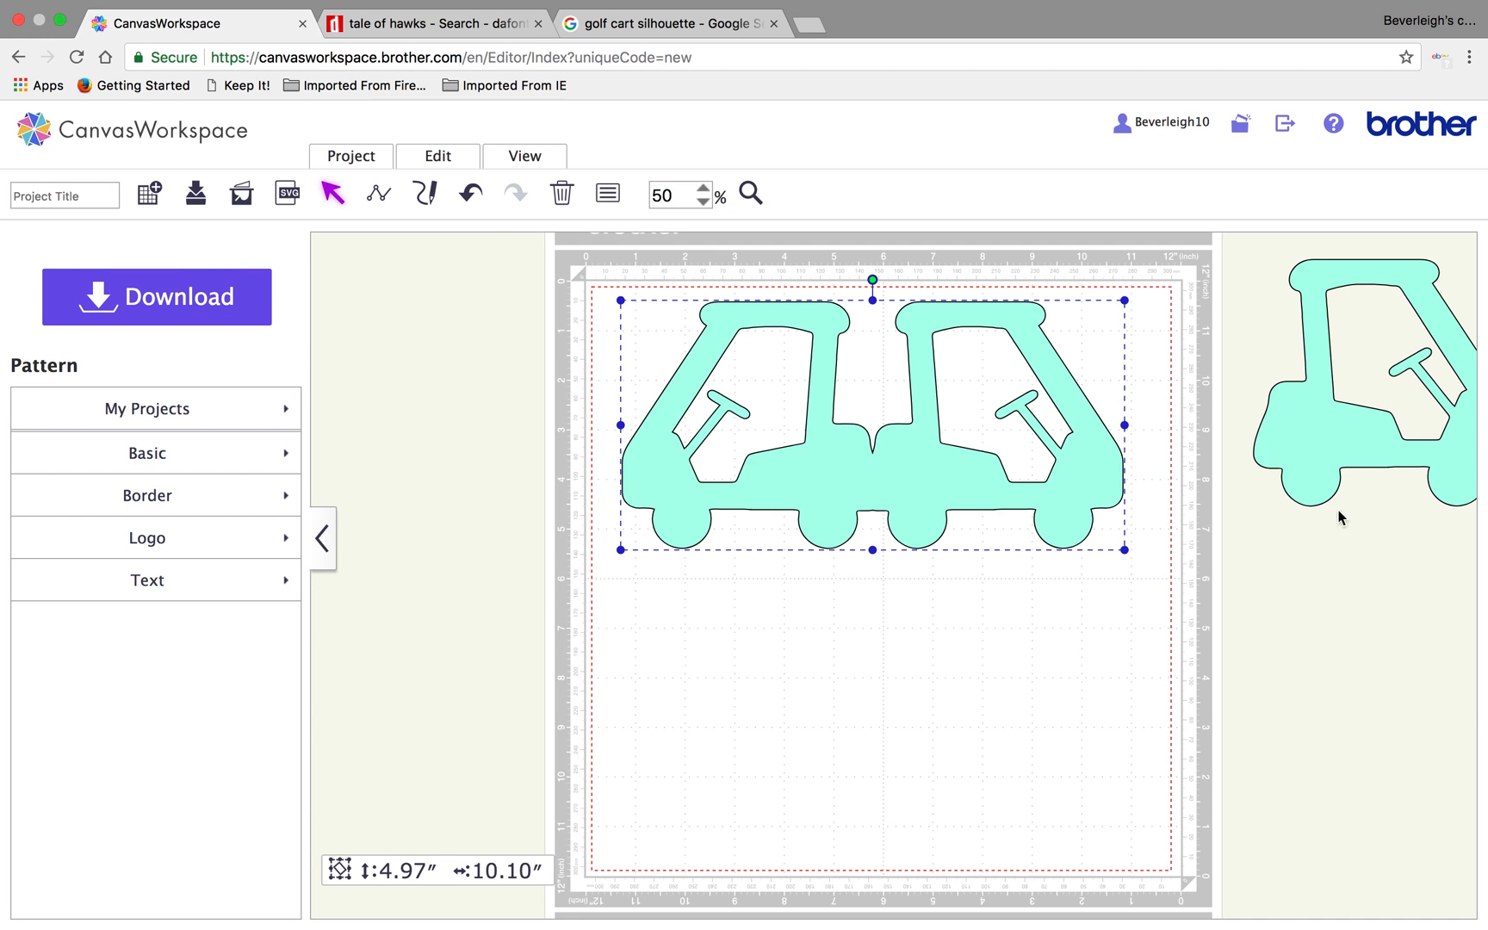
# Move the single golf cart onto the mat below the merged carts, and compare the sizes of both shapes.
pyautogui.moveTo(1374, 443); pyautogui.dragTo(855, 746)
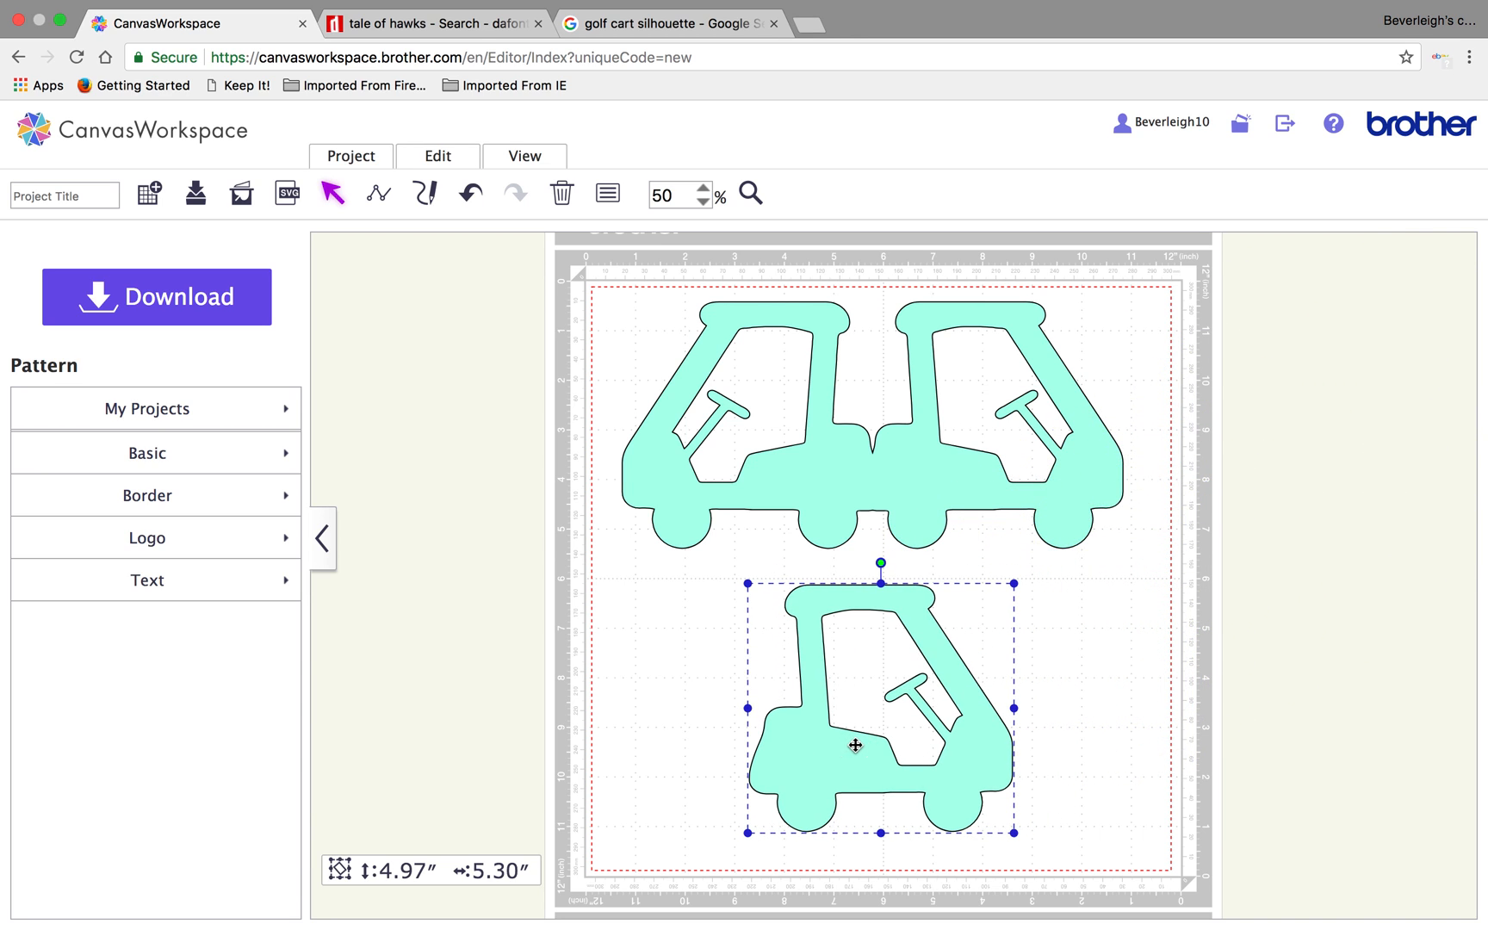
pyautogui.click(788, 455)
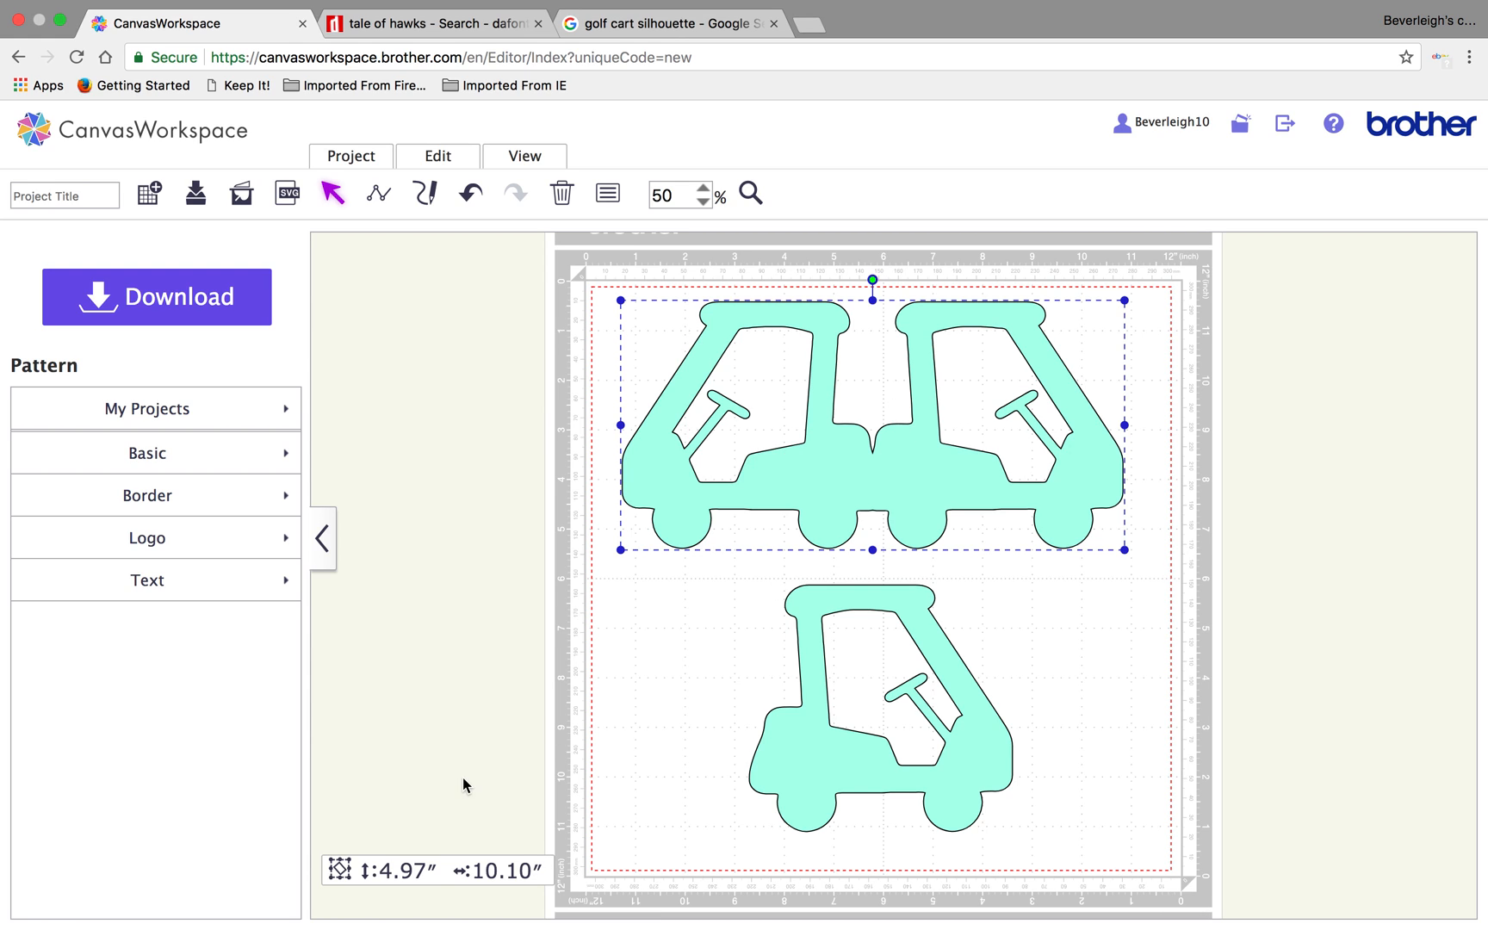
pyautogui.click(820, 760)
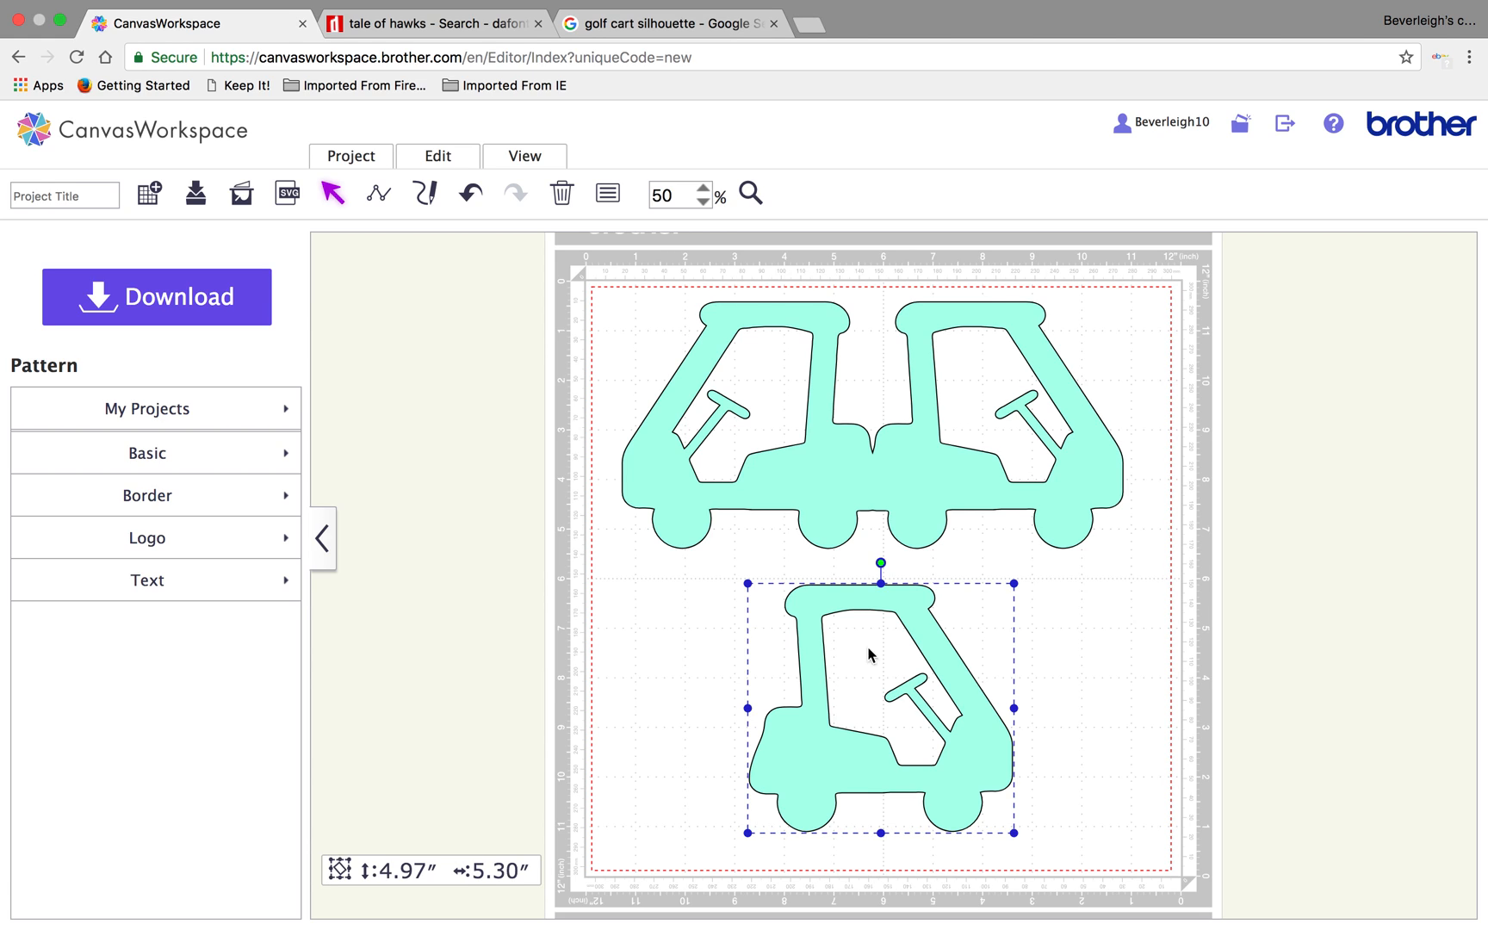
# Group the merged carts with the single cart and enlarge the group proportionally to about 12.20 by 11.53 inches.
pyautogui.click(581, 286)
pyautogui.moveTo(581, 287); pyautogui.dragTo(1126, 730)
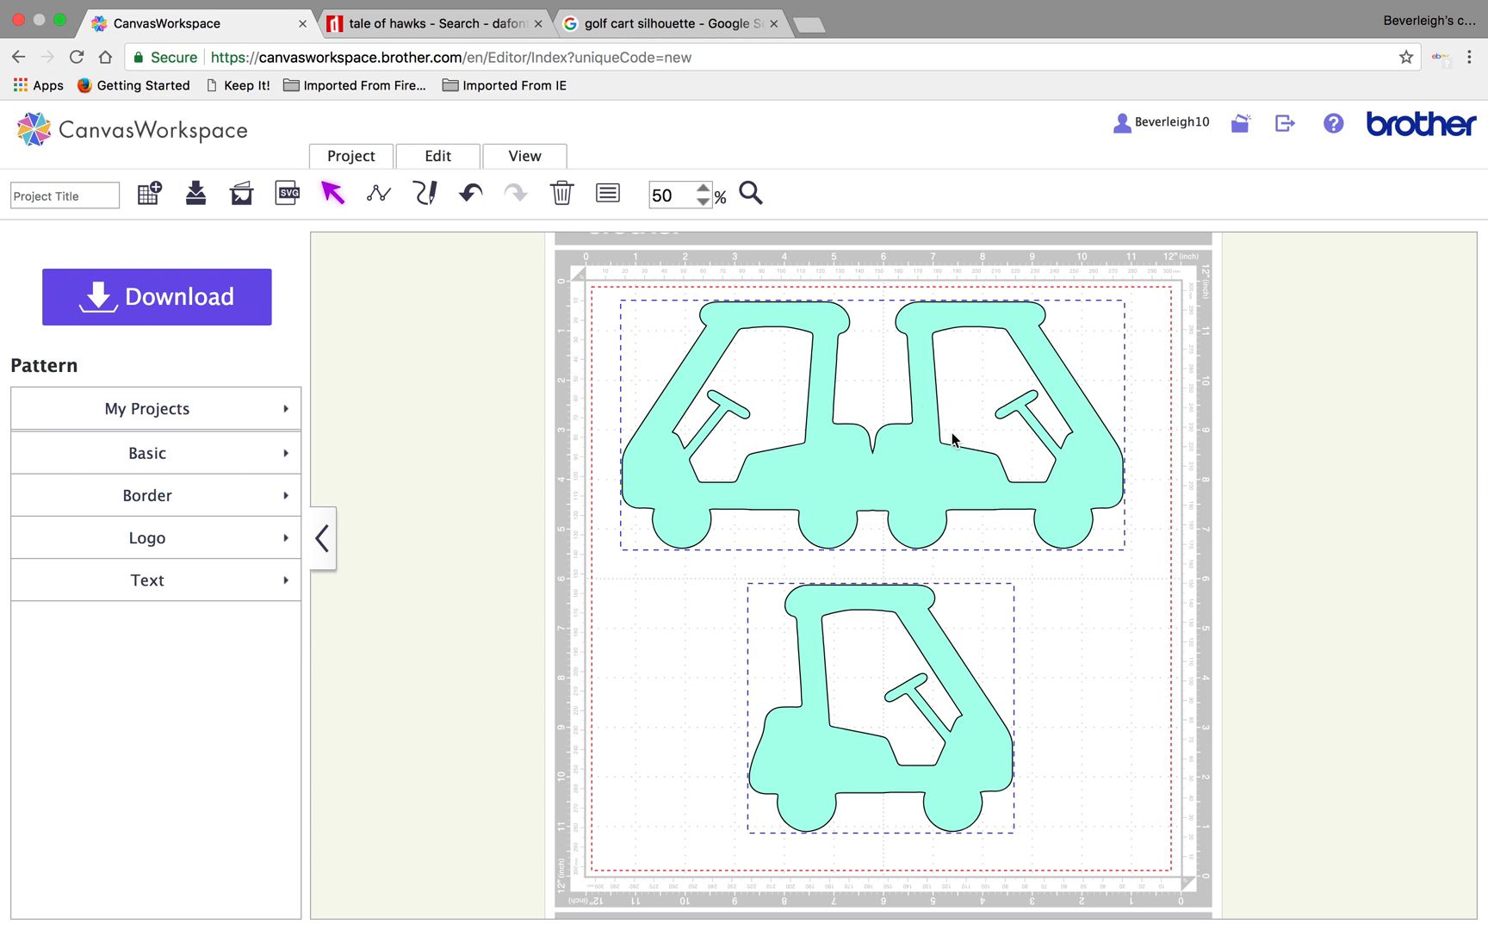
pyautogui.moveTo(561, 276); pyautogui.dragTo(1132, 751)
pyautogui.click(444, 156)
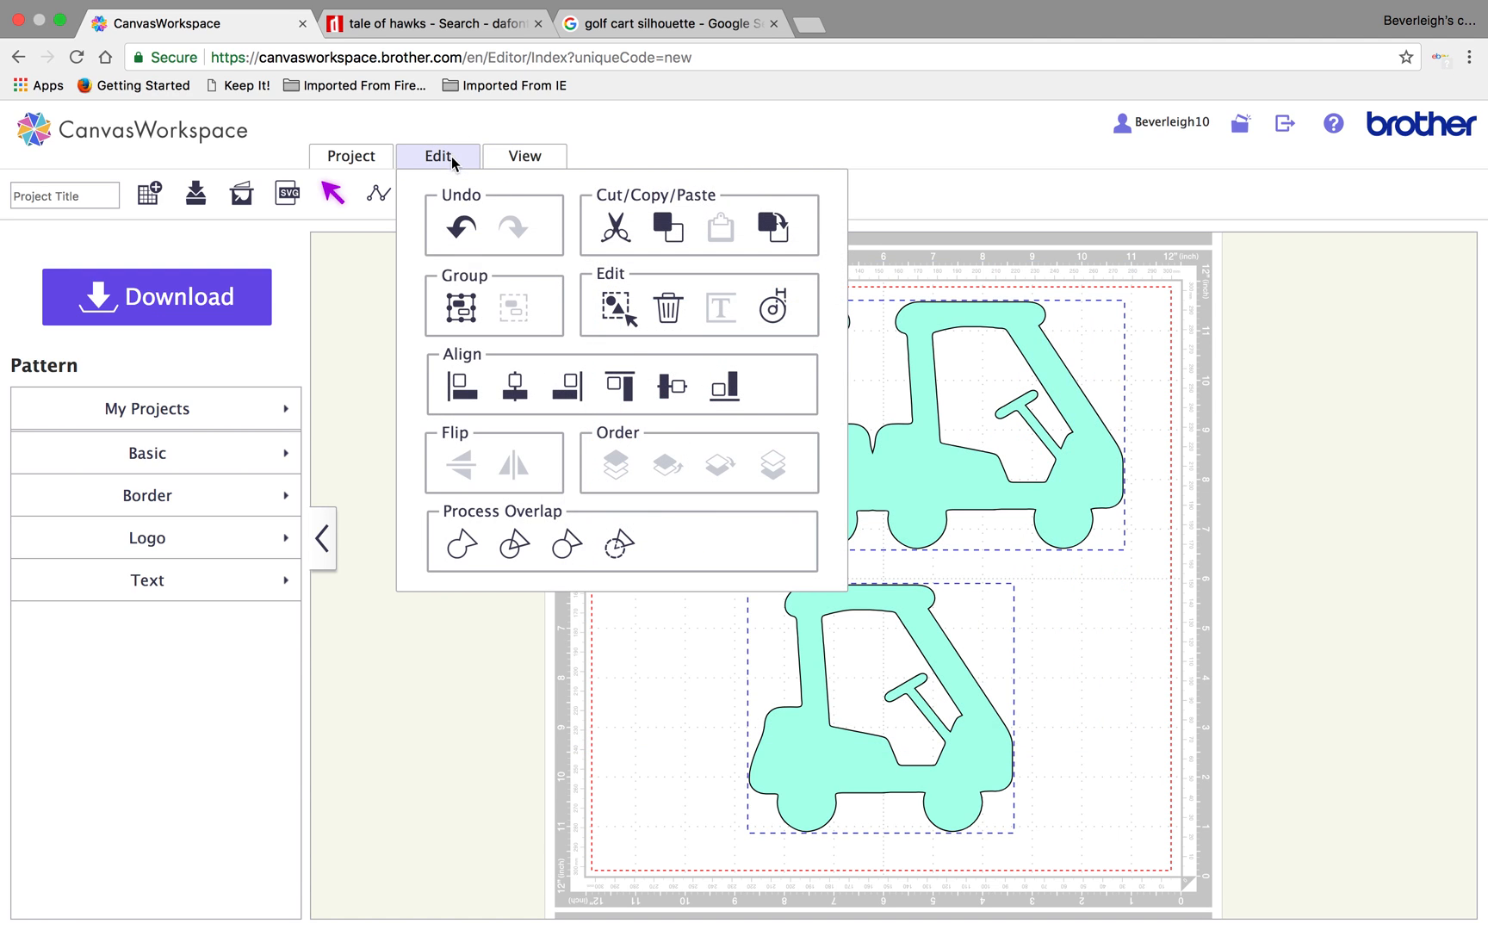
pyautogui.click(466, 307)
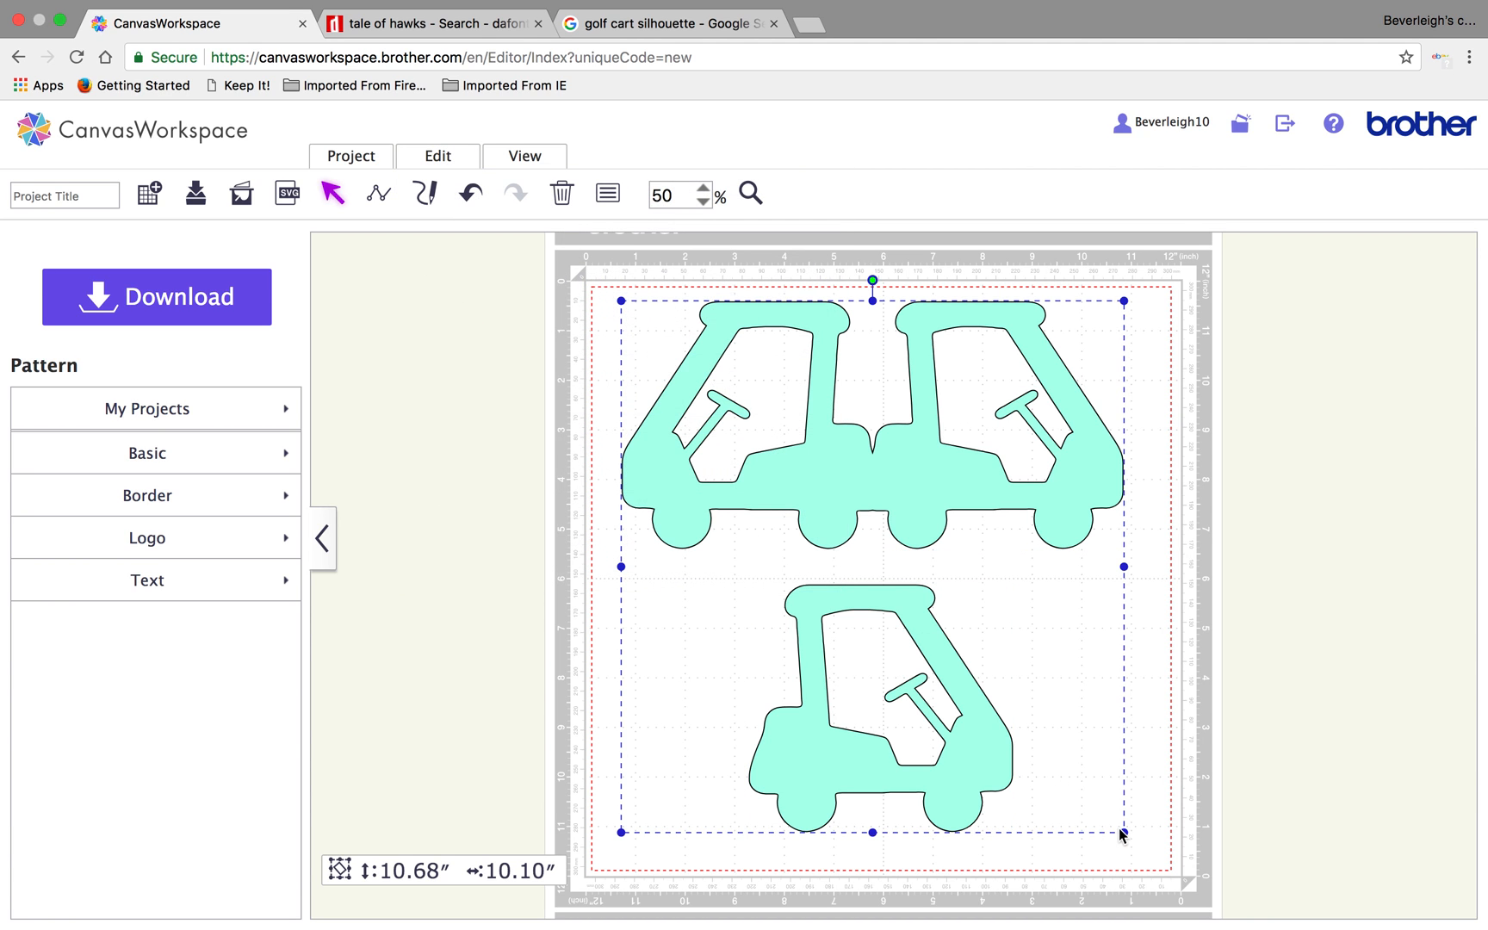
pyautogui.moveTo(1126, 831); pyautogui.dragTo(1198, 863)
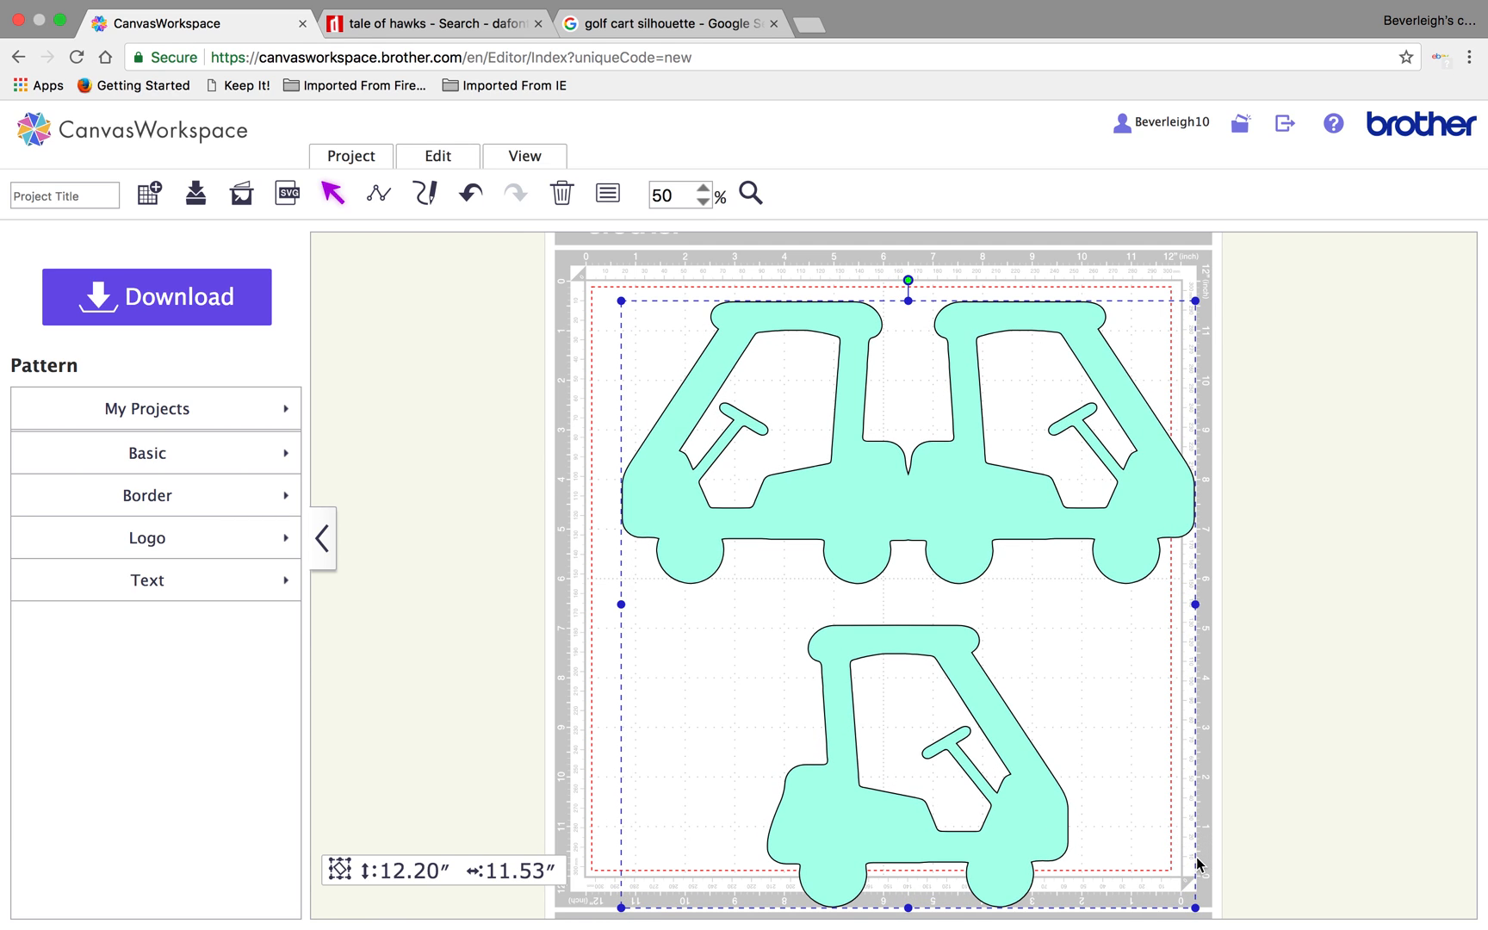
# Ungroup the carts and reposition the merged carts and the single cart separately inside the mat's dashed cutting area.
pyautogui.click(437, 157)
pyautogui.click(514, 307)
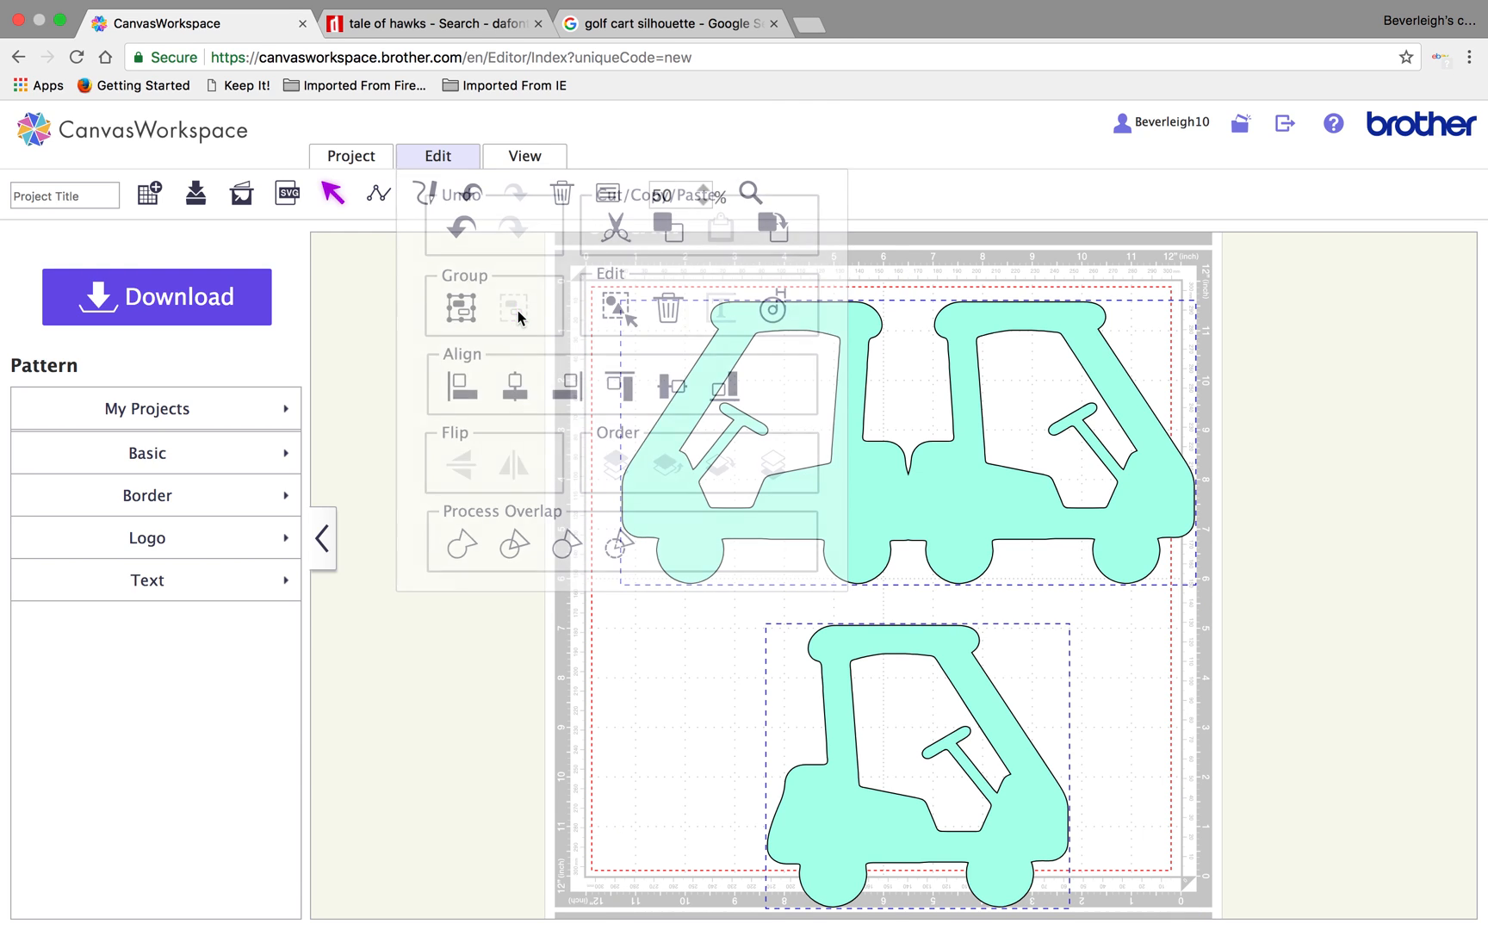
pyautogui.click(769, 670)
pyautogui.moveTo(850, 449); pyautogui.dragTo(824, 454)
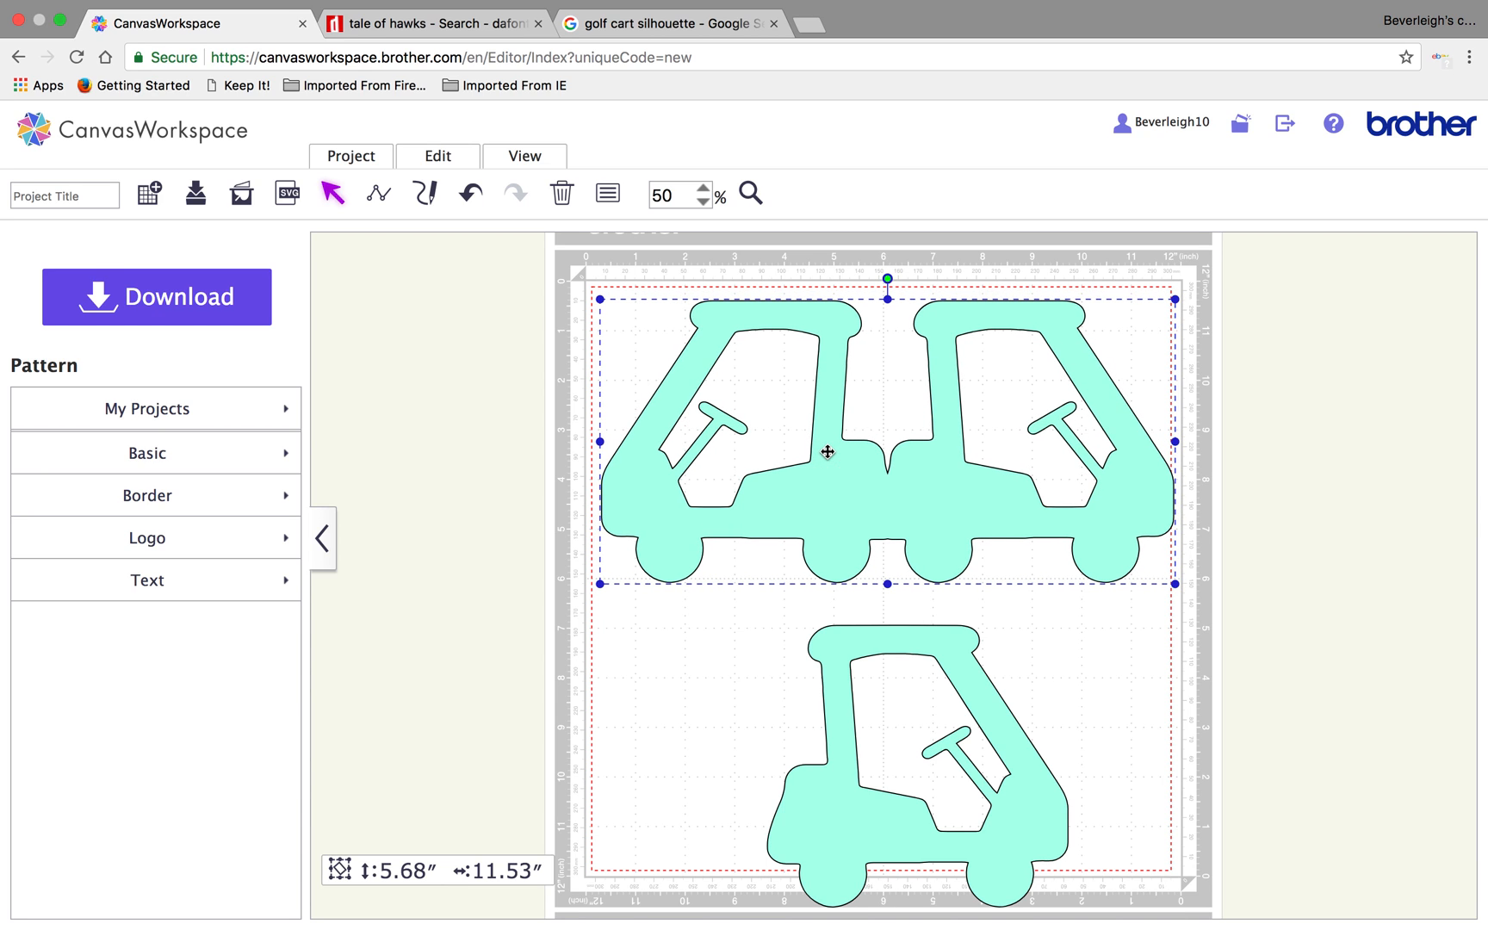
pyautogui.click(856, 647)
pyautogui.moveTo(856, 646); pyautogui.dragTo(787, 610)
# Nudge the merged carts up toward the mat's top edge and the single cart up slightly off the bottom edge.
pyautogui.click(917, 514)
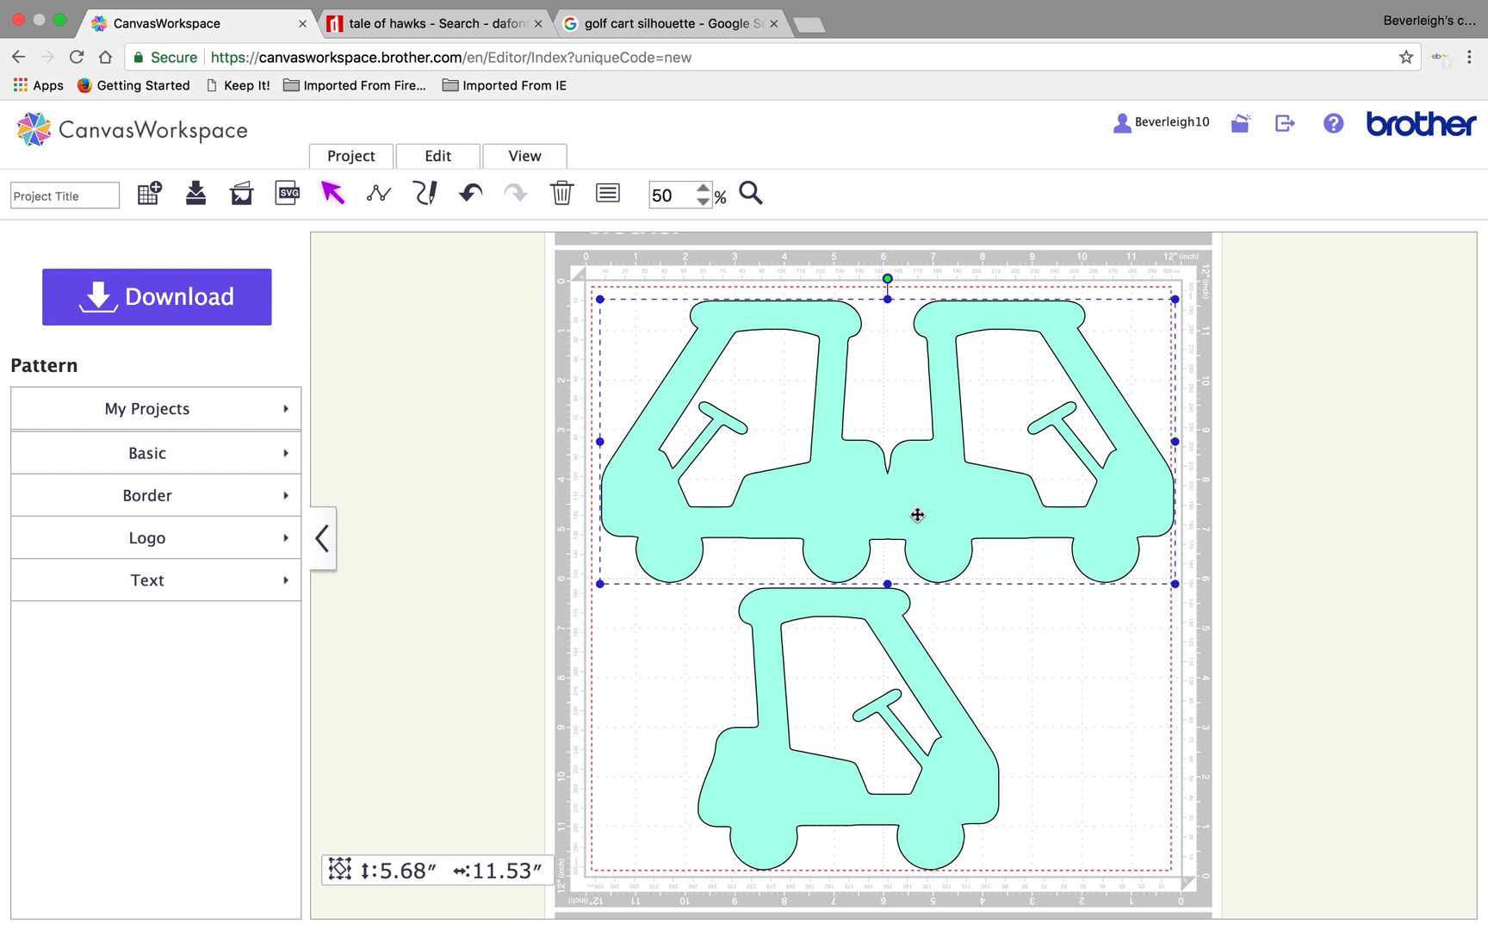
pyautogui.press('Up')
pyautogui.press('Up')
pyautogui.press('Up')
pyautogui.press('Up')
pyautogui.press('Up')
pyautogui.press('Up')
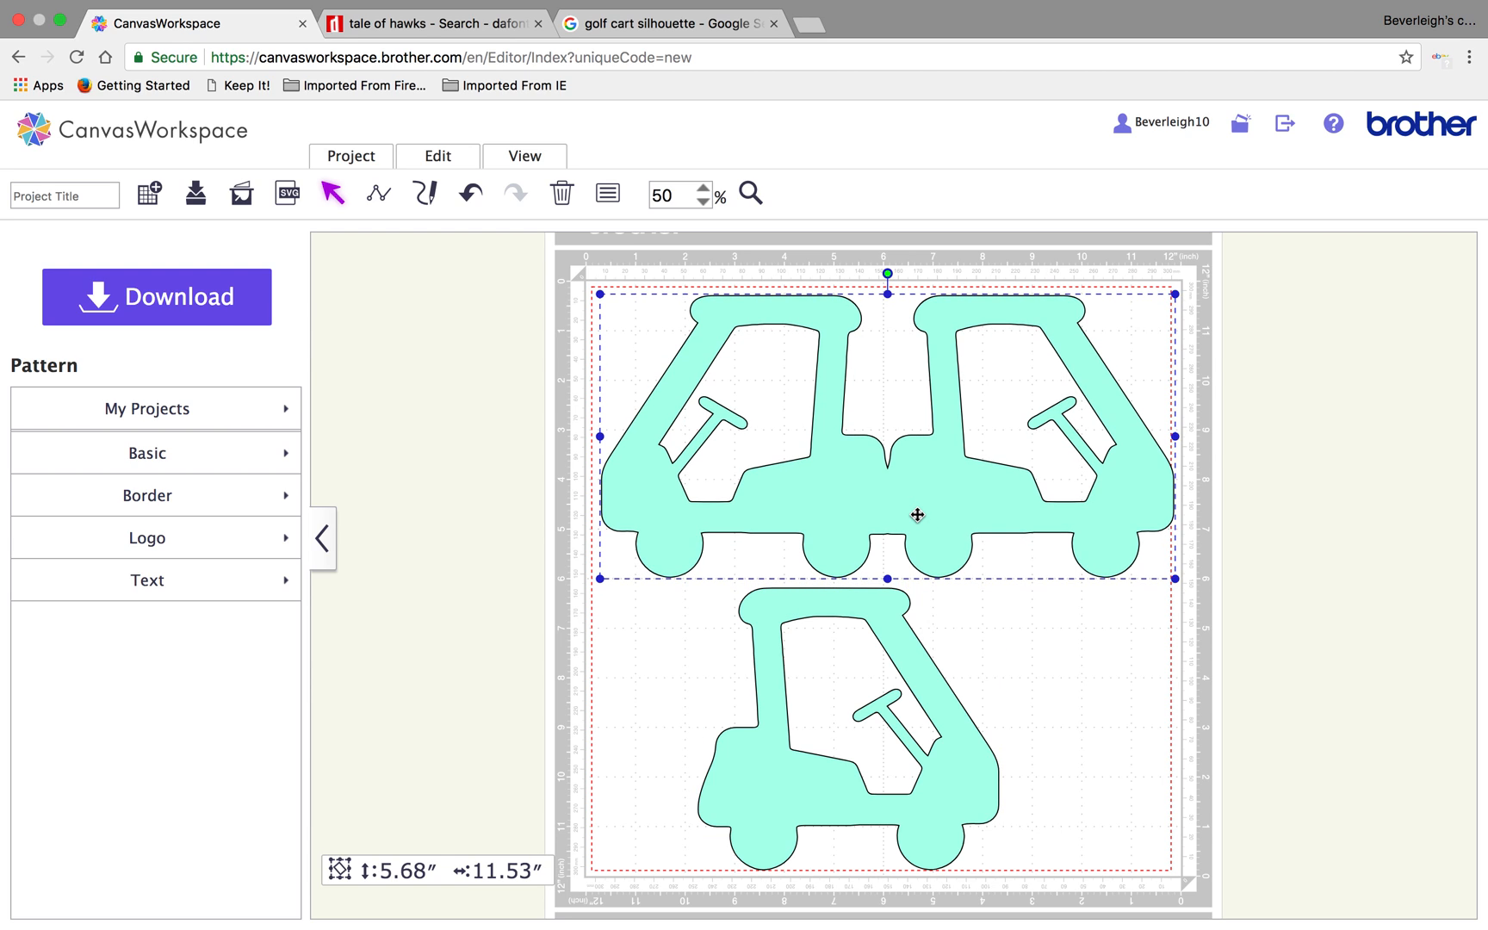
pyautogui.click(868, 602)
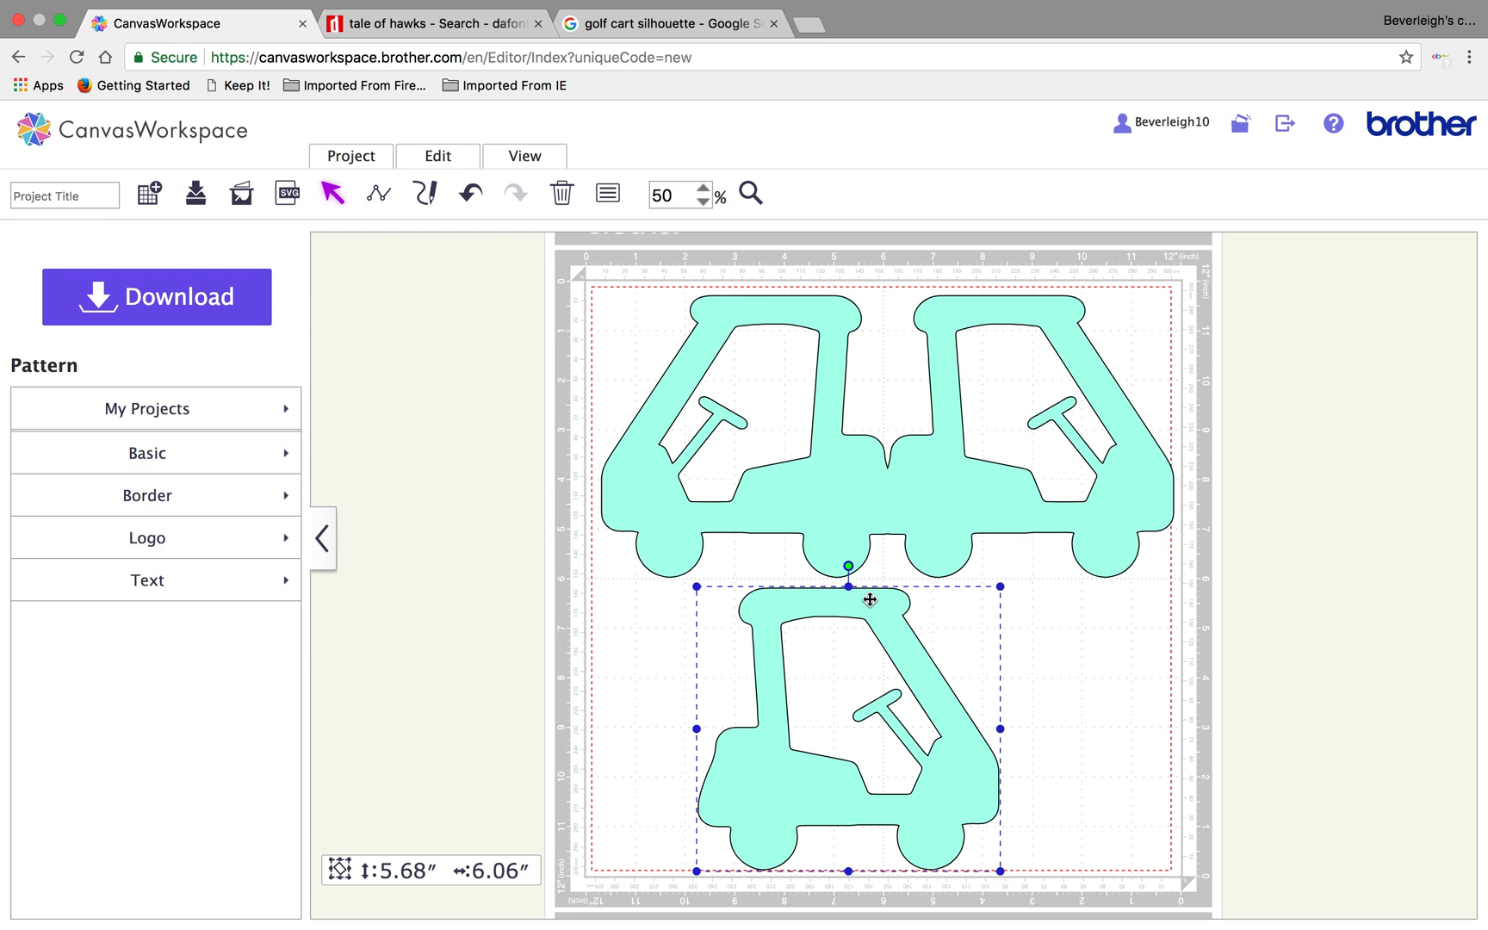
pyautogui.press('Up')
pyautogui.press('Up')
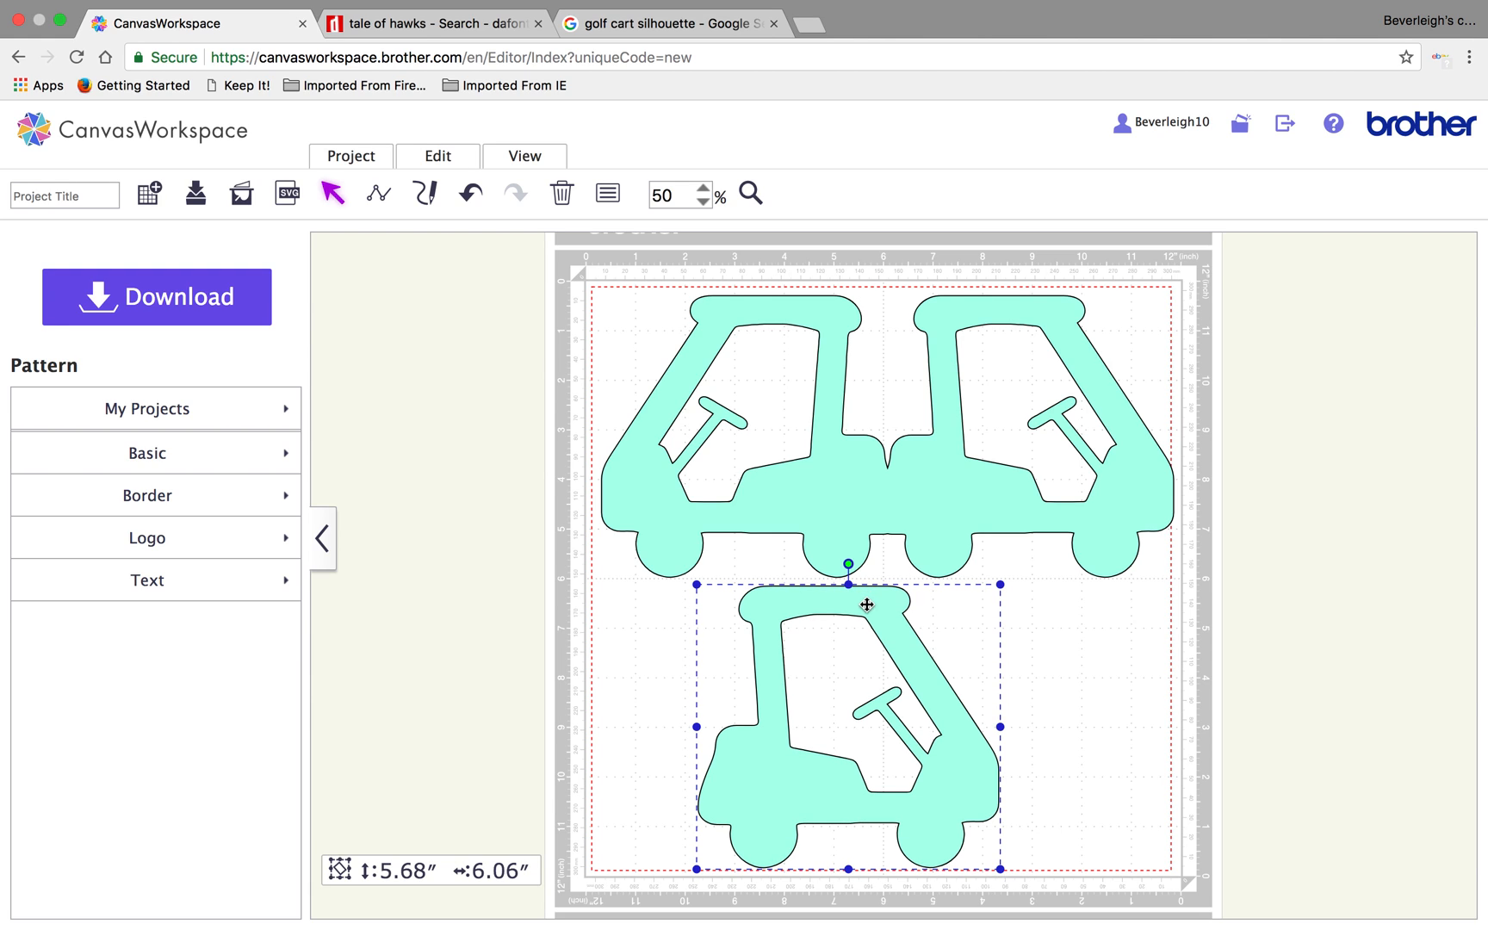
pyautogui.click(1059, 678)
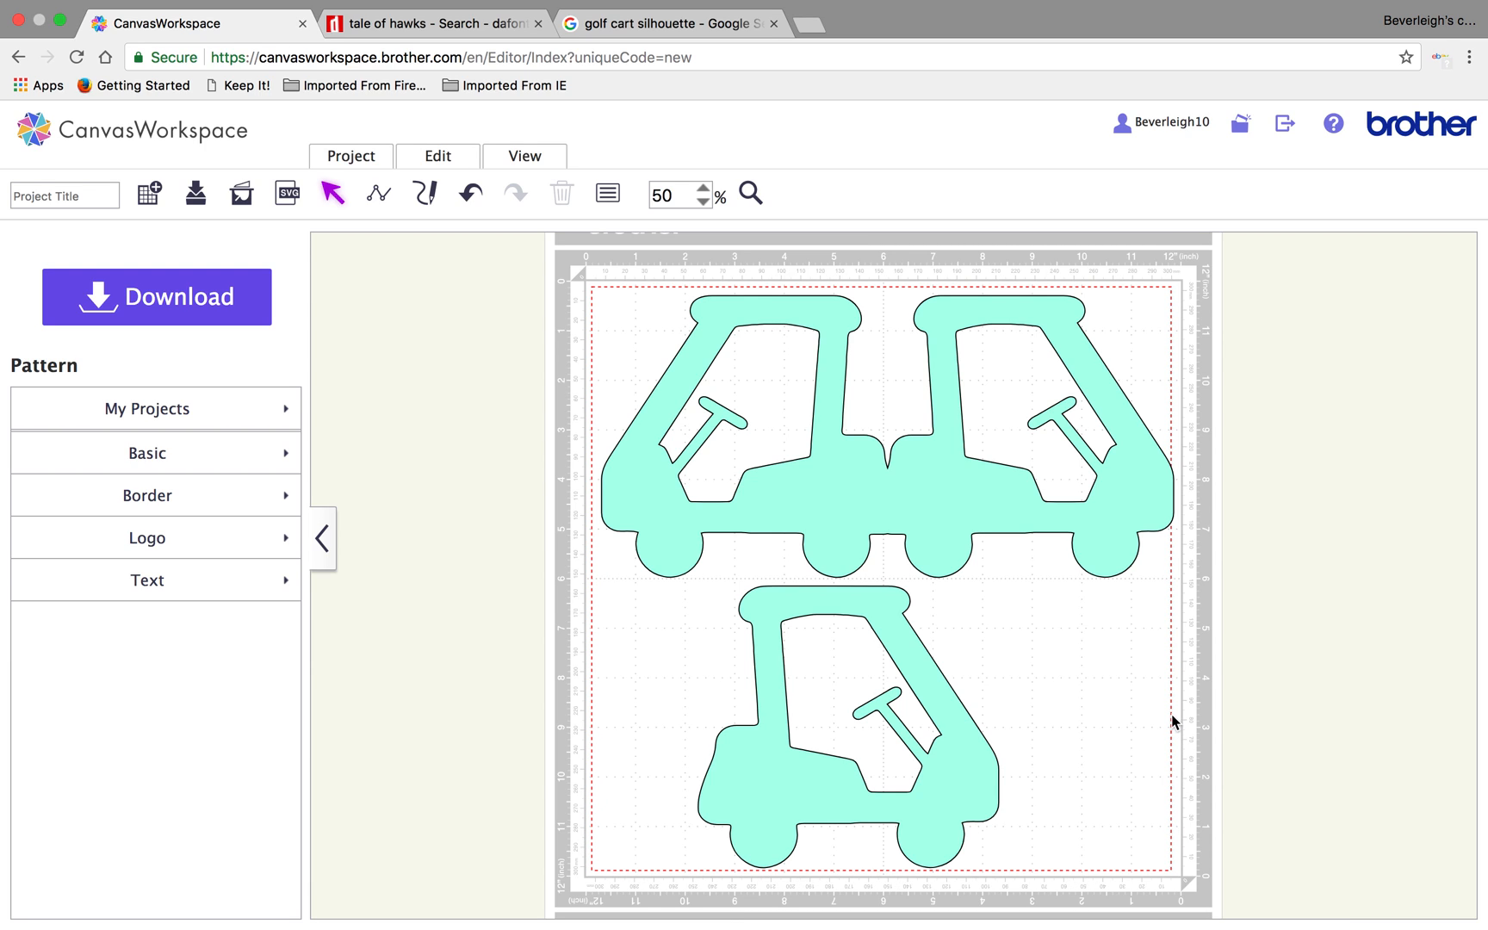
# Nudge the merged carts slightly left so they sit inside the cutting area on both sides.
pyautogui.click(1152, 505)
pyautogui.press('Left')
pyautogui.press('Left')
pyautogui.press('Left')
pyautogui.press('Left')
pyautogui.press('Left')
pyautogui.press('Left')
pyautogui.press('Left')
pyautogui.press('Left')
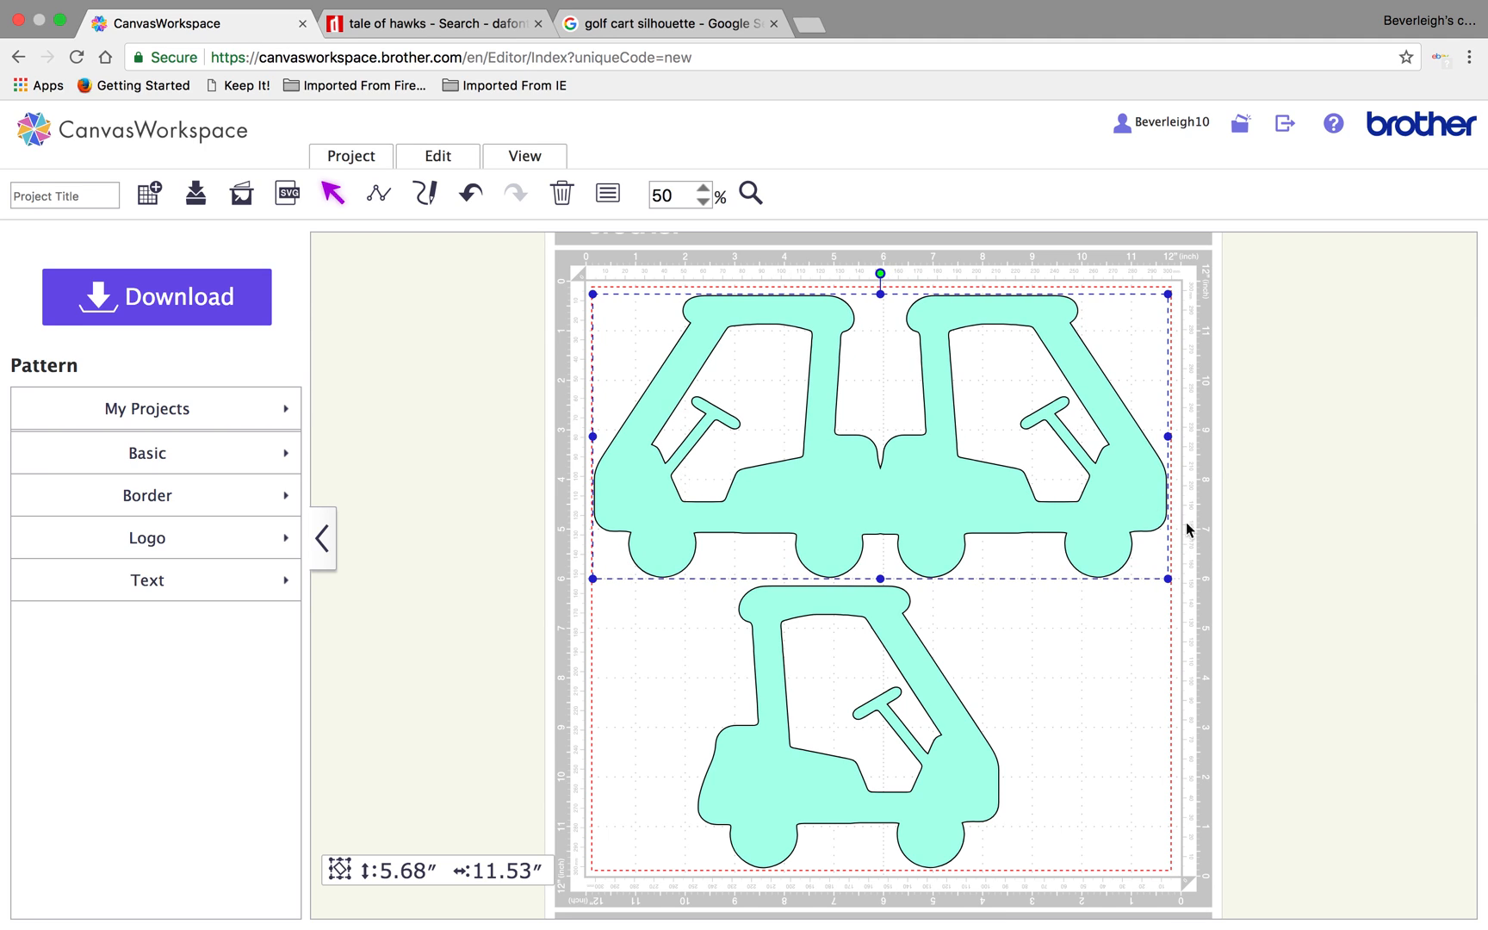
pyautogui.click(1088, 684)
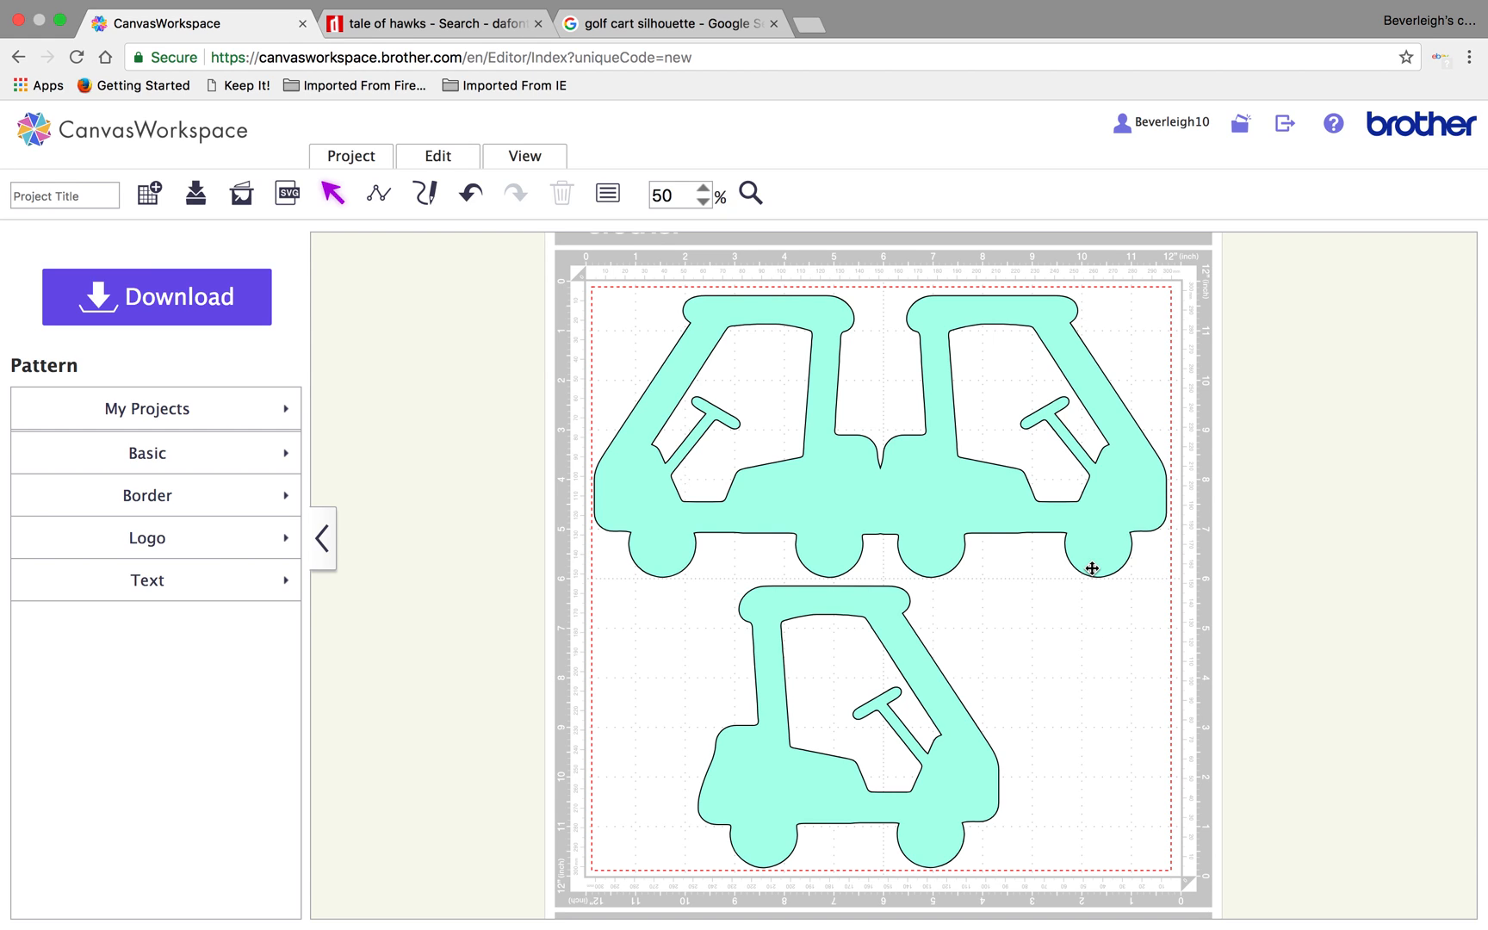
# Group the merged carts with the single cart again and shrink the group proportionally to about 11.39 by 11.39 inches.
pyautogui.click(953, 751)
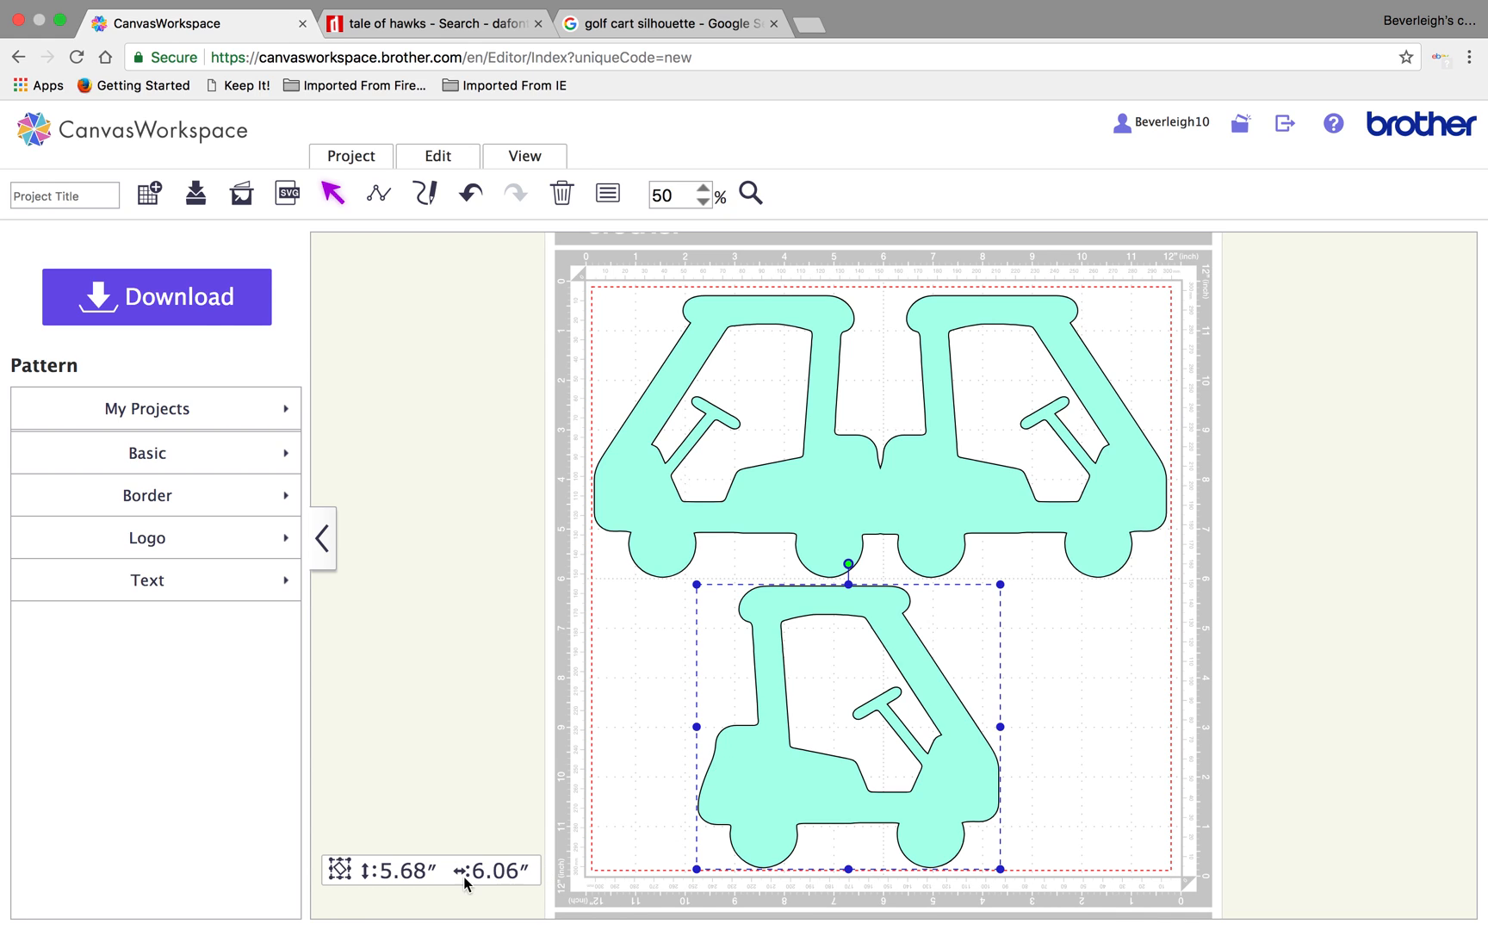
pyautogui.click(592, 300)
pyautogui.moveTo(600, 262); pyautogui.dragTo(1034, 646)
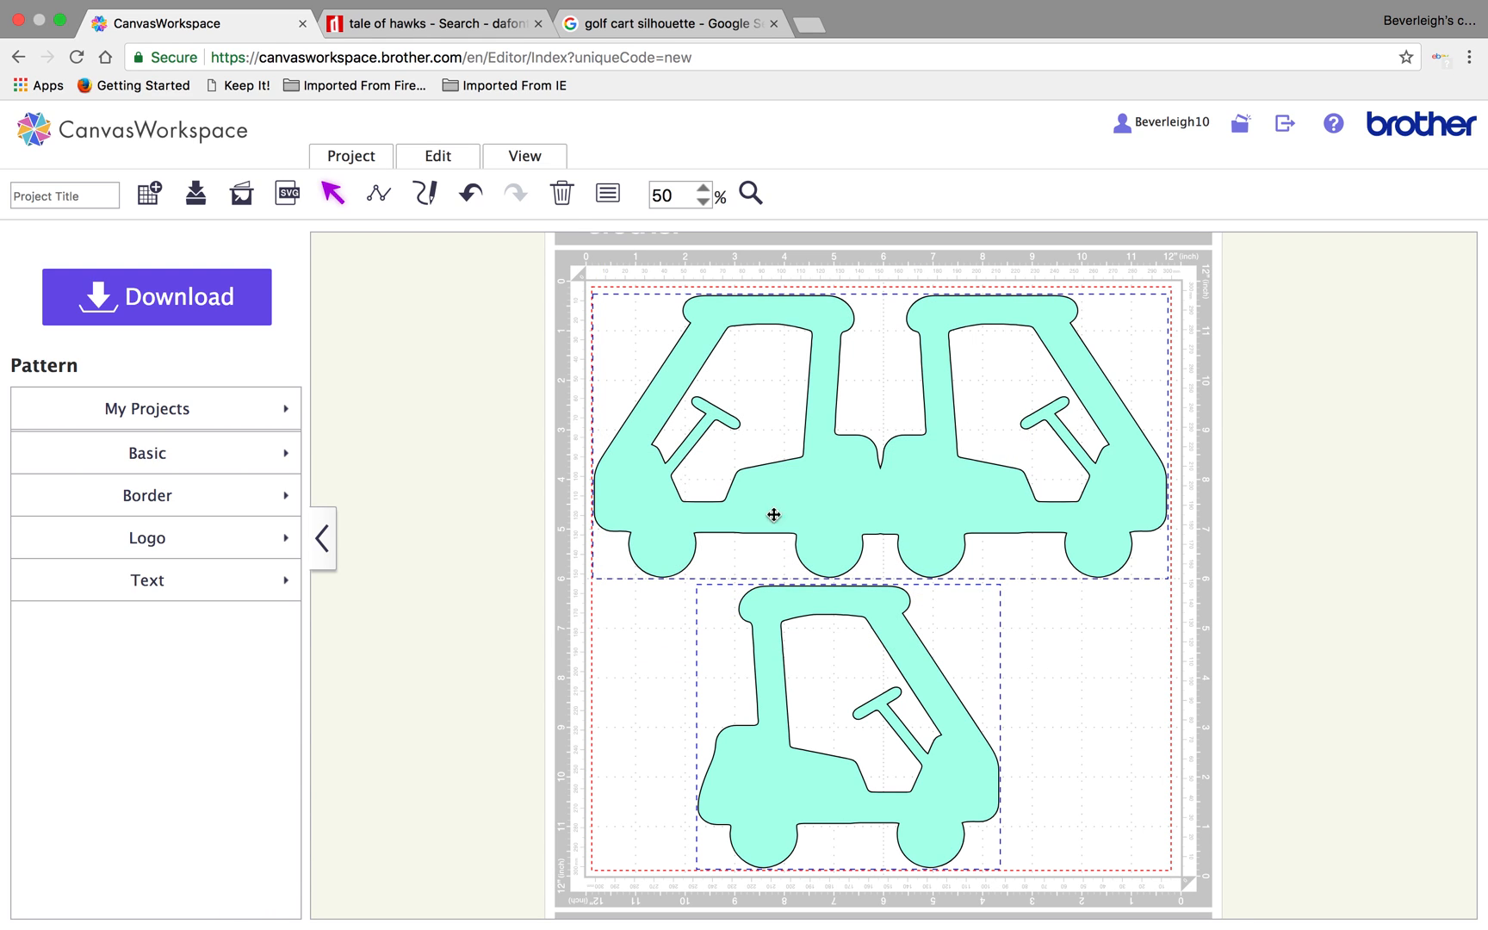
pyautogui.click(439, 153)
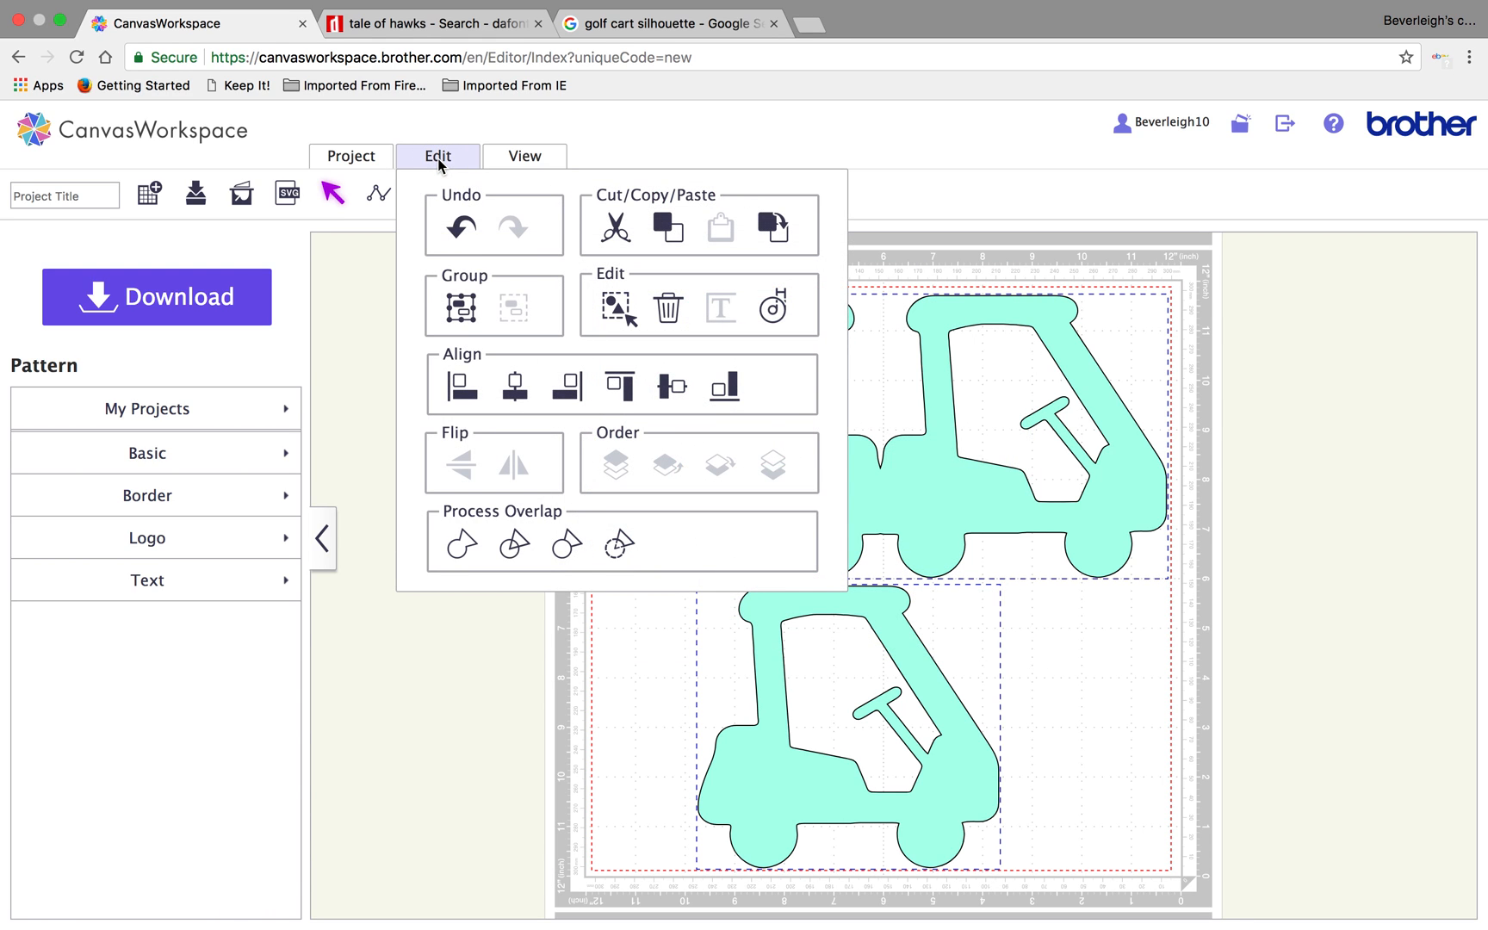
pyautogui.click(462, 307)
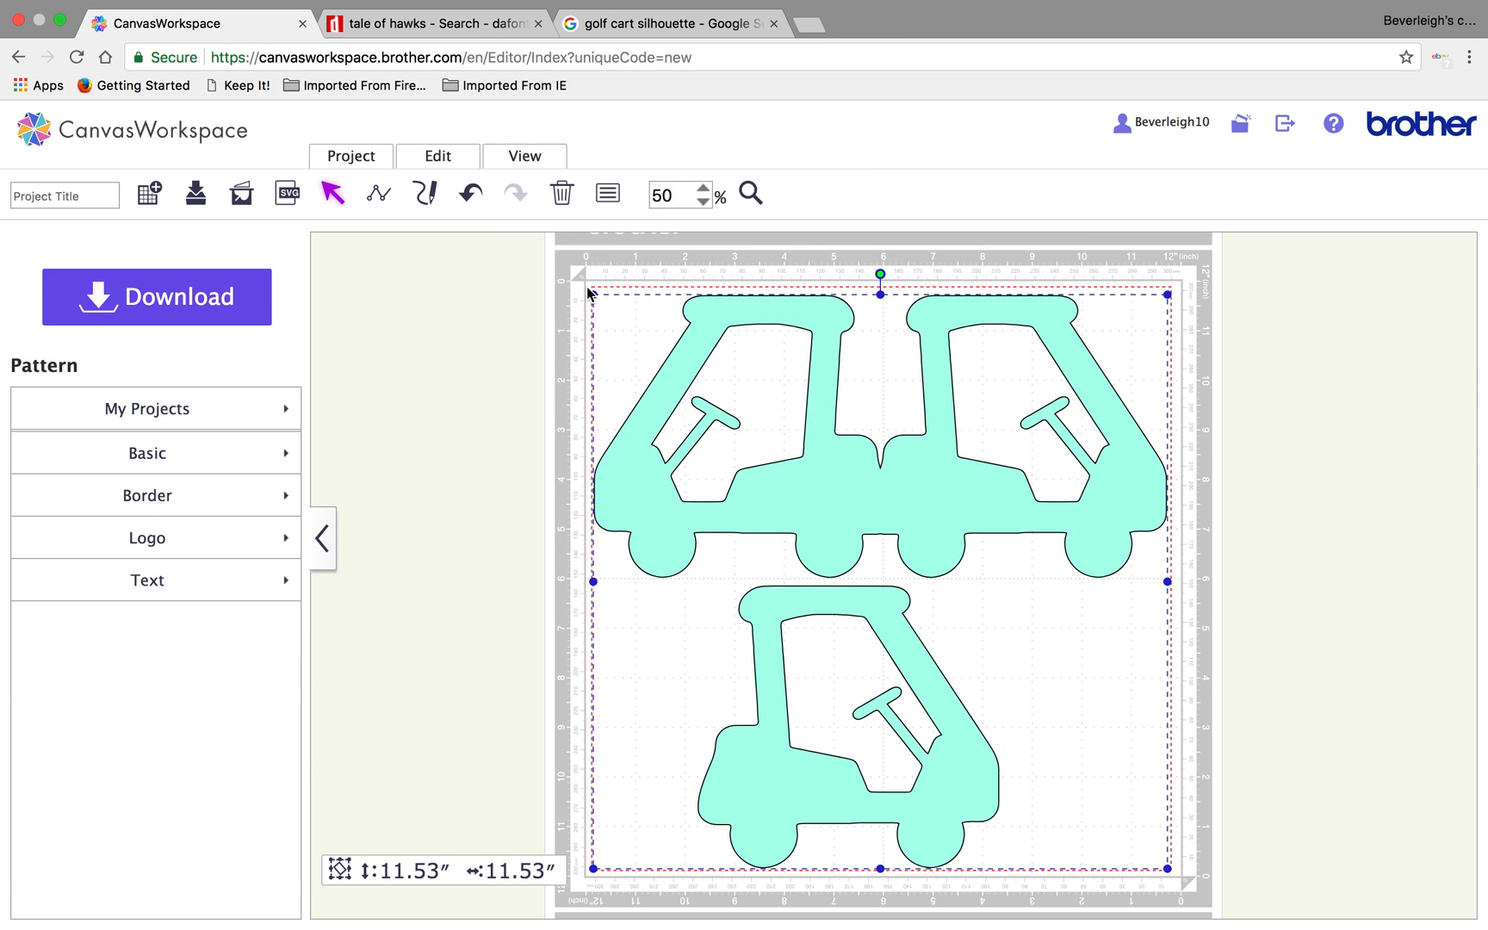
pyautogui.moveTo(592, 293); pyautogui.dragTo(600, 301)
# Ungroup the resized carts and move the merged carts slightly up, away from the single cart.
pyautogui.click(449, 160)
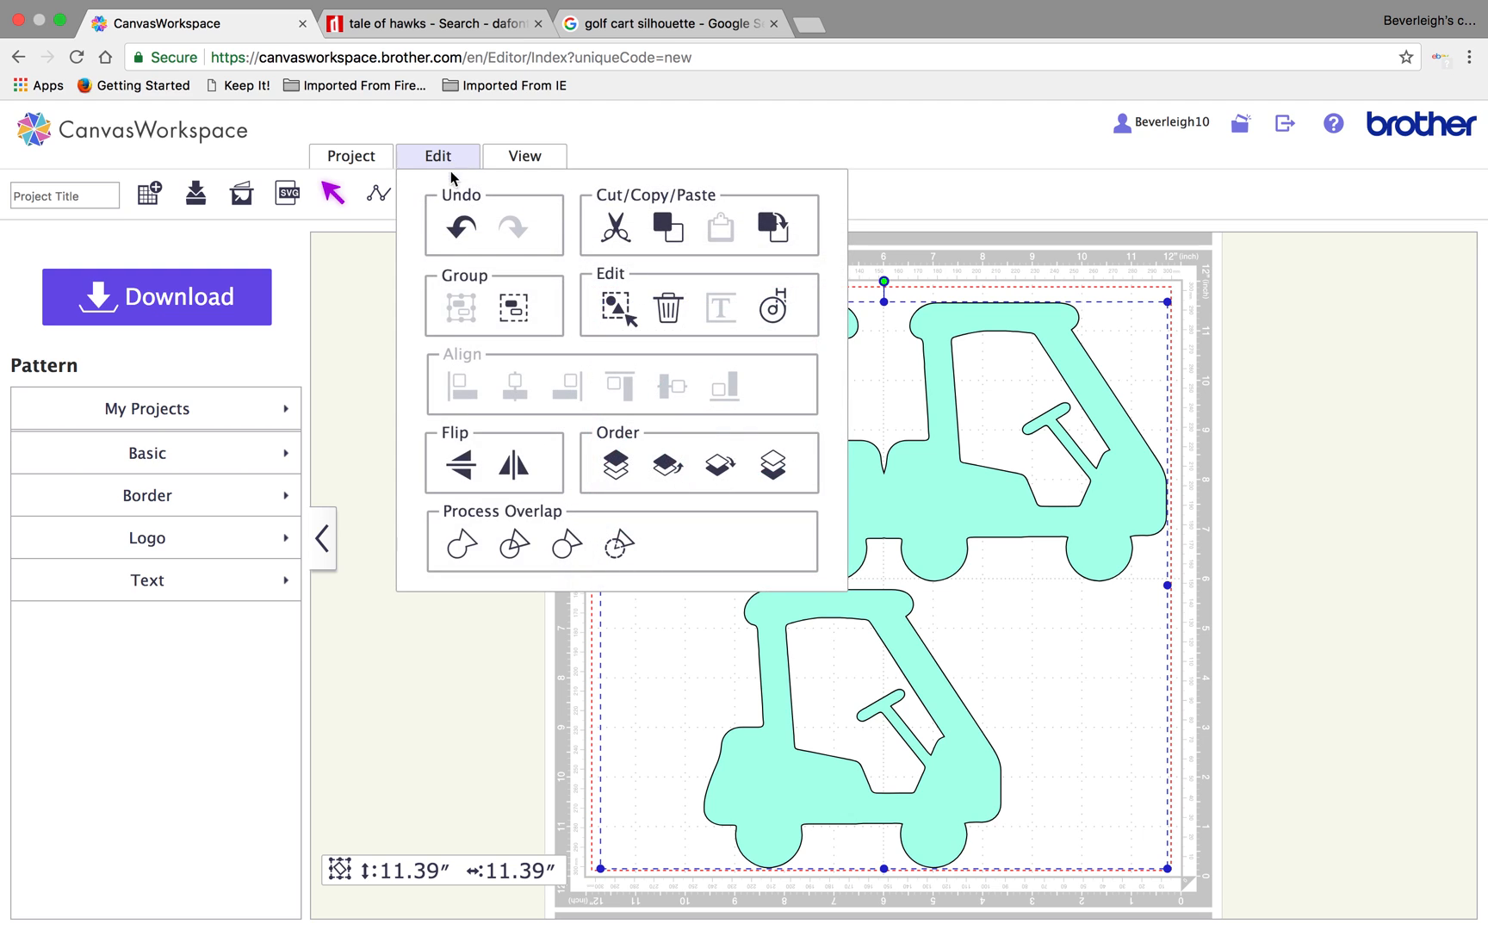
pyautogui.click(513, 307)
pyautogui.click(1066, 713)
pyautogui.moveTo(968, 475); pyautogui.dragTo(966, 469)
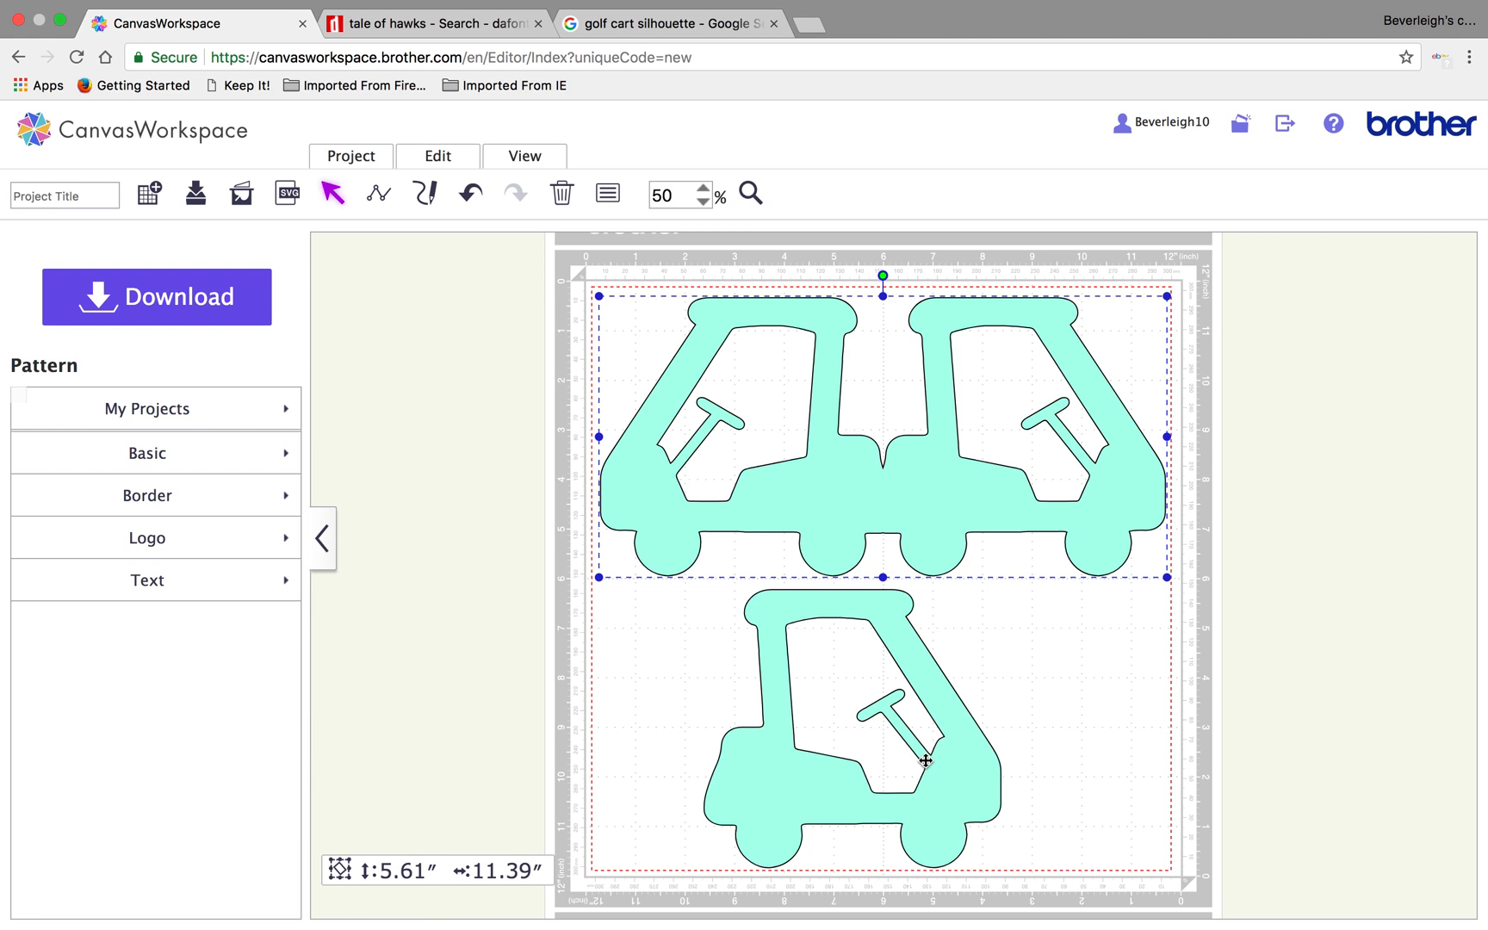
pyautogui.click(1055, 768)
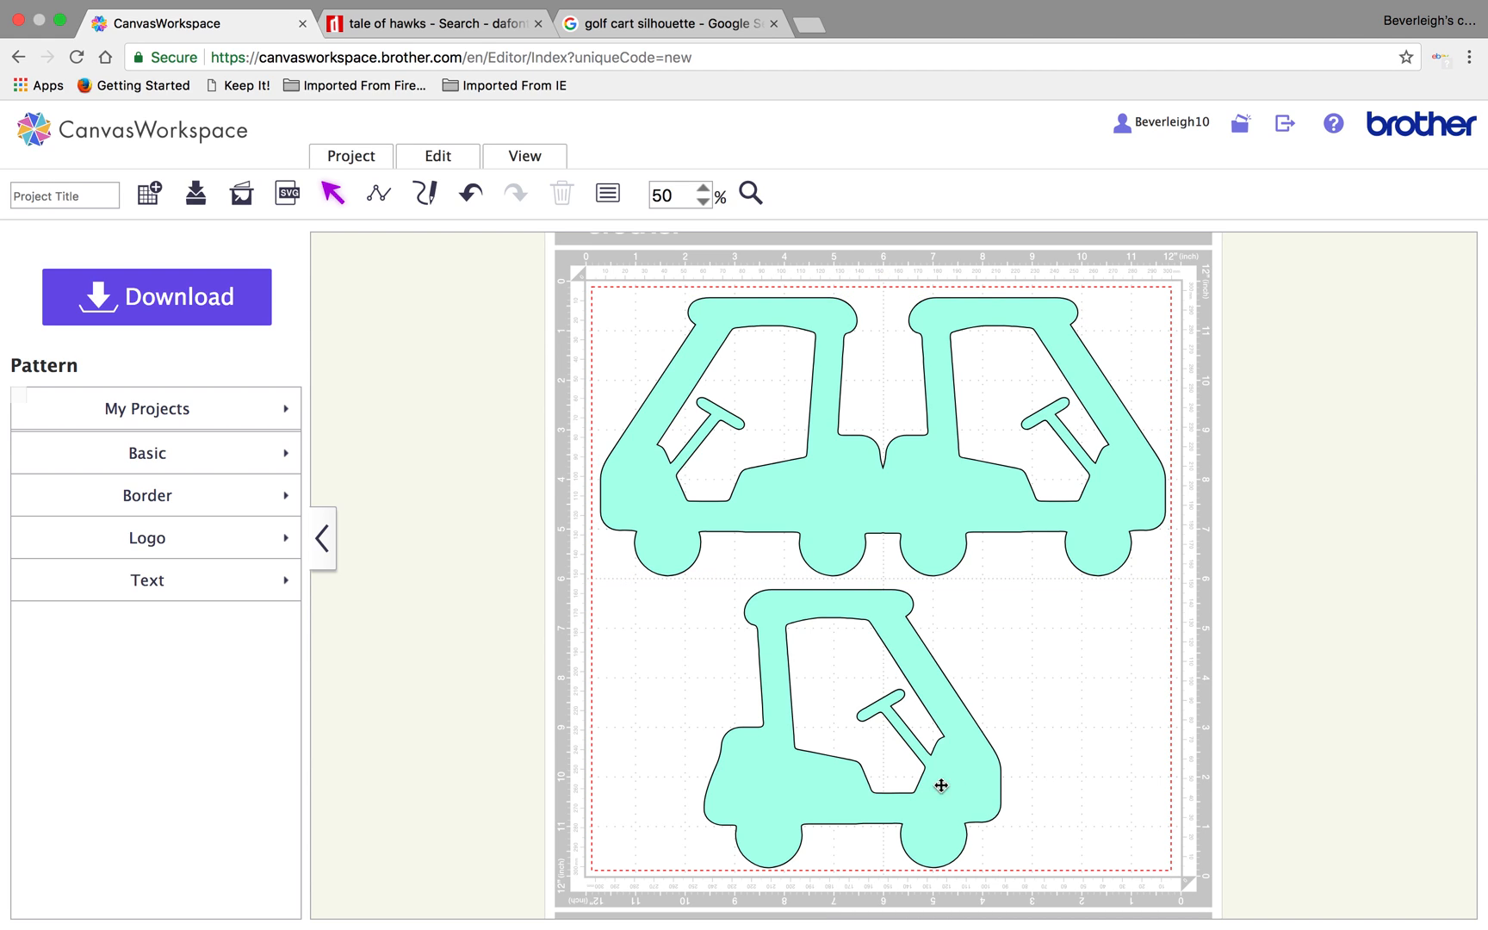
# Create an inward offset line of the single cart with 0.08 inches spacing and round corners, leaving the original as is.
pyautogui.click(970, 781)
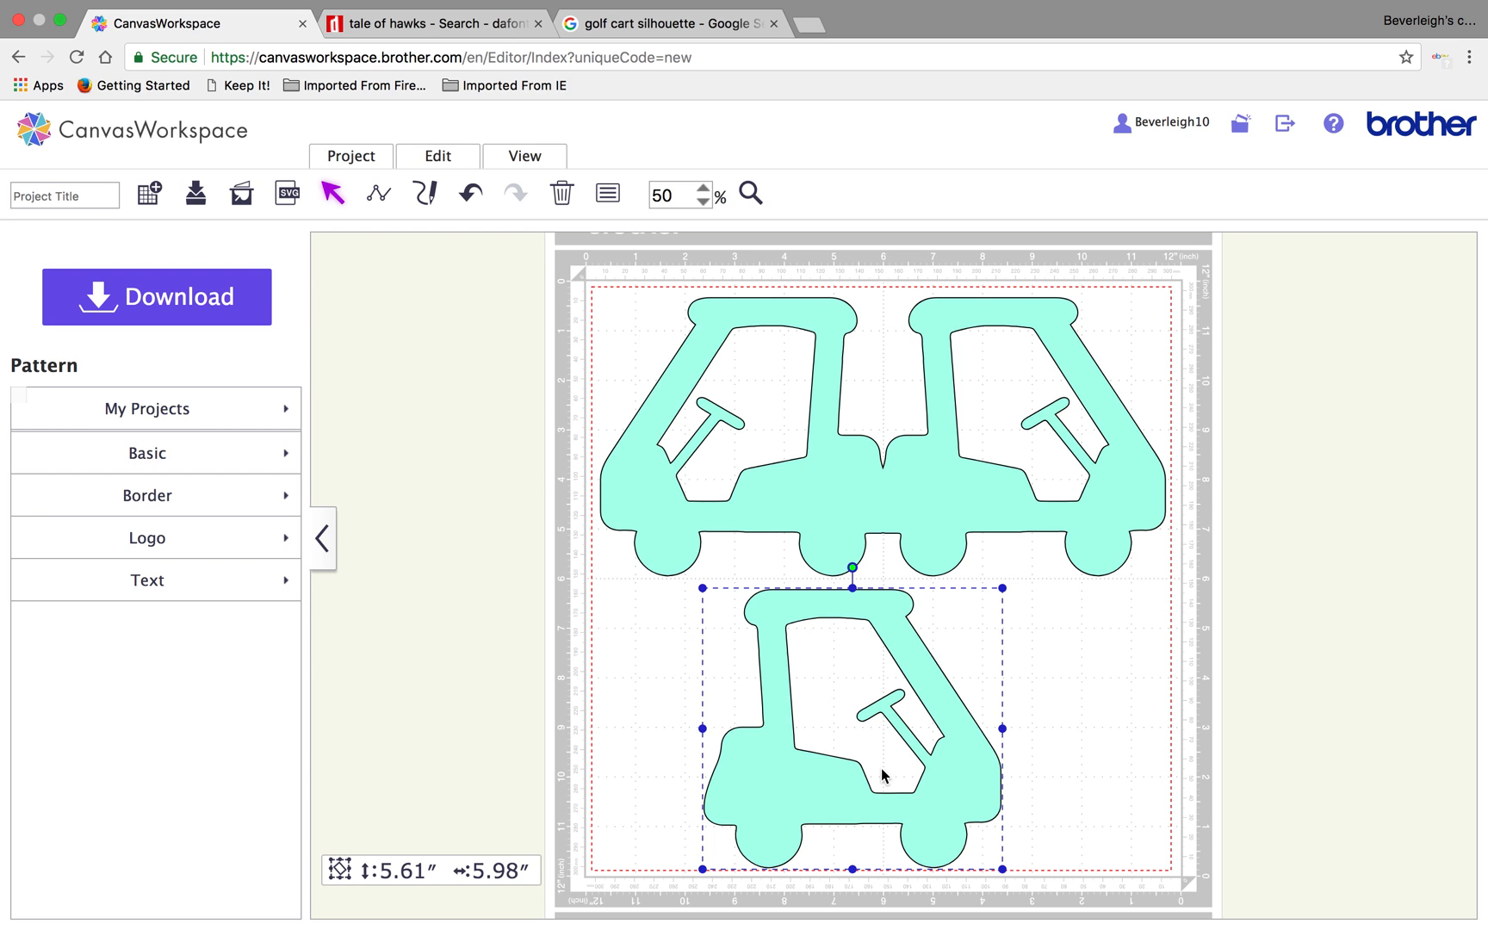
pyautogui.click(461, 160)
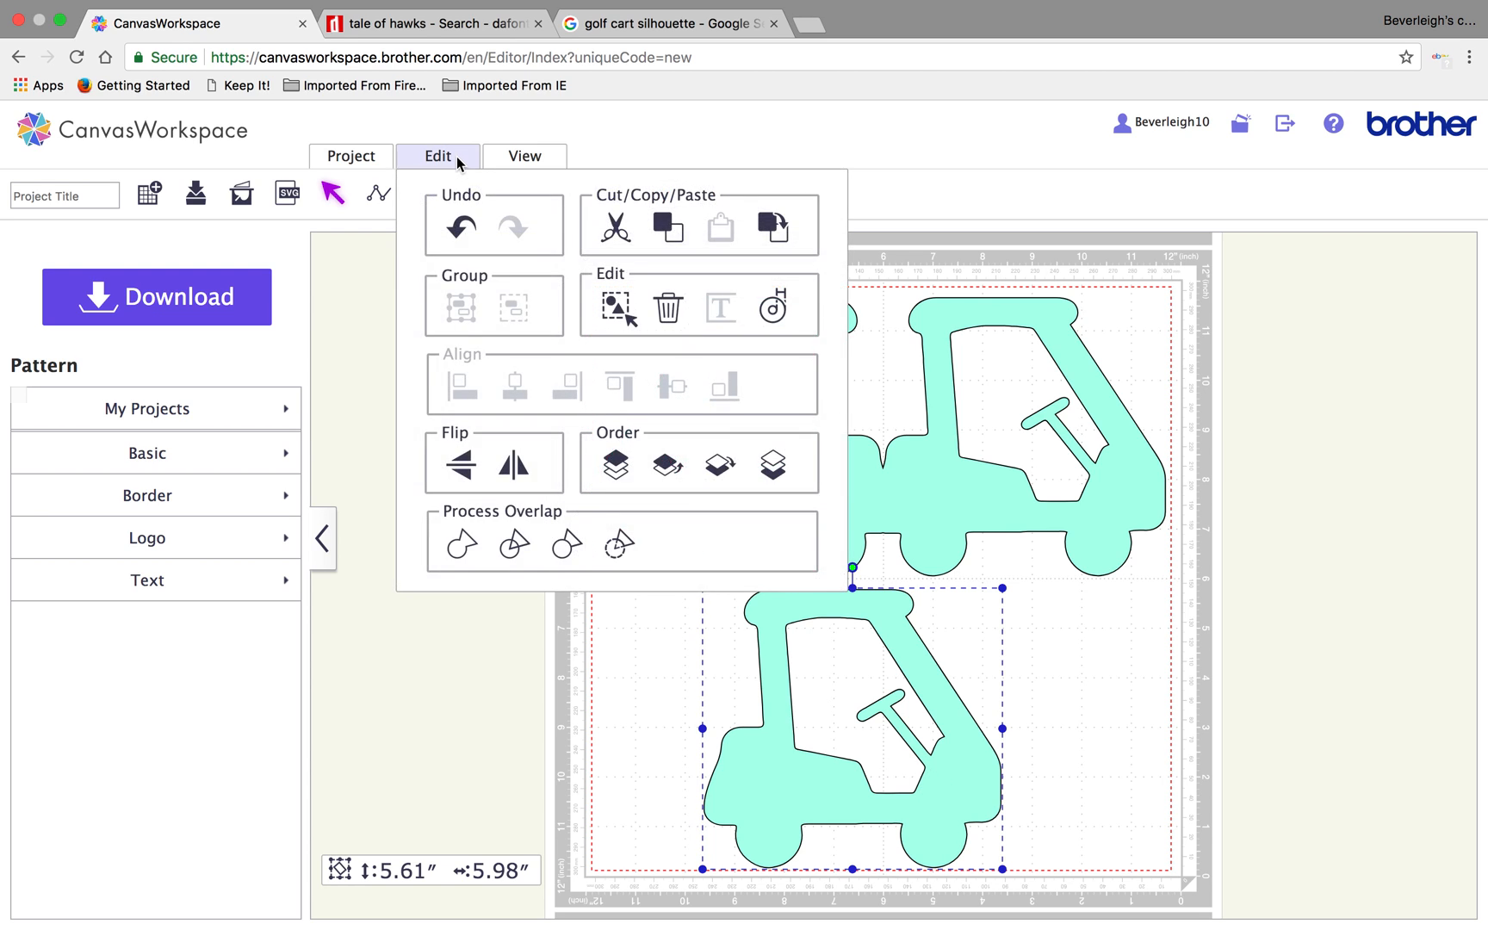
pyautogui.click(783, 310)
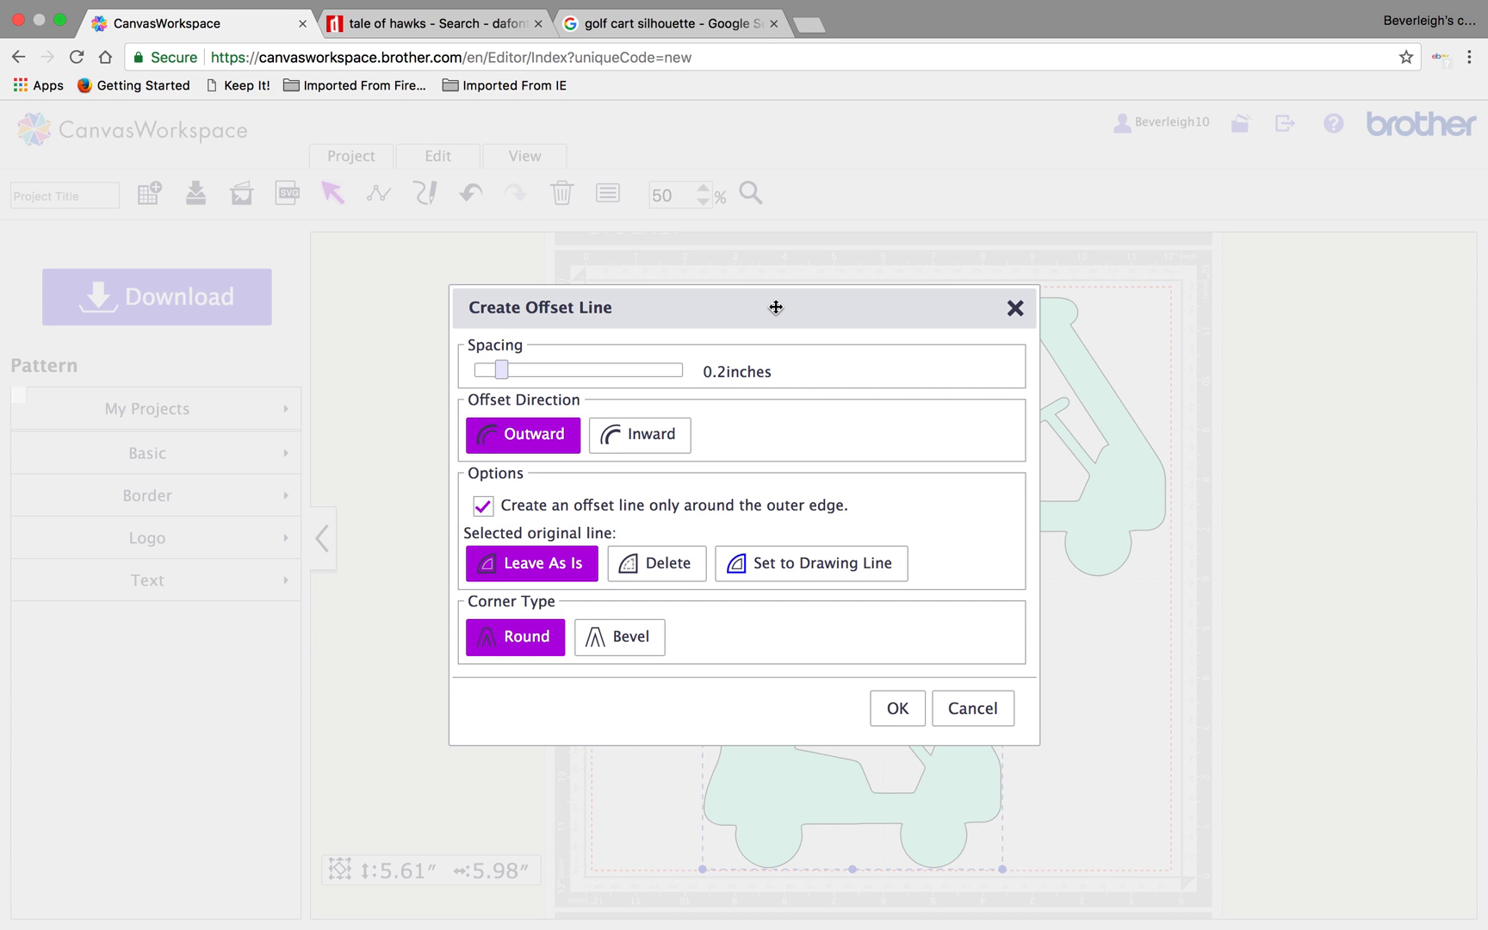
pyautogui.moveTo(501, 370); pyautogui.dragTo(487, 369)
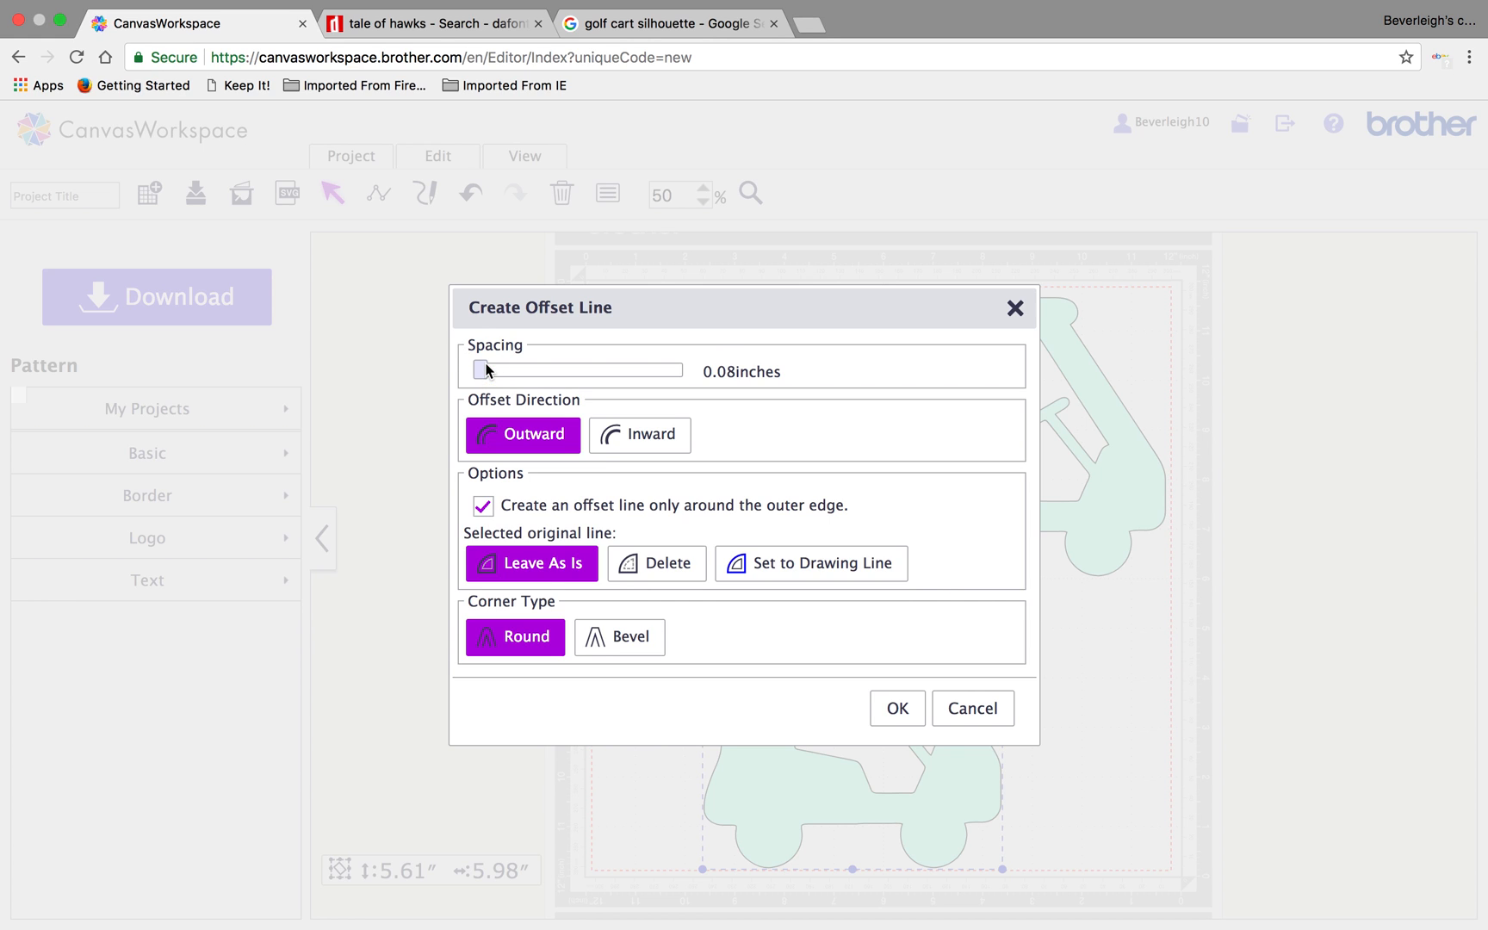
pyautogui.click(661, 435)
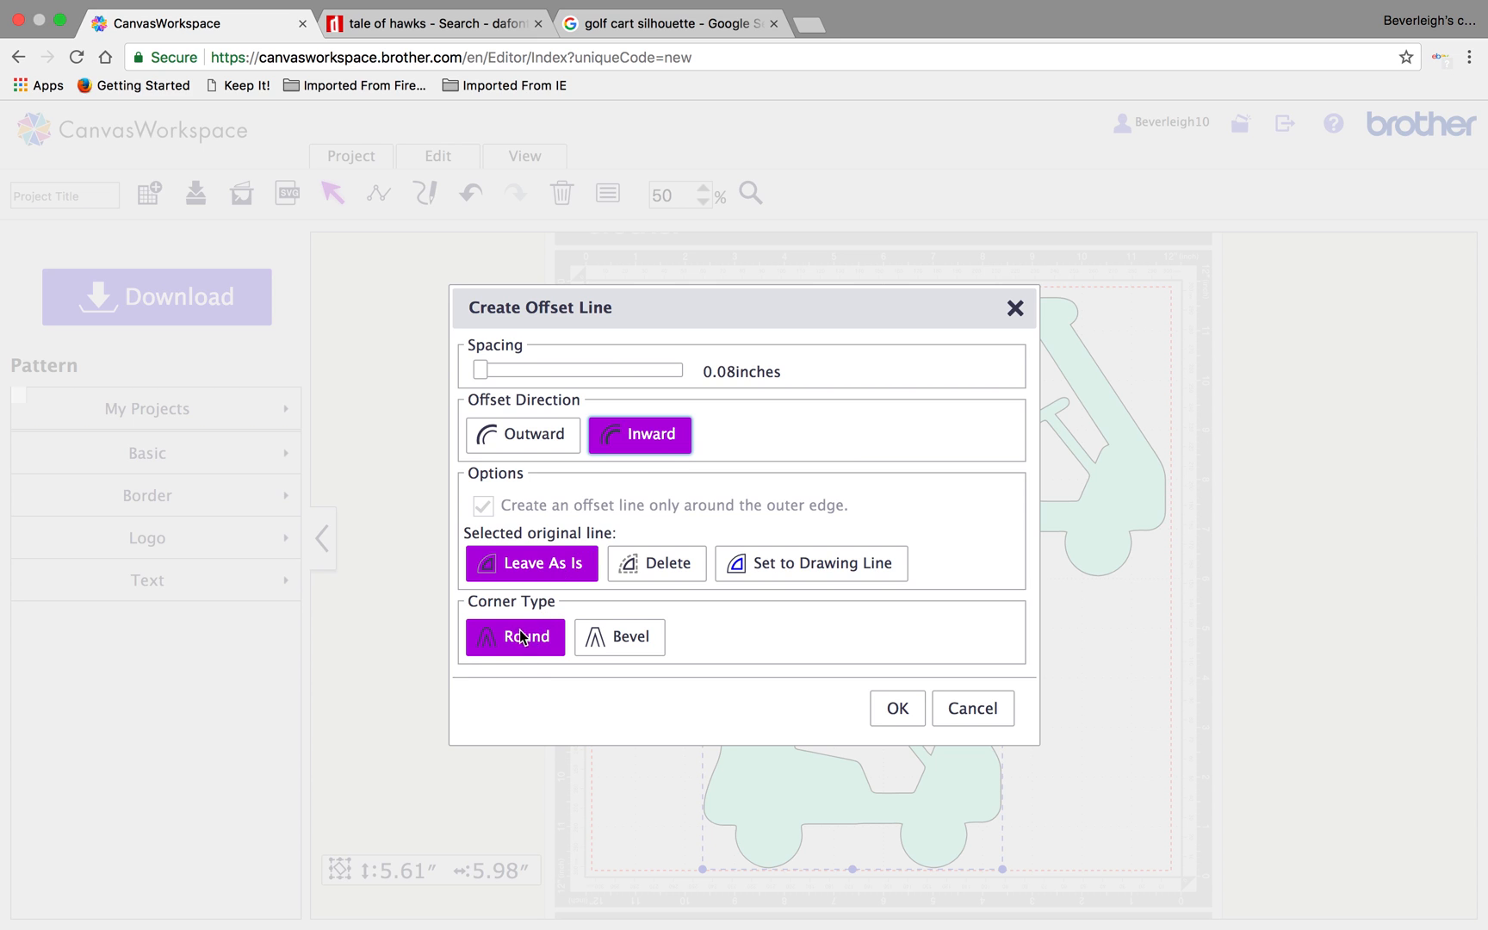
pyautogui.click(895, 707)
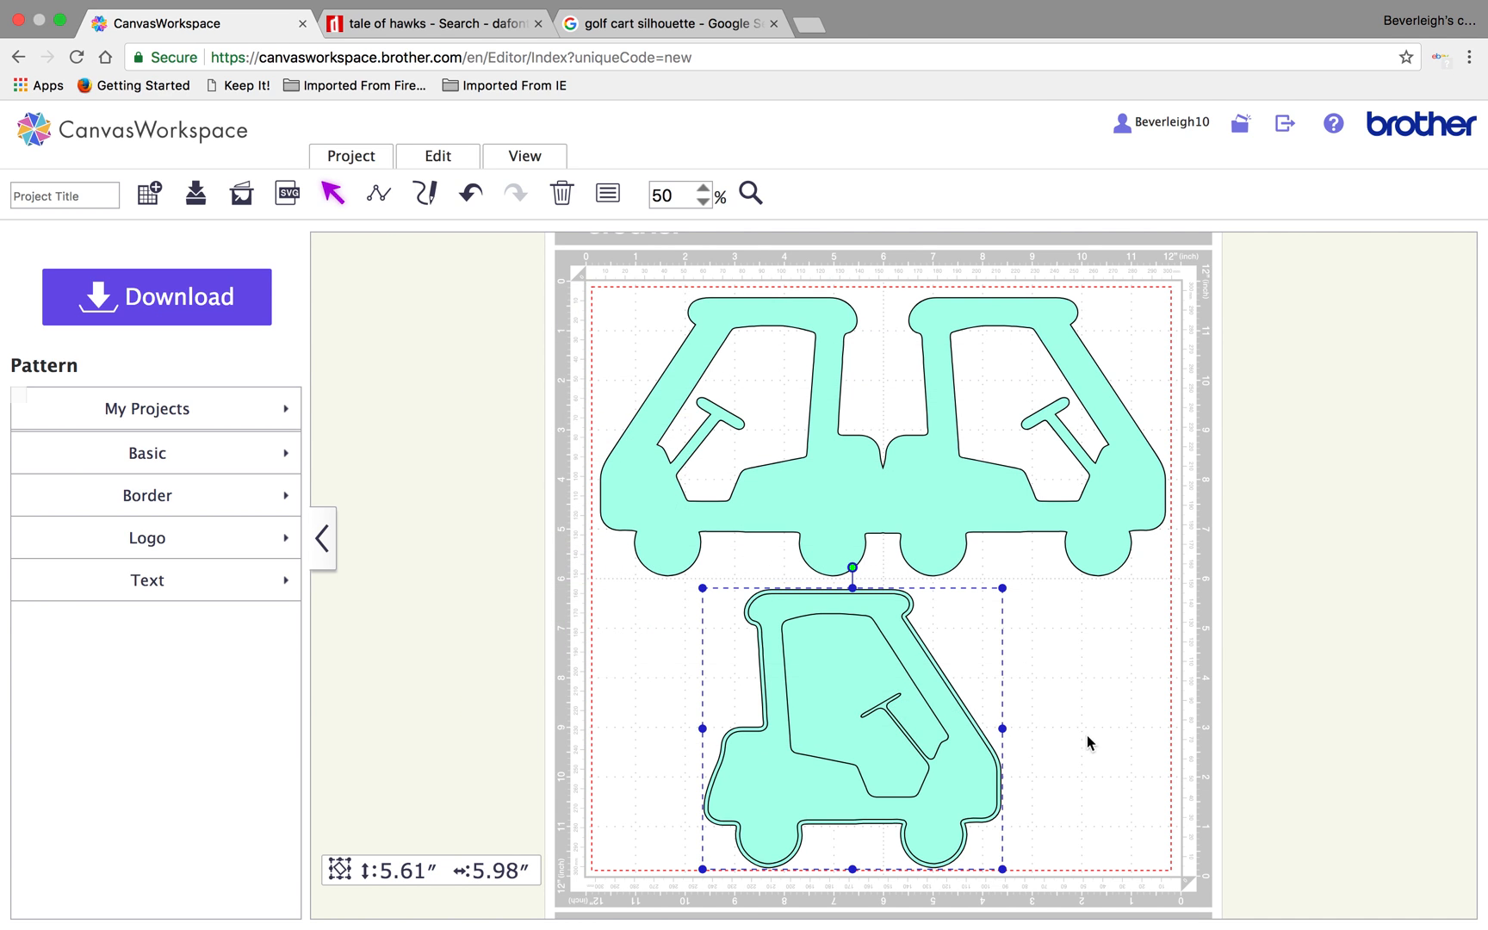
# Move the inward offset cart out to the right of the original cart and ungroup its outlines.
pyautogui.moveTo(982, 759); pyautogui.dragTo(1345, 754)
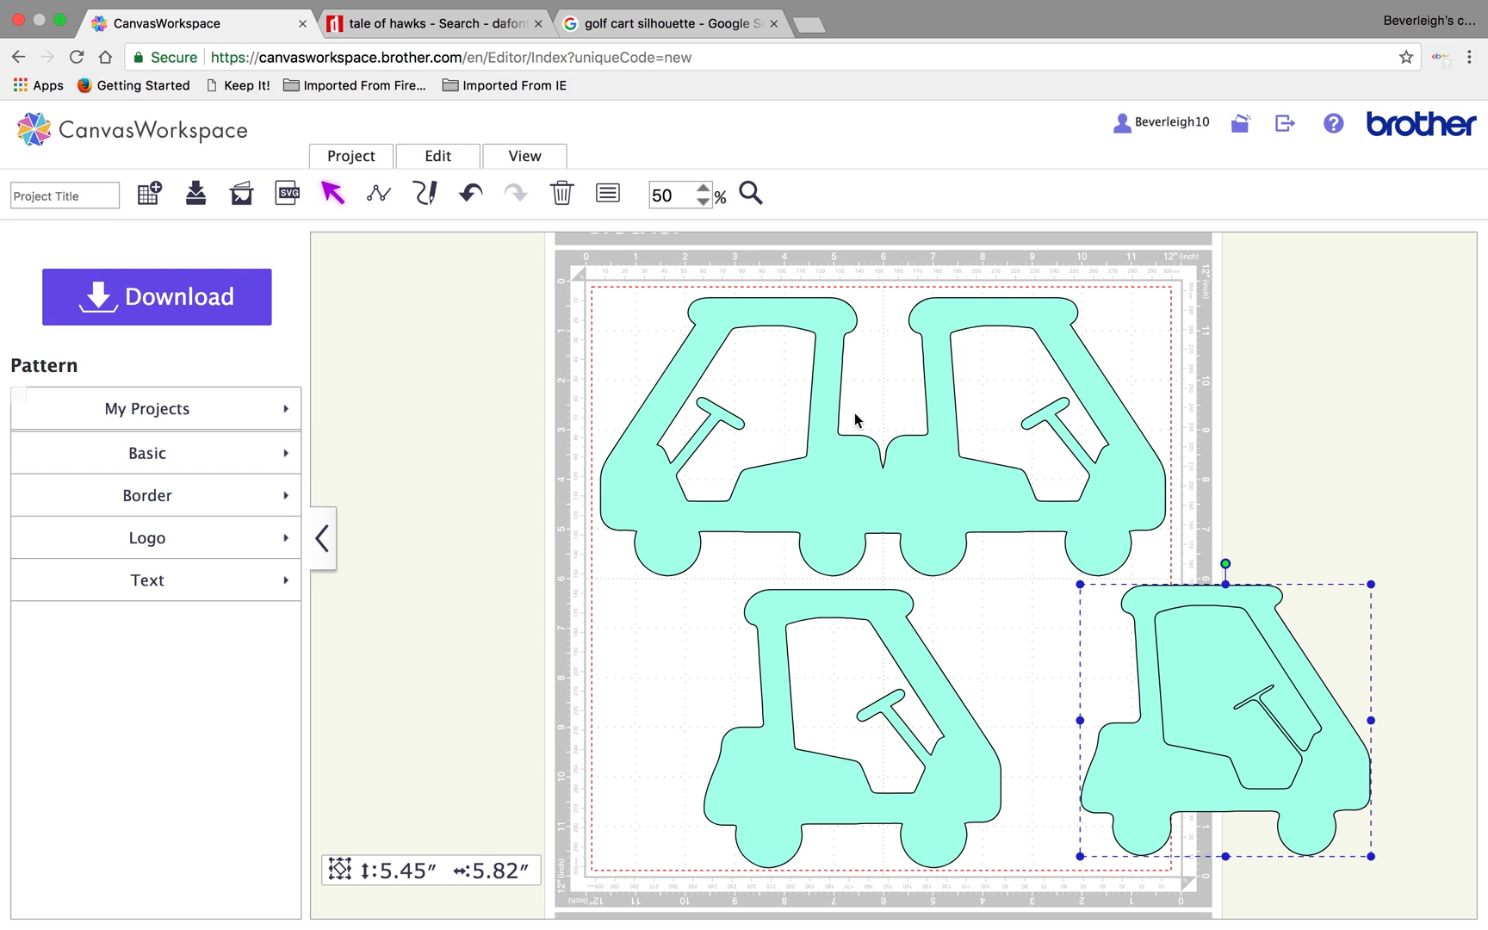
pyautogui.click(449, 156)
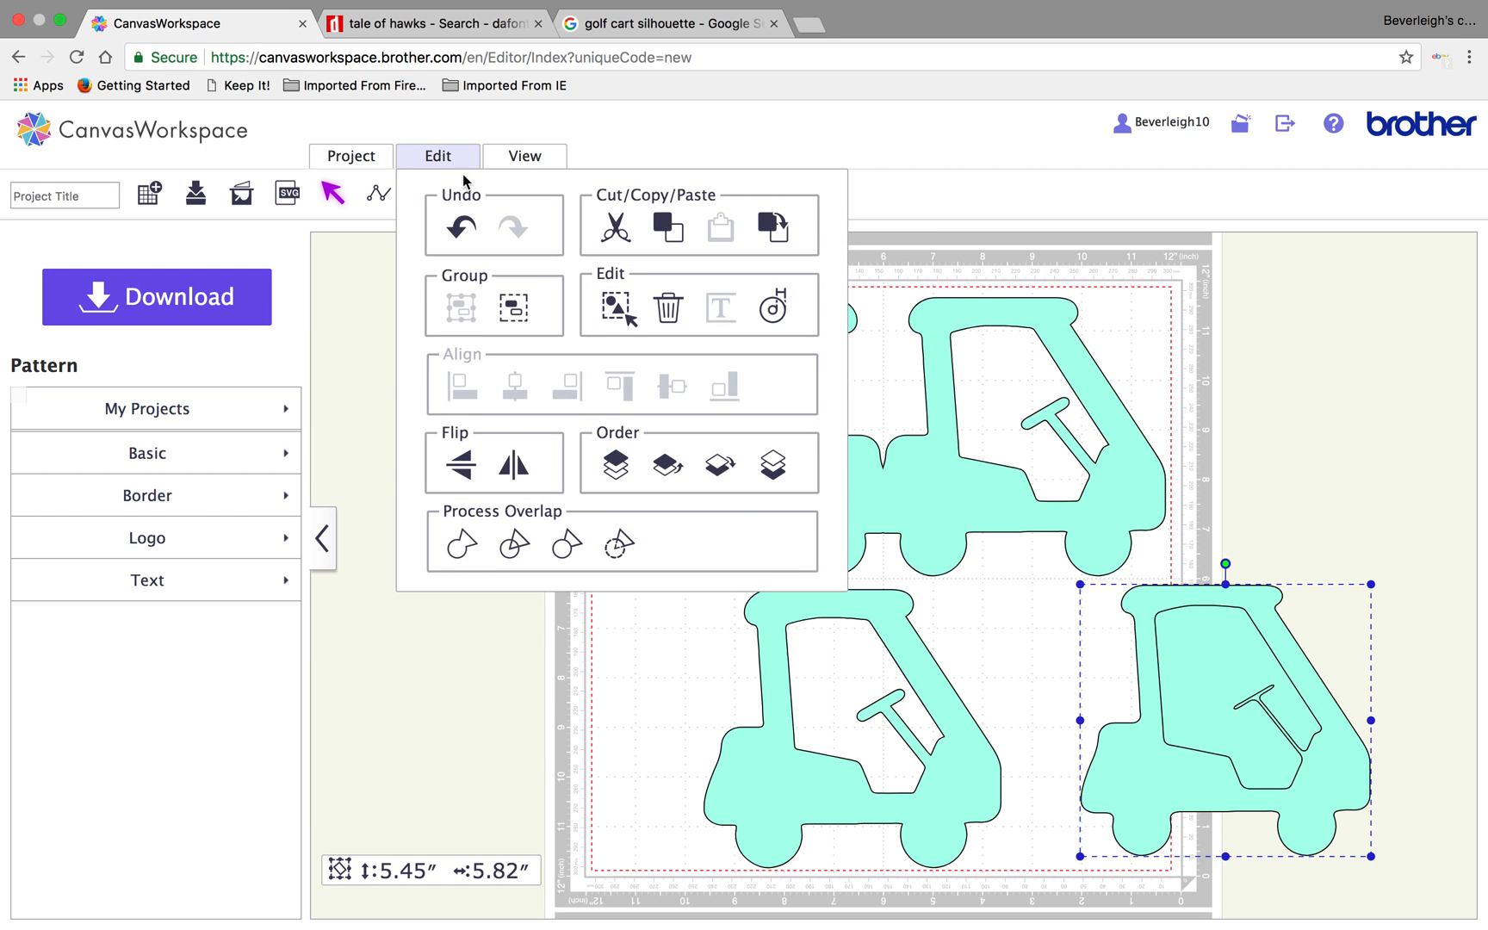
pyautogui.click(514, 309)
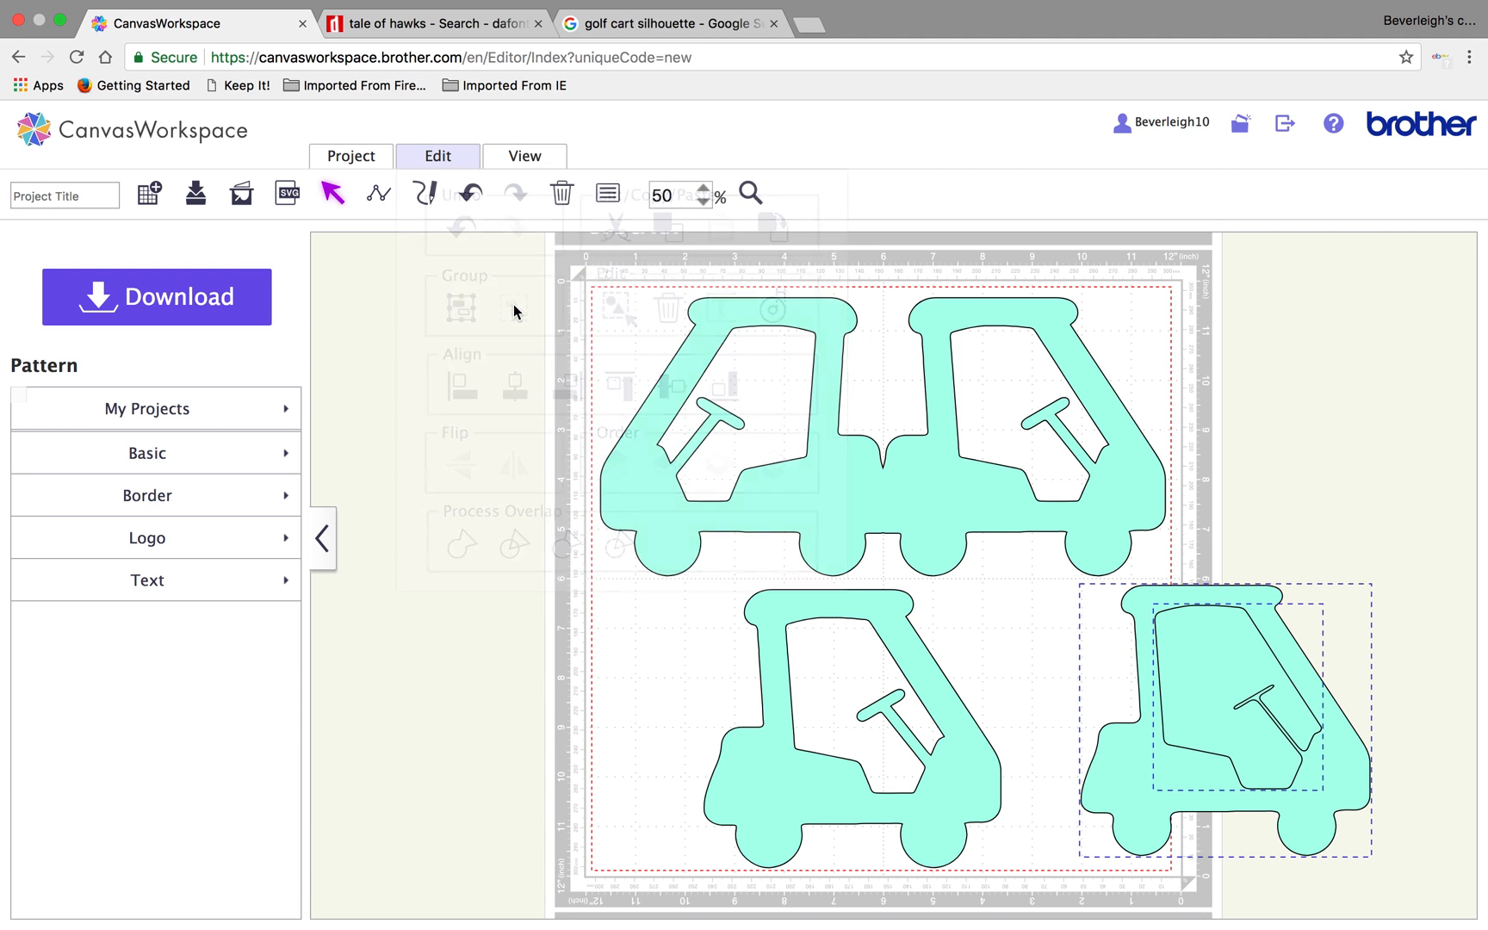
pyautogui.moveTo(1242, 666)
pyautogui.mouseDown()
pyautogui.moveTo(1274, 613)
pyautogui.moveTo(1251, 685)
pyautogui.mouseUp()
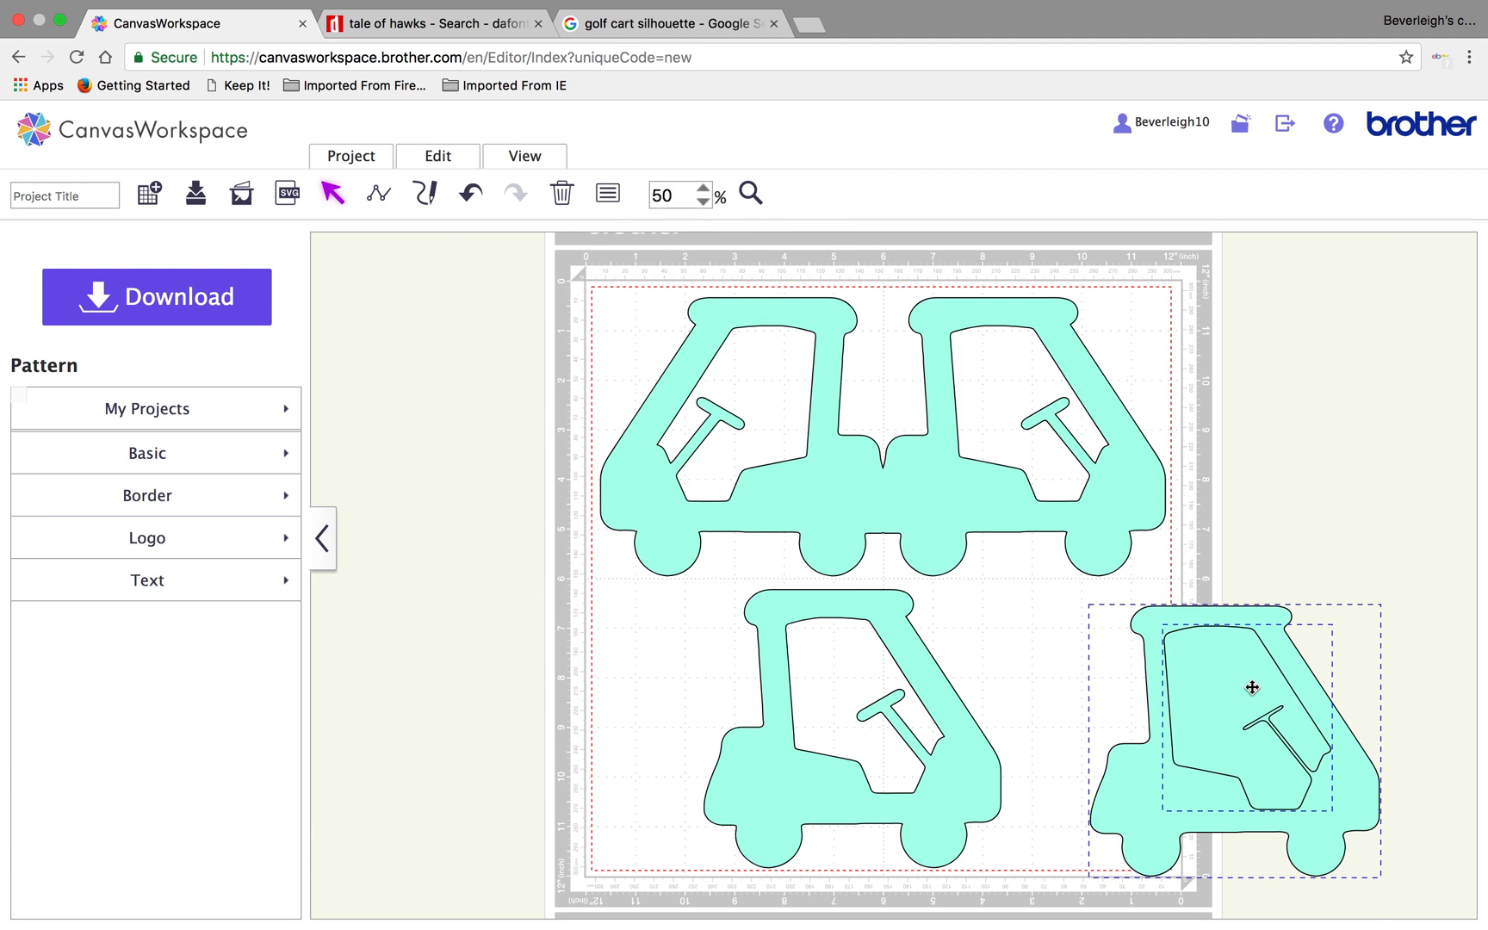
# Cut the window outline out of the offset cart's body using overlap processing and delete the separated window piece.
pyautogui.click(438, 156)
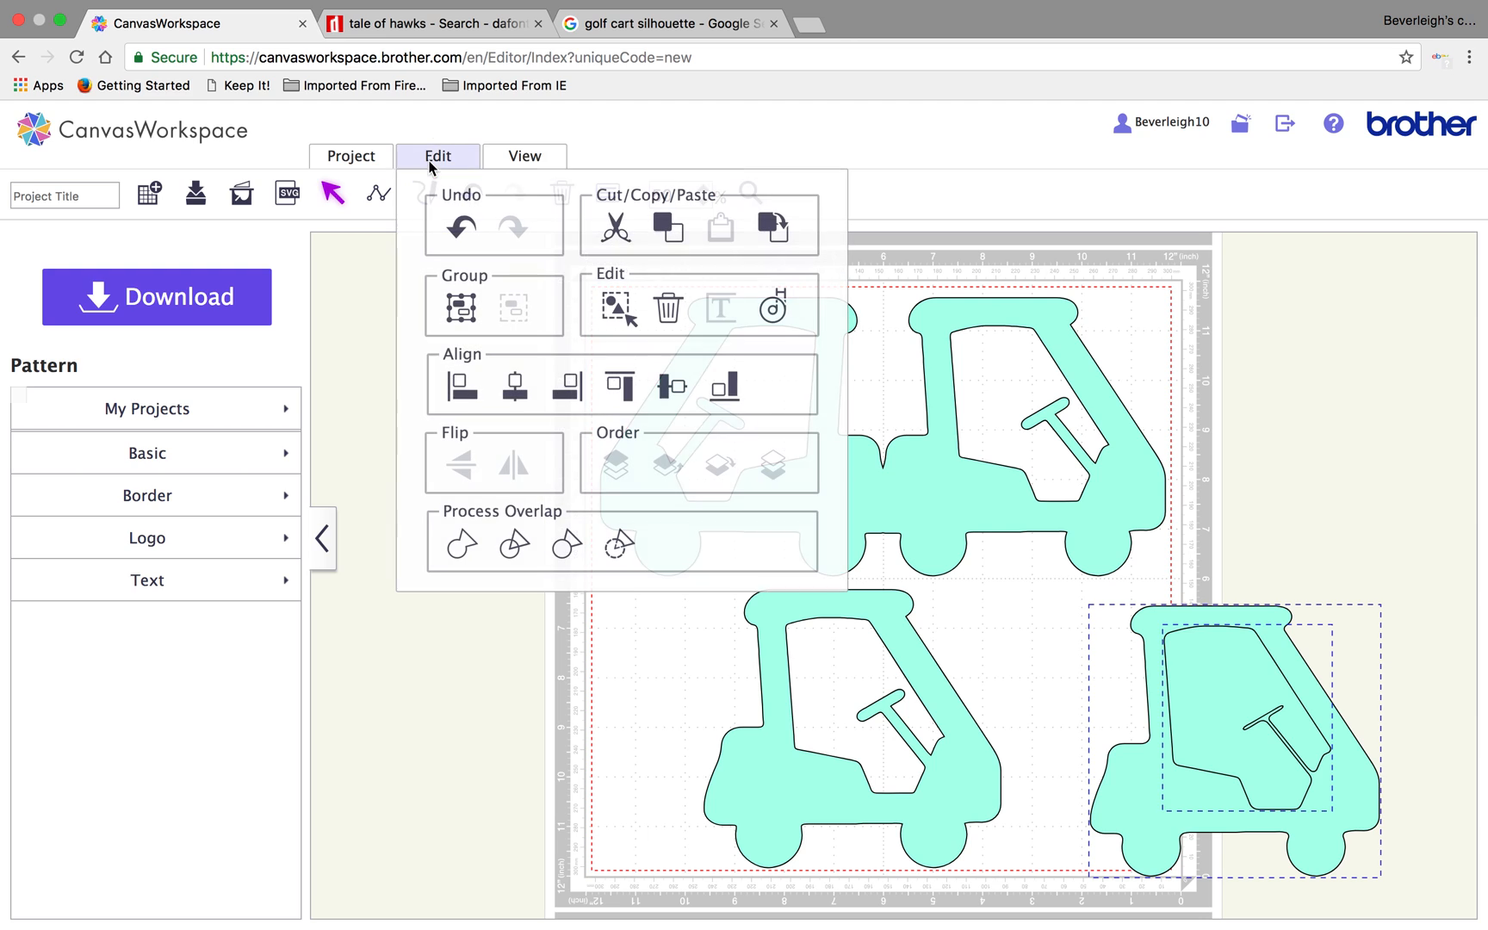
pyautogui.click(514, 544)
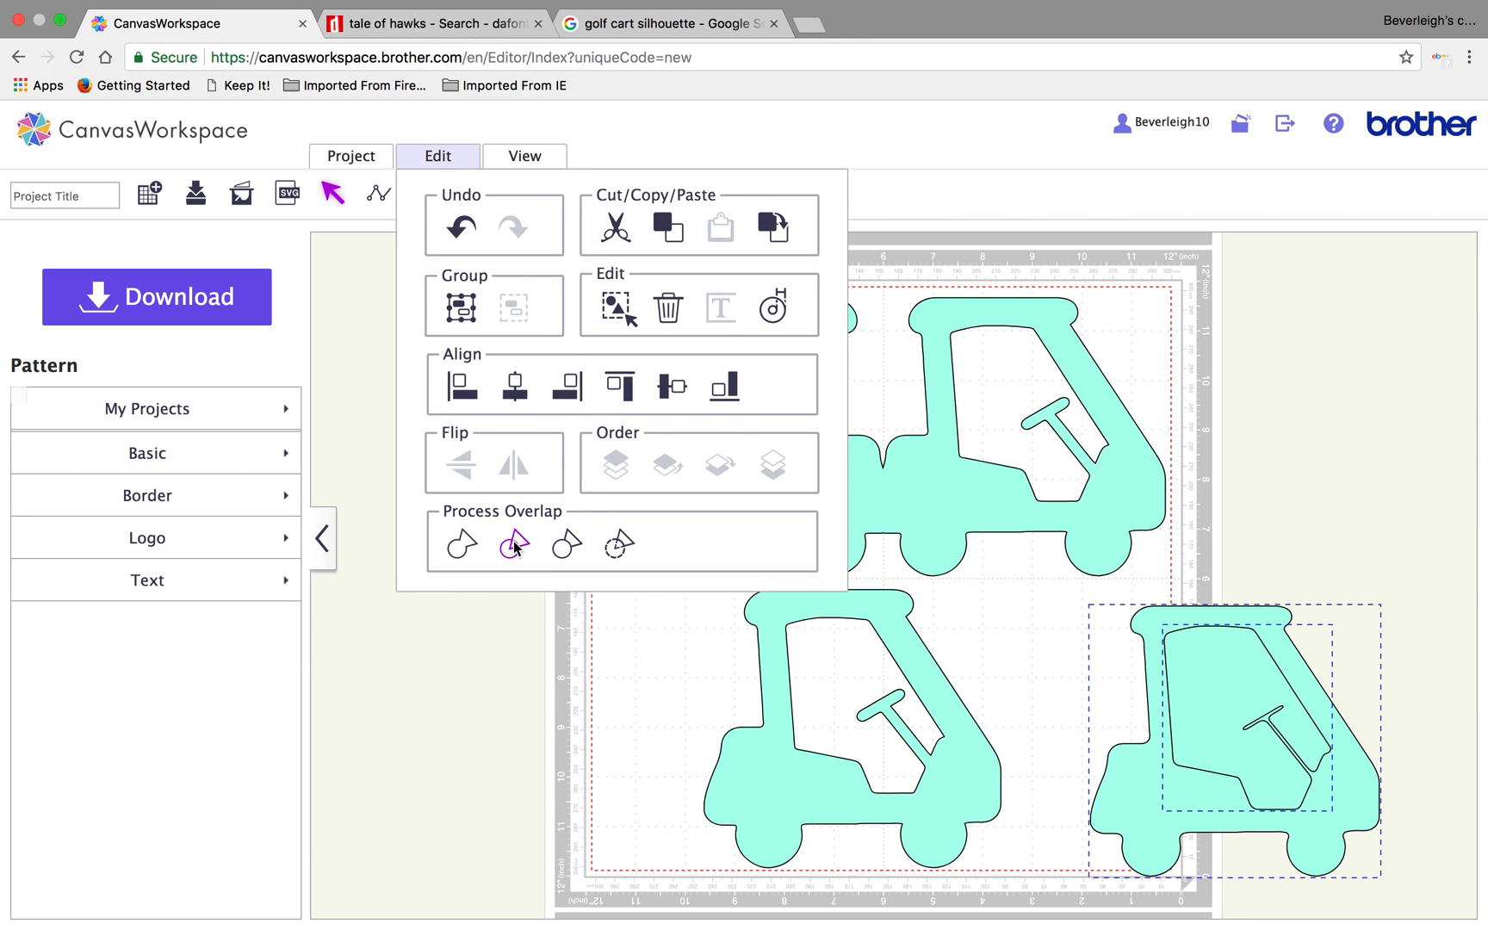
pyautogui.moveTo(1243, 657); pyautogui.dragTo(1292, 422)
pyautogui.press('Delete')
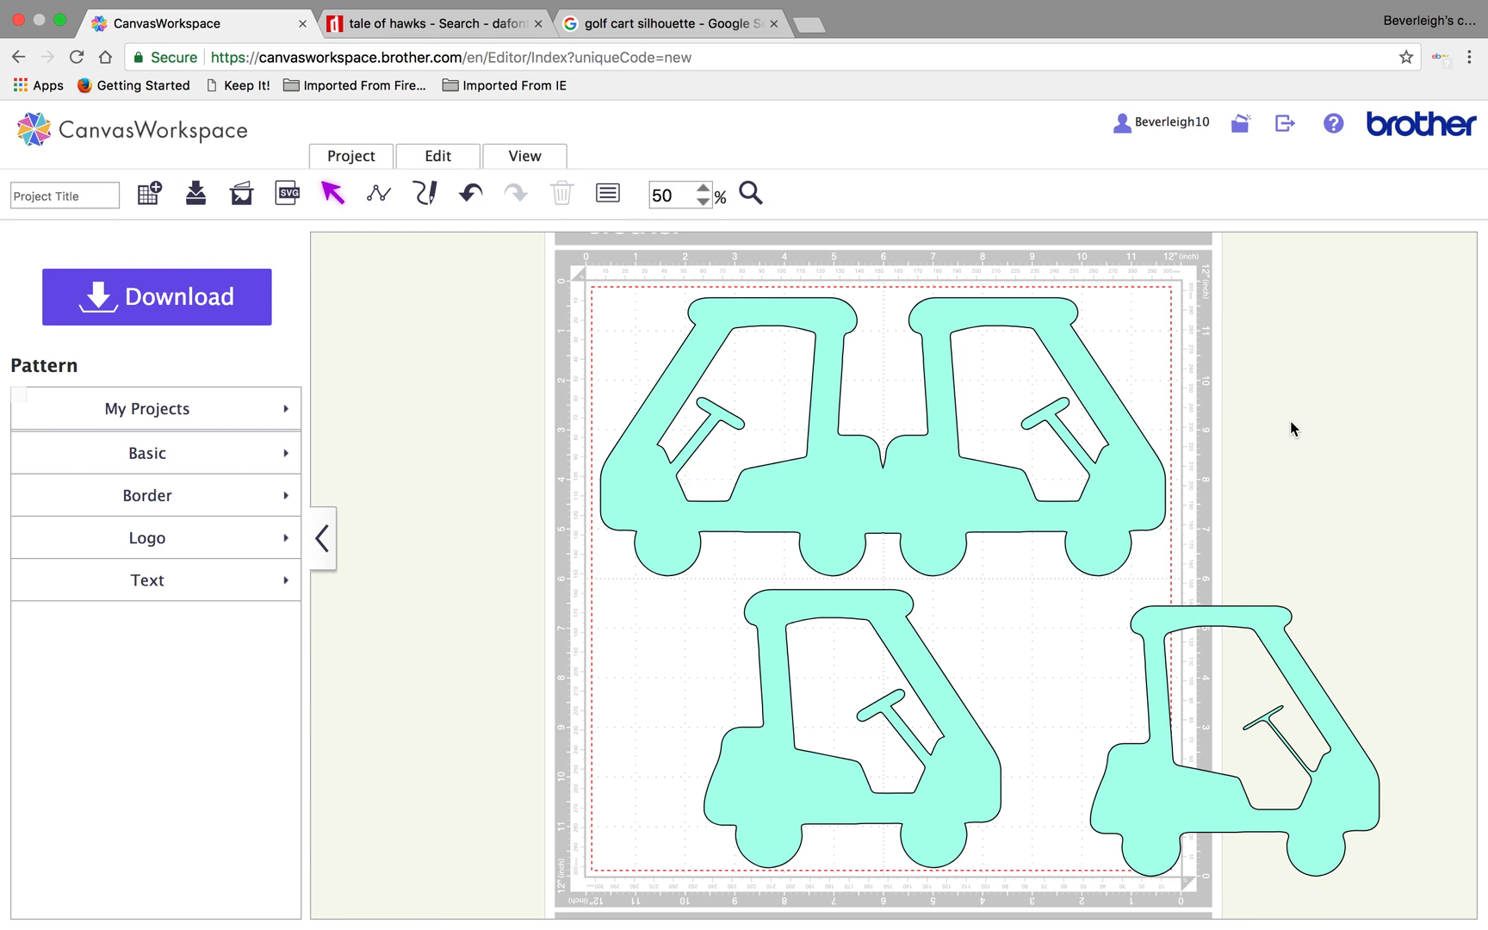
# Place the offset cart centered on top of the original single cart and change its fill color to dark green.
pyautogui.click(1202, 617)
pyautogui.moveTo(1202, 617); pyautogui.dragTo(816, 605)
pyautogui.click(524, 155)
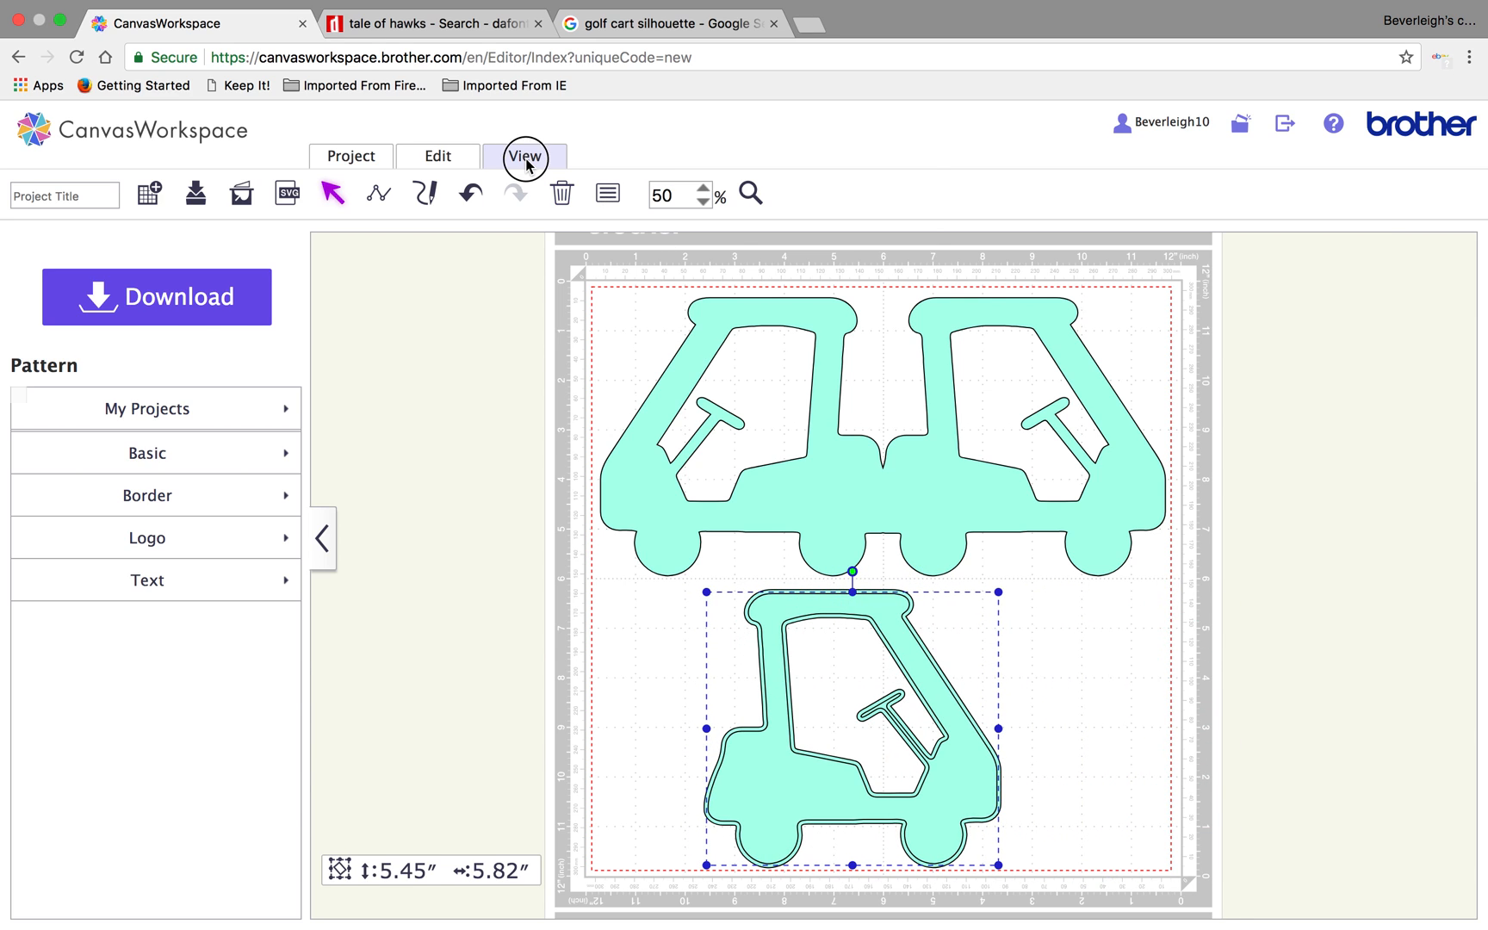
pyautogui.click(583, 540)
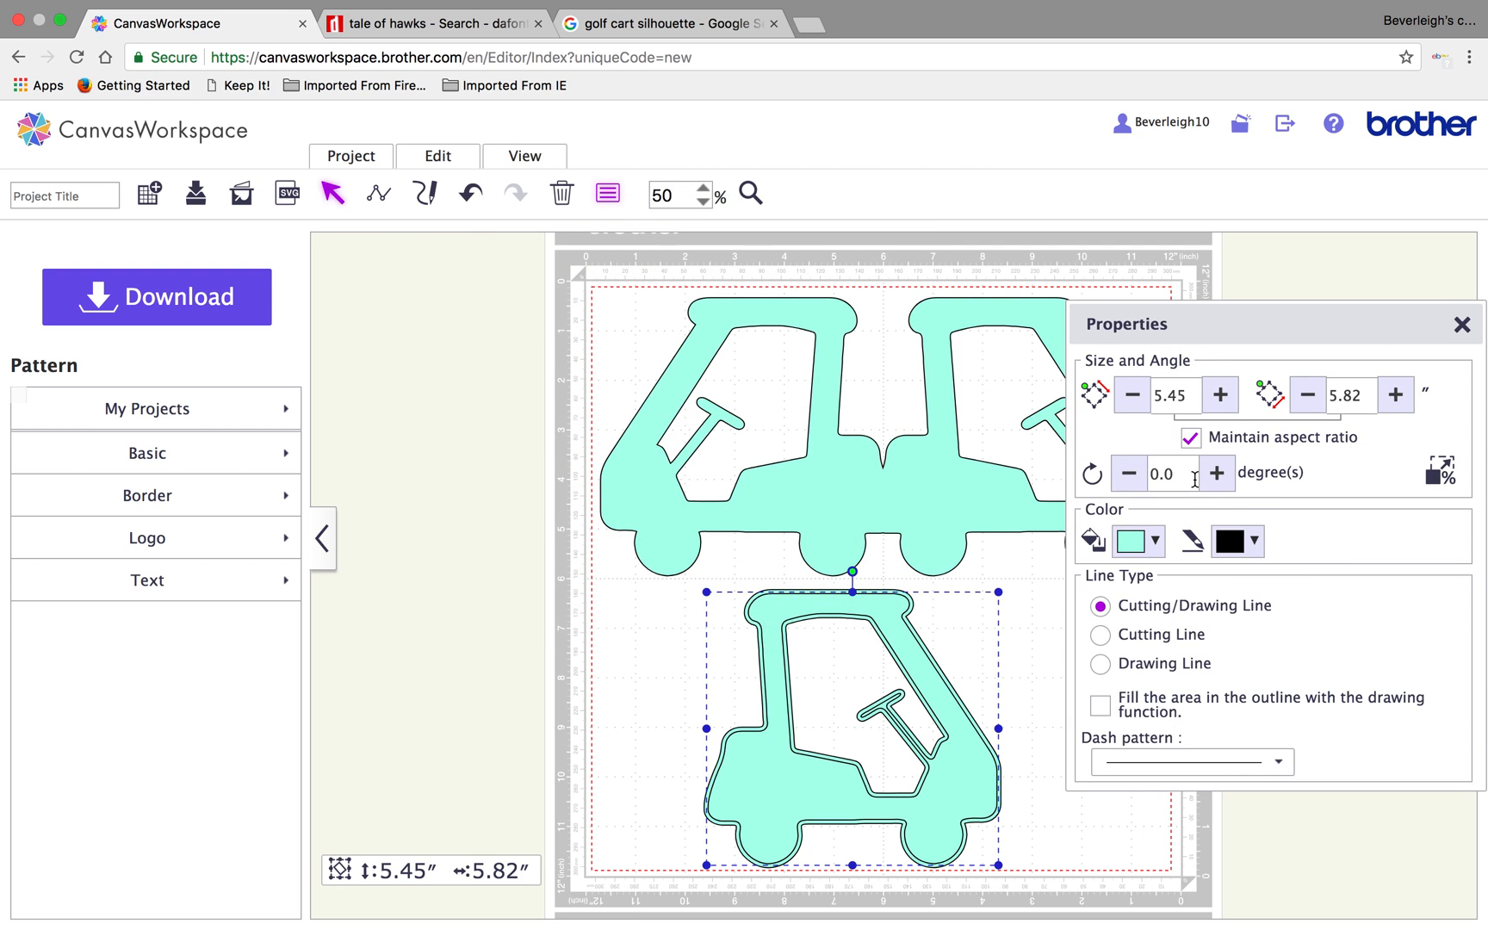
pyautogui.click(1154, 540)
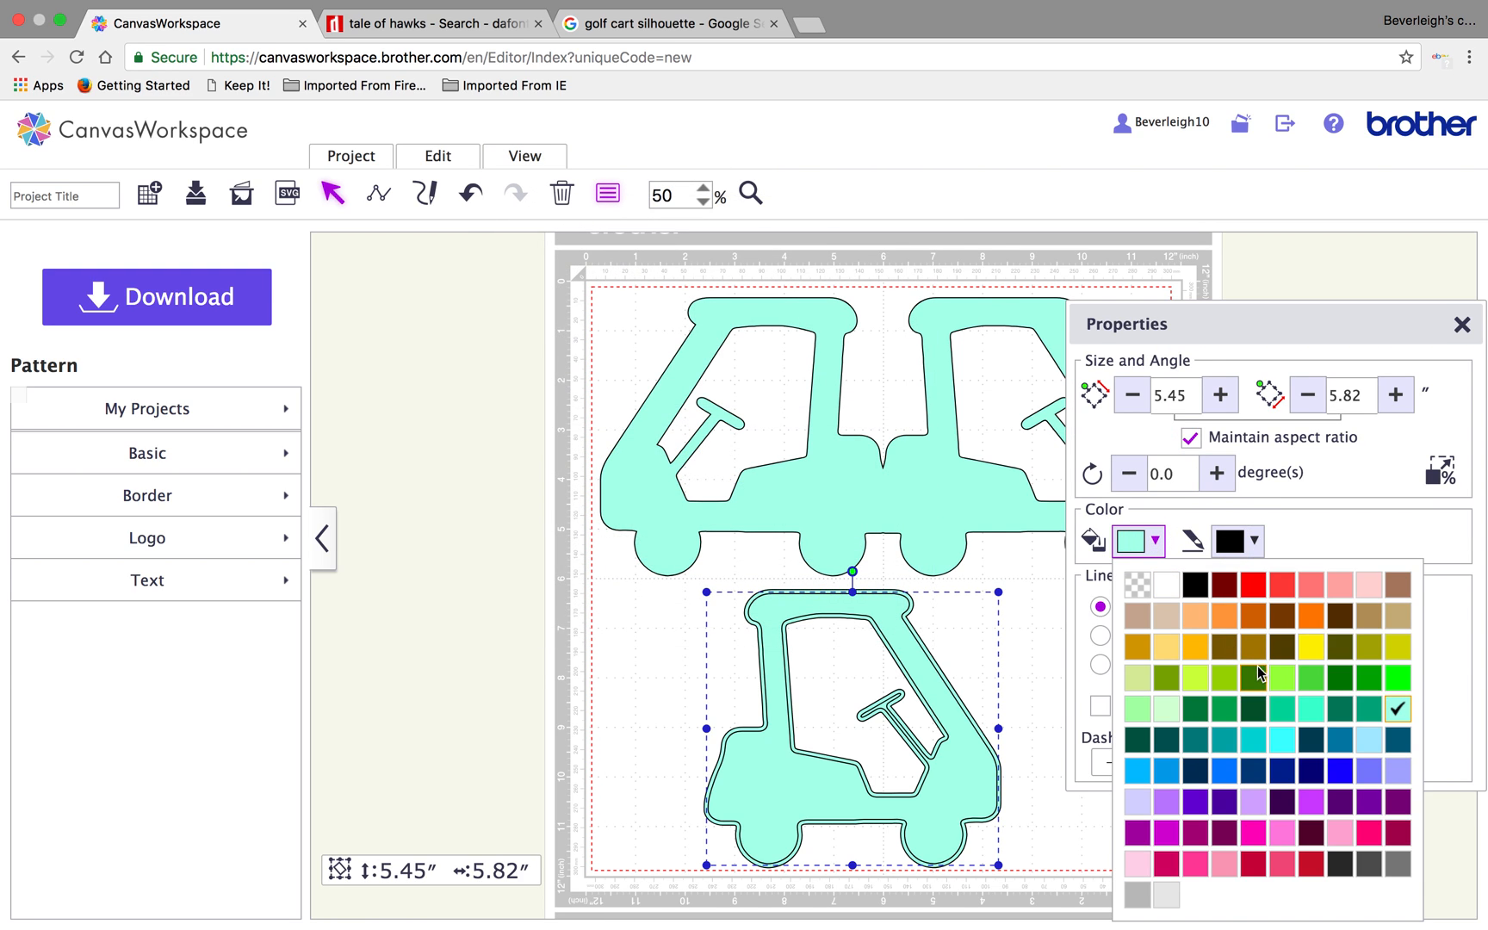
pyautogui.click(1255, 678)
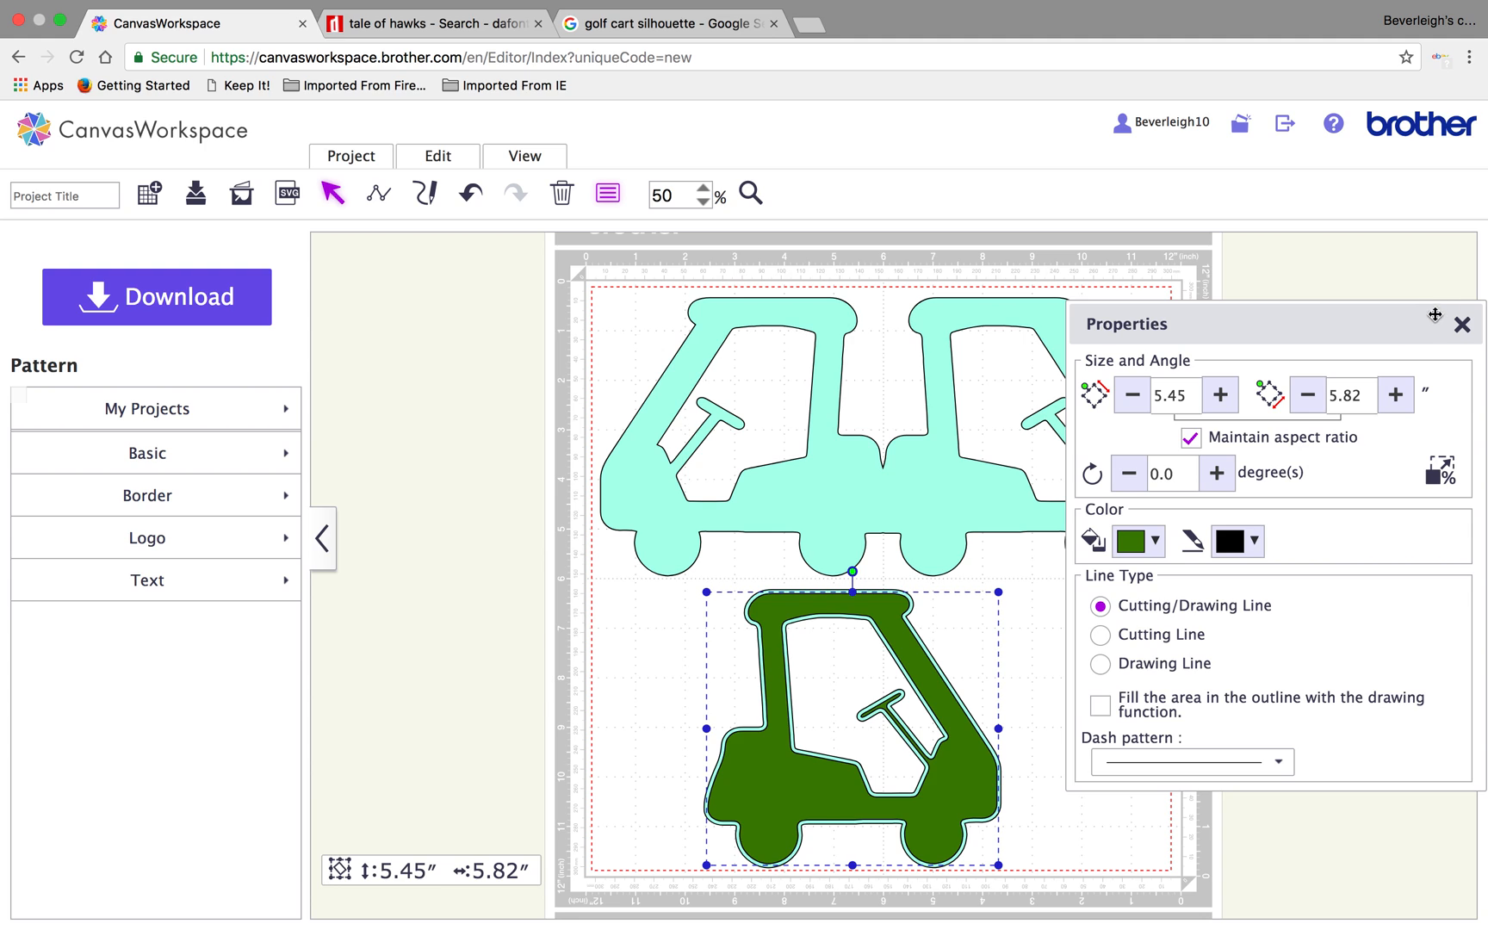
pyautogui.click(1460, 327)
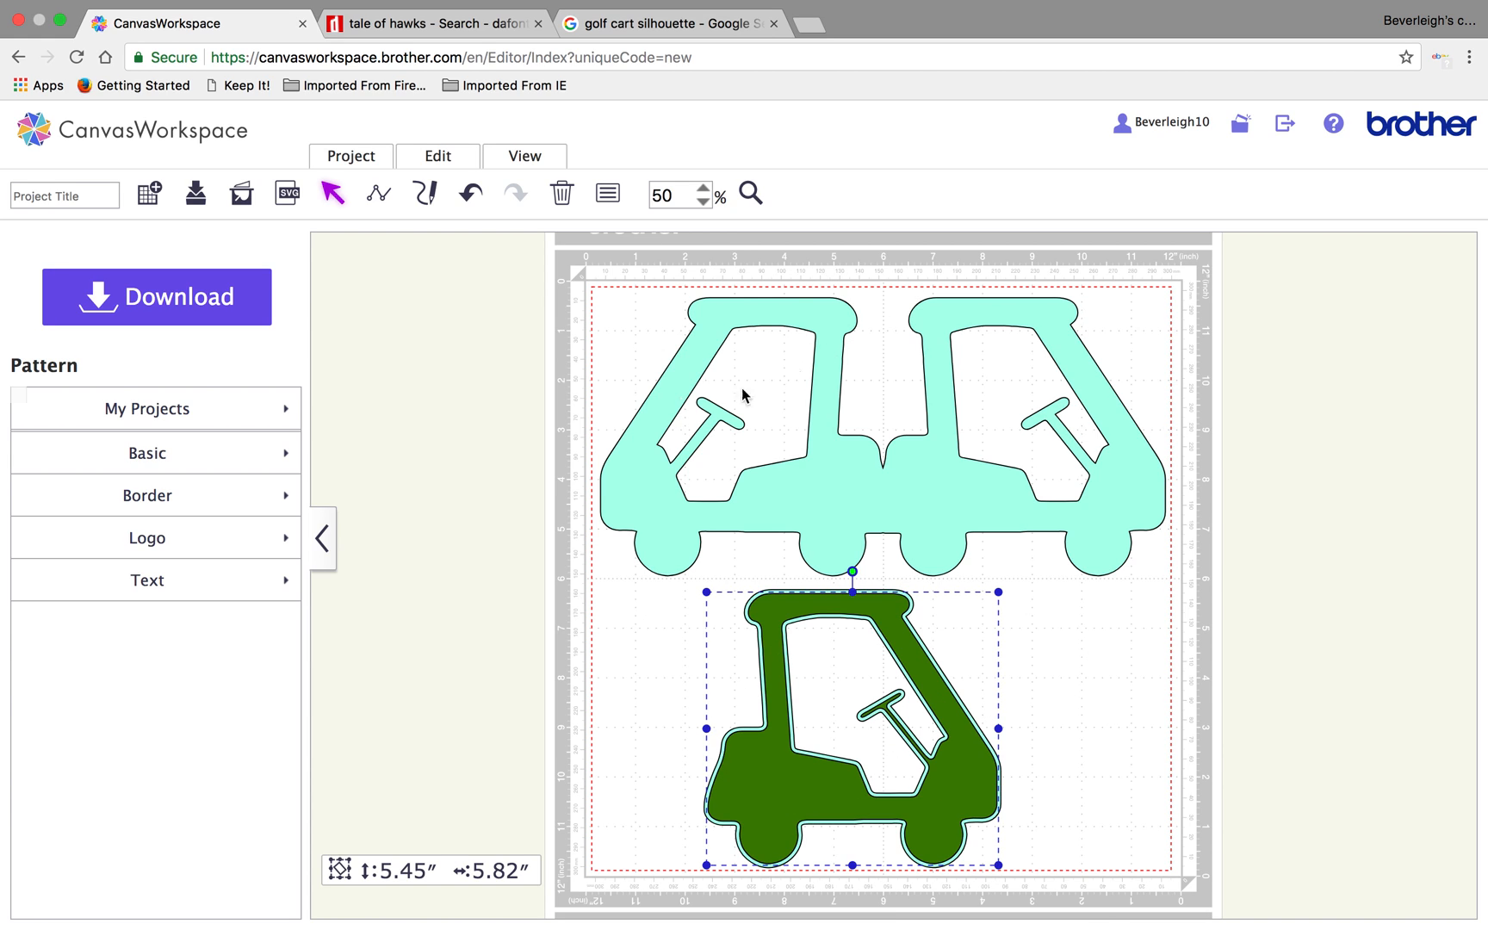
# Title the project "dad fd" and save it.
pyautogui.click(73, 187)
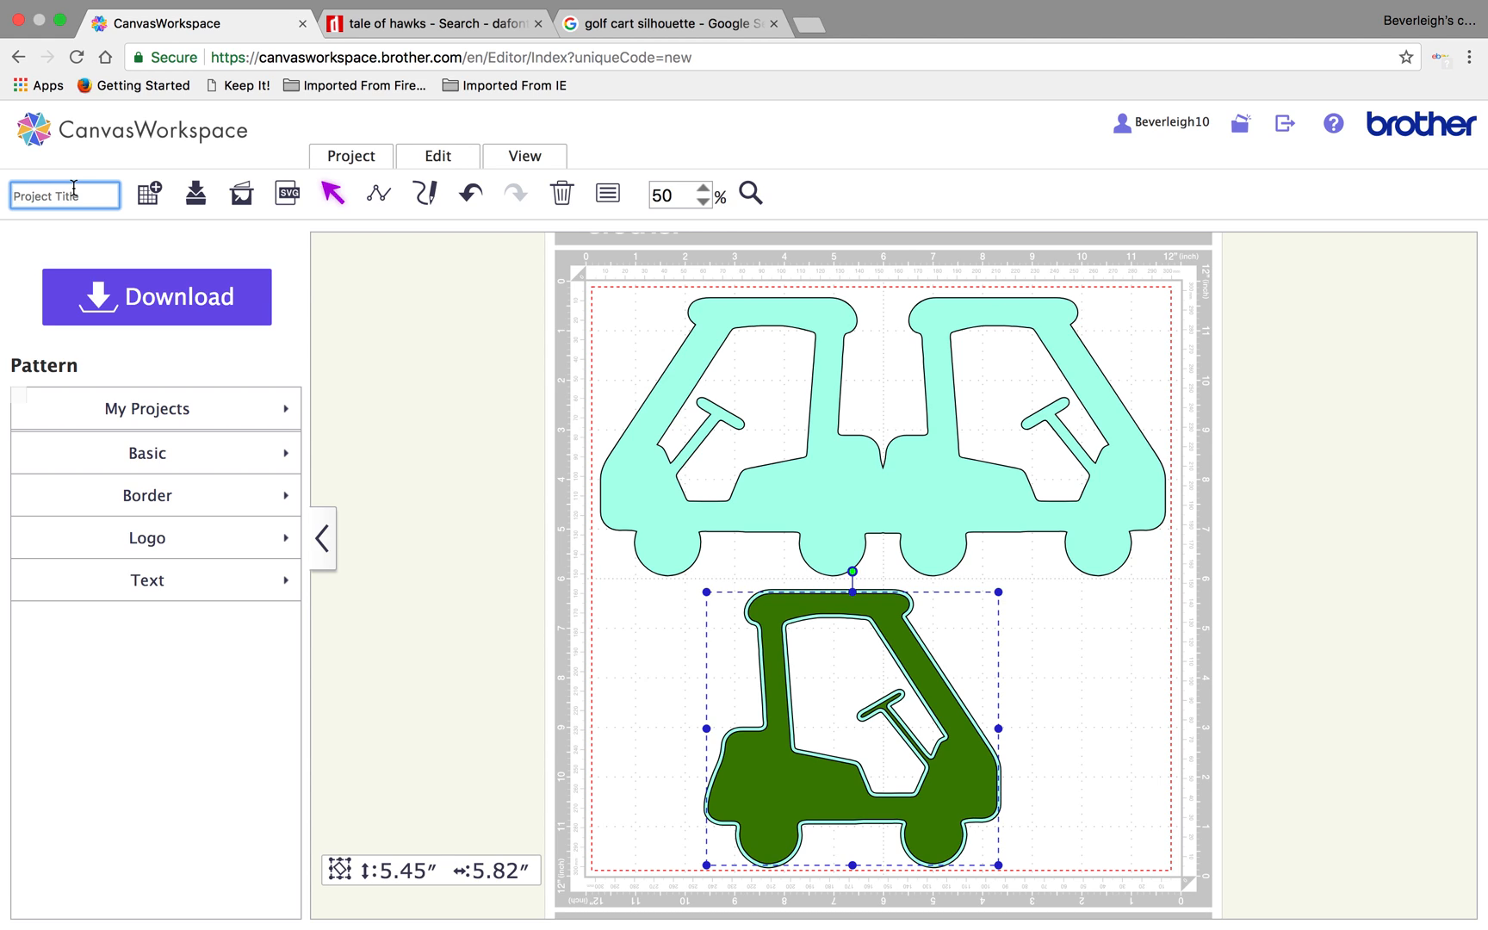
pyautogui.write('dad fd')
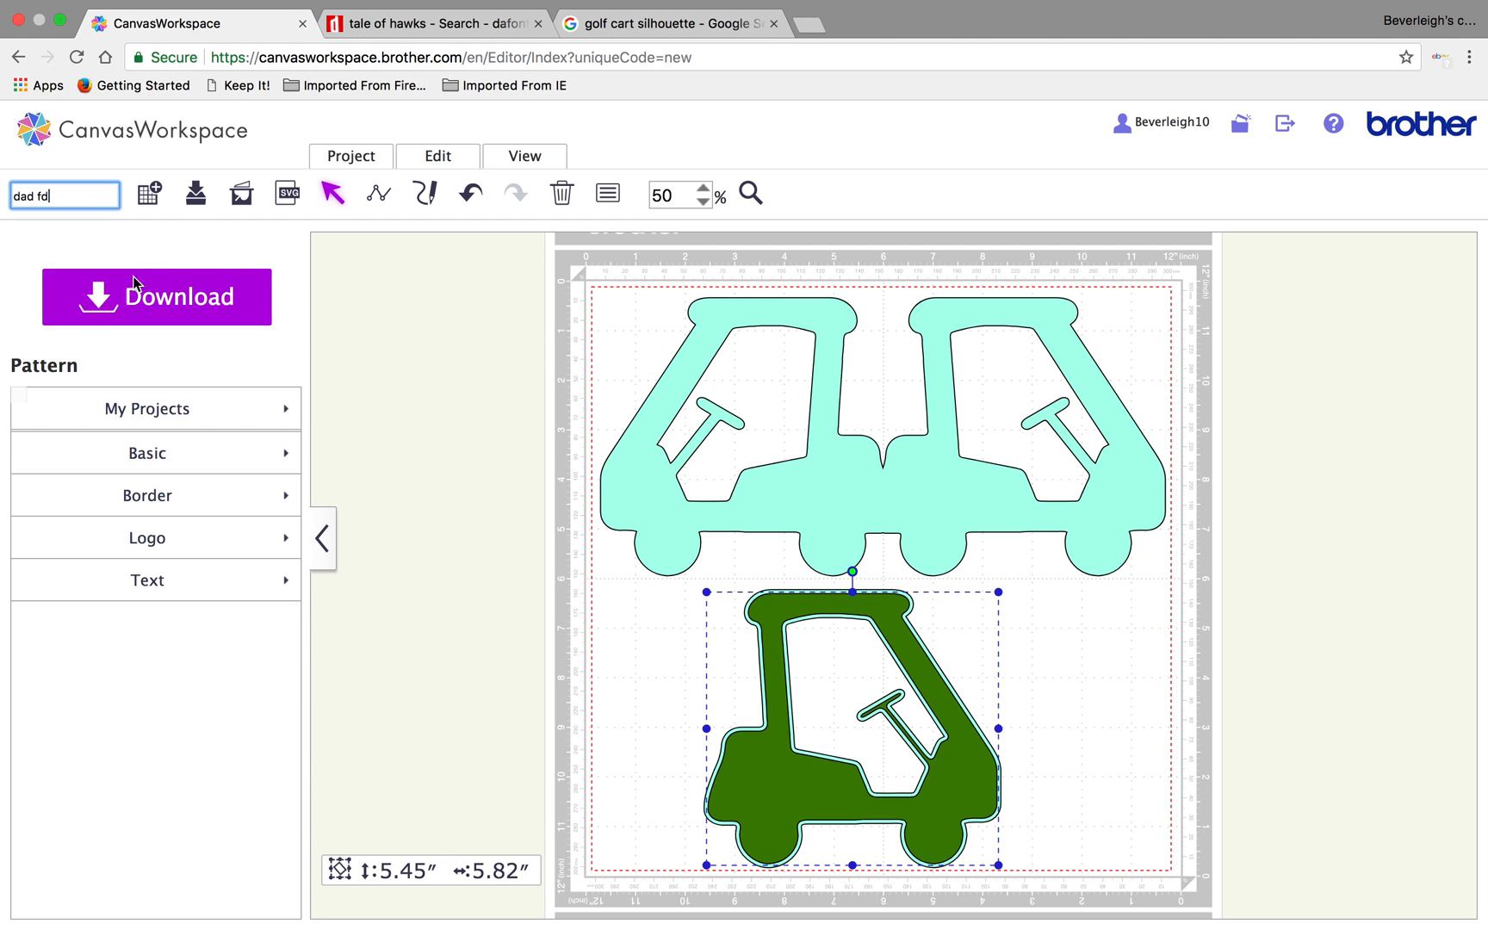
pyautogui.click(195, 197)
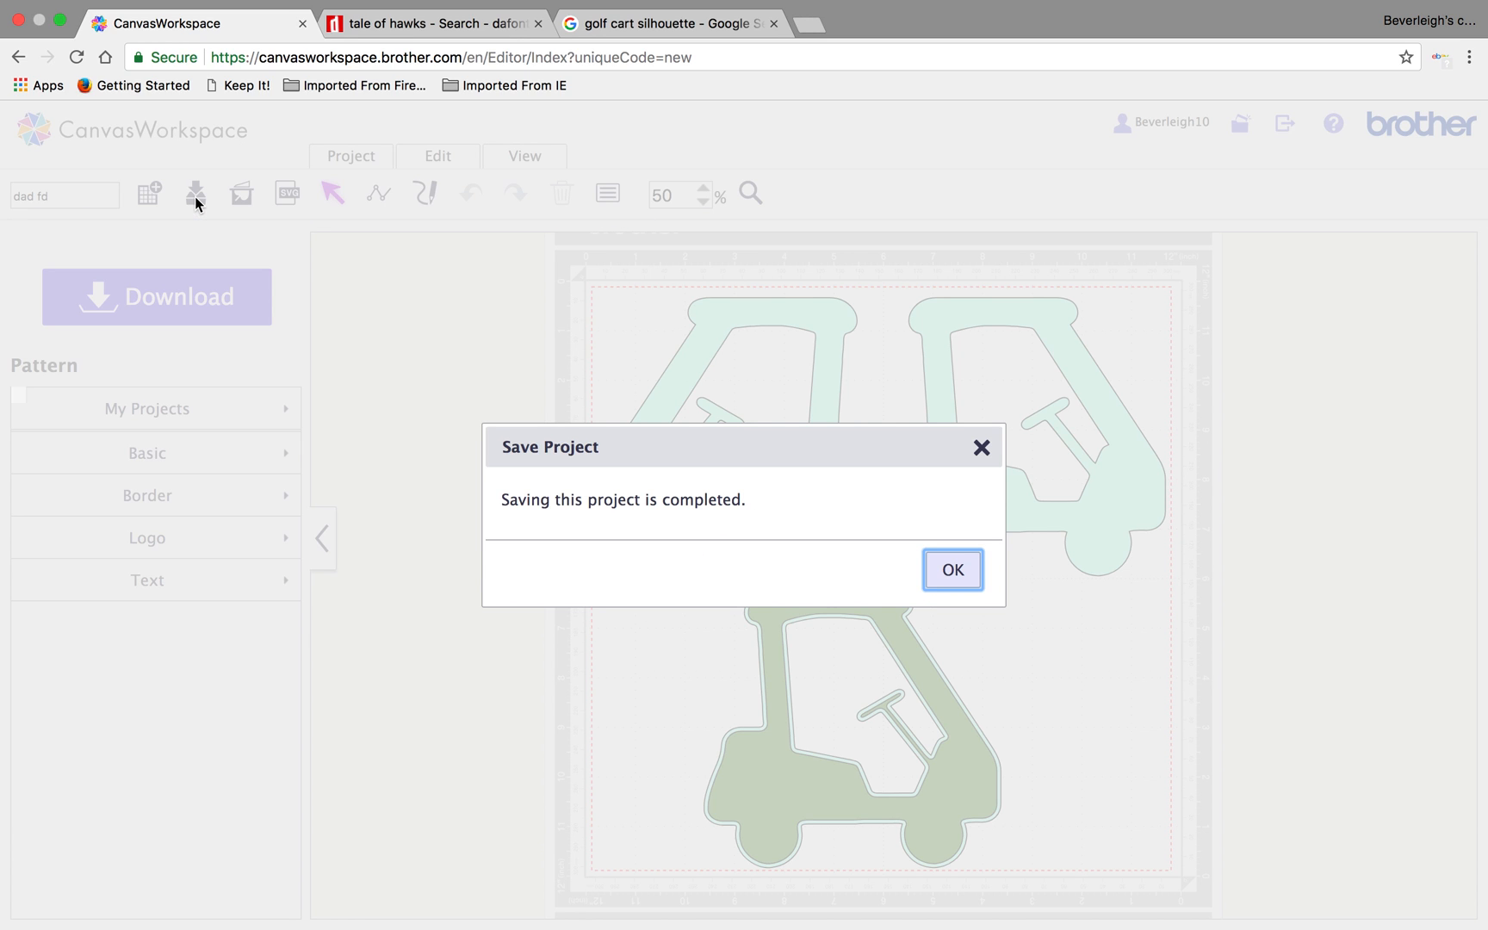